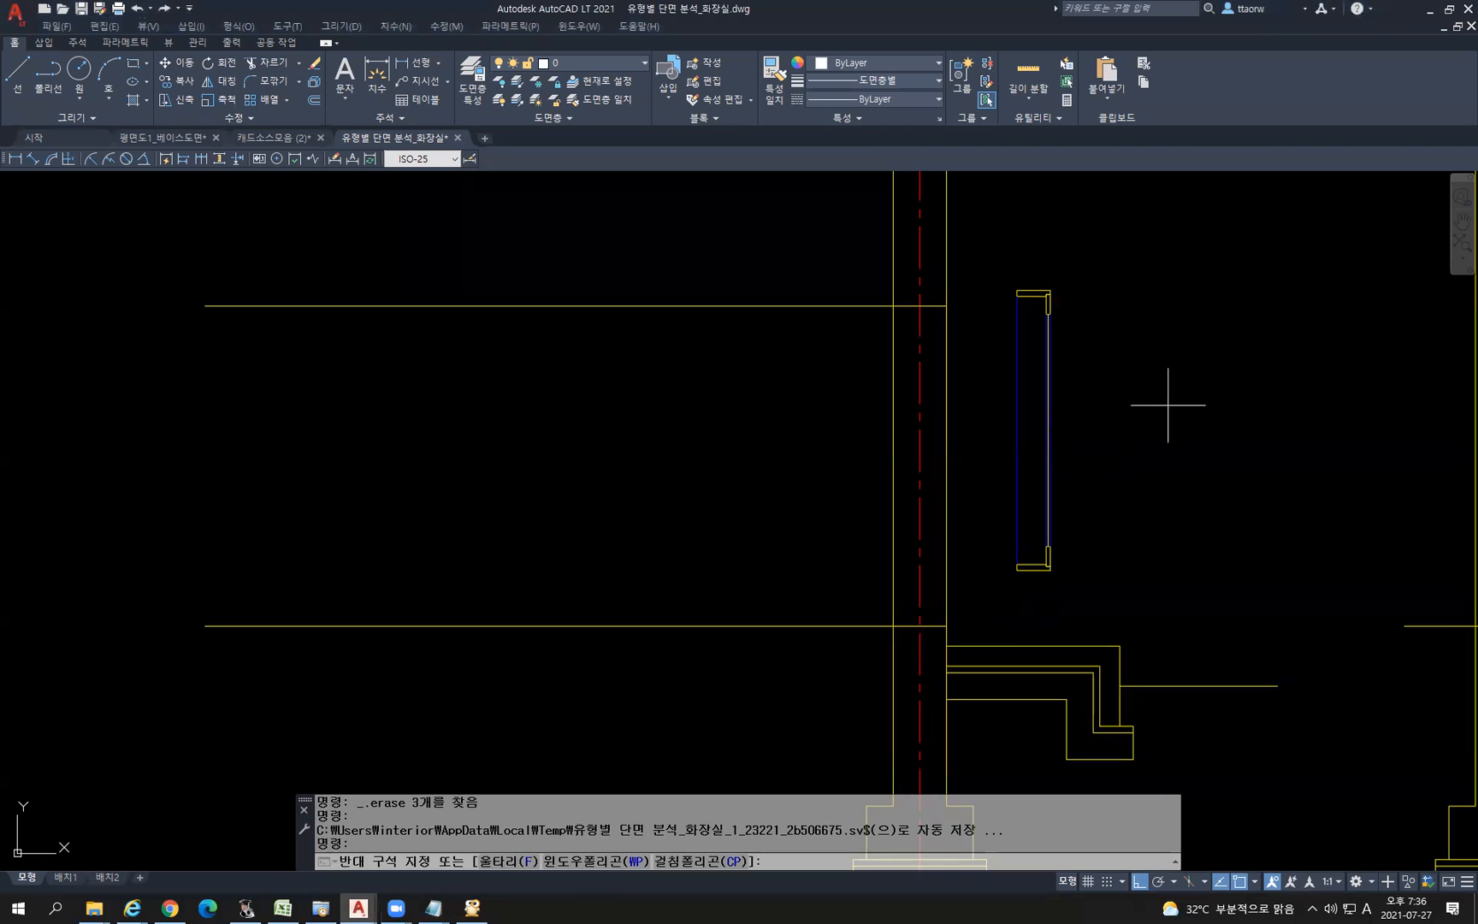
Draw a horizontal line starting at the lower-left corner of the door frame and extending past its right side
key("Escape")
key("Escape")
key("Escape")
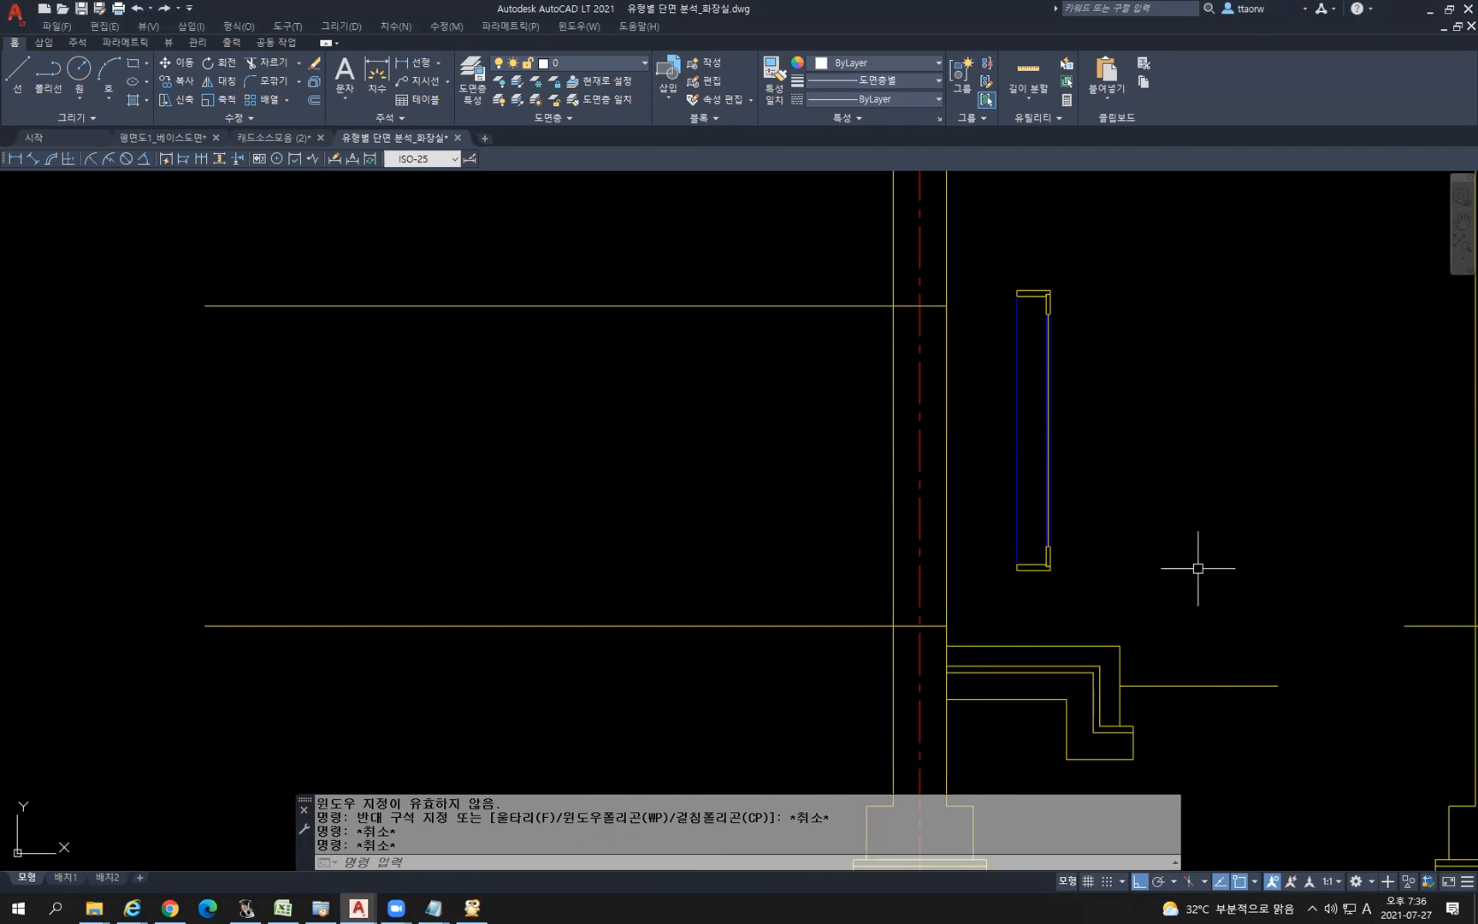
type("l")
key("Return")
scroll(1036, 560, "up", 2)
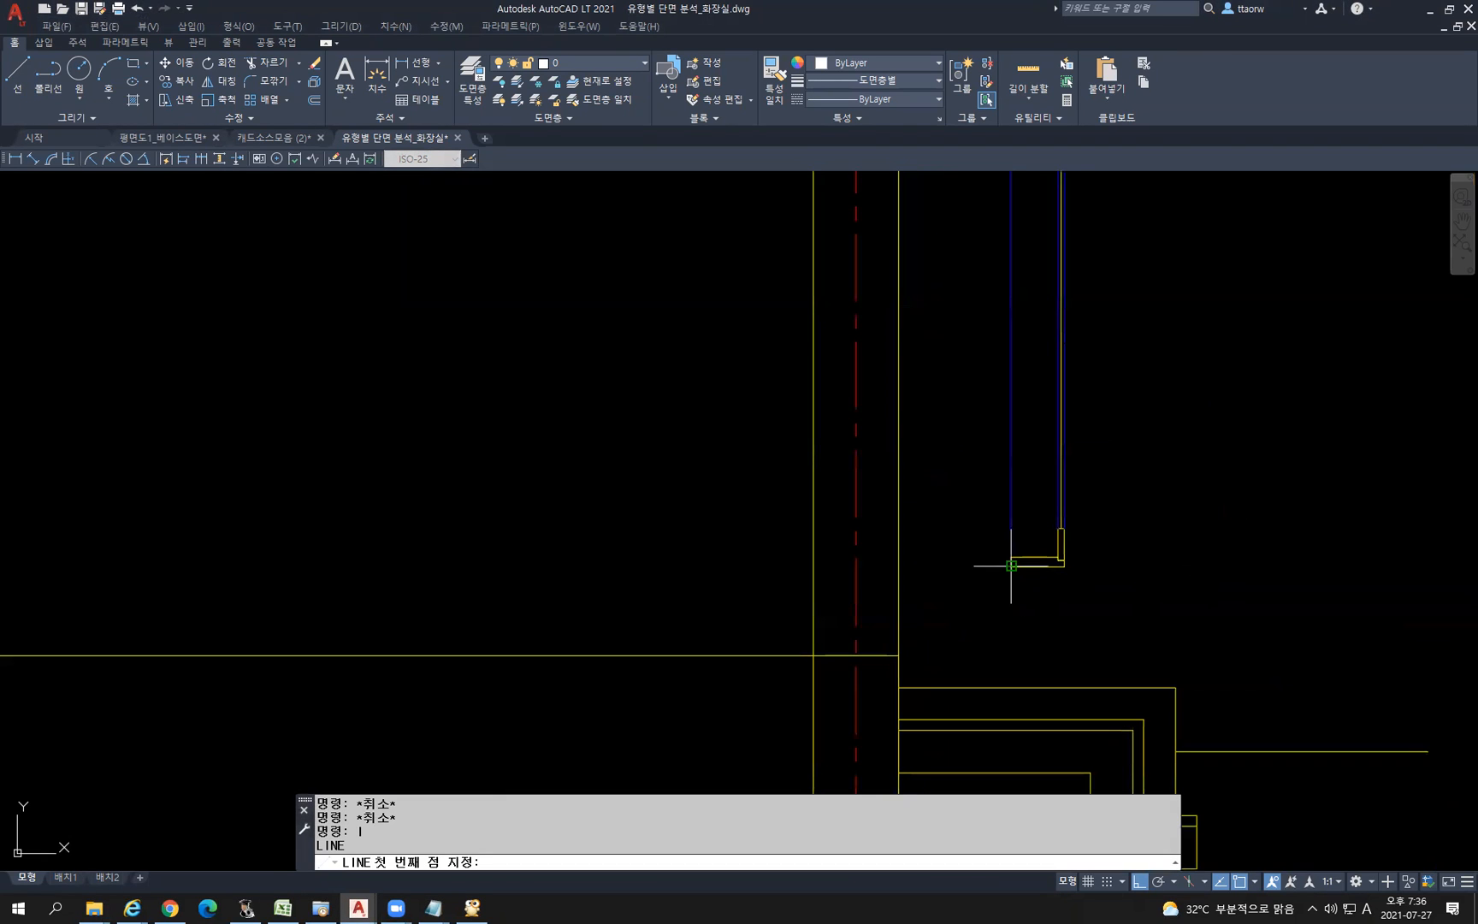
left_click(1060, 563)
scroll(1217, 564, "down", 2)
left_click(1218, 565)
scroll(1129, 604, "down", 2)
scroll(1128, 562, "up", 2)
key("space")
Offset the horizontal line at the base of the door frame upward by 900
type("o")
key("Return")
type("900")
key("Return")
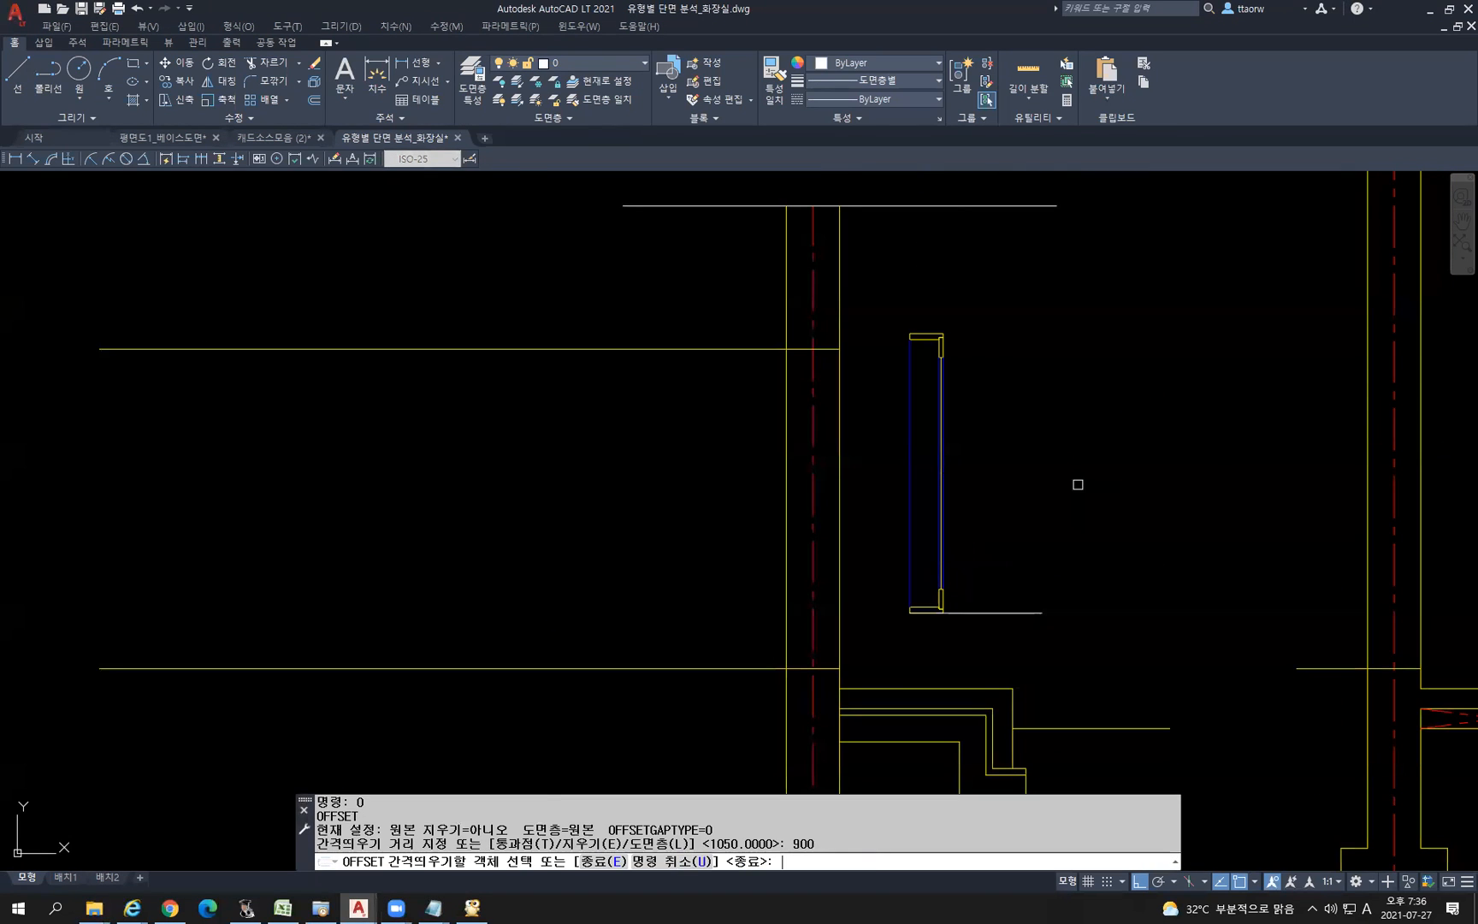
left_click(1016, 610)
left_click(1010, 539)
key("Escape")
Copy the door's bottom rail rectangle upward, centring it on the offset line
scroll(963, 594, "up", 3)
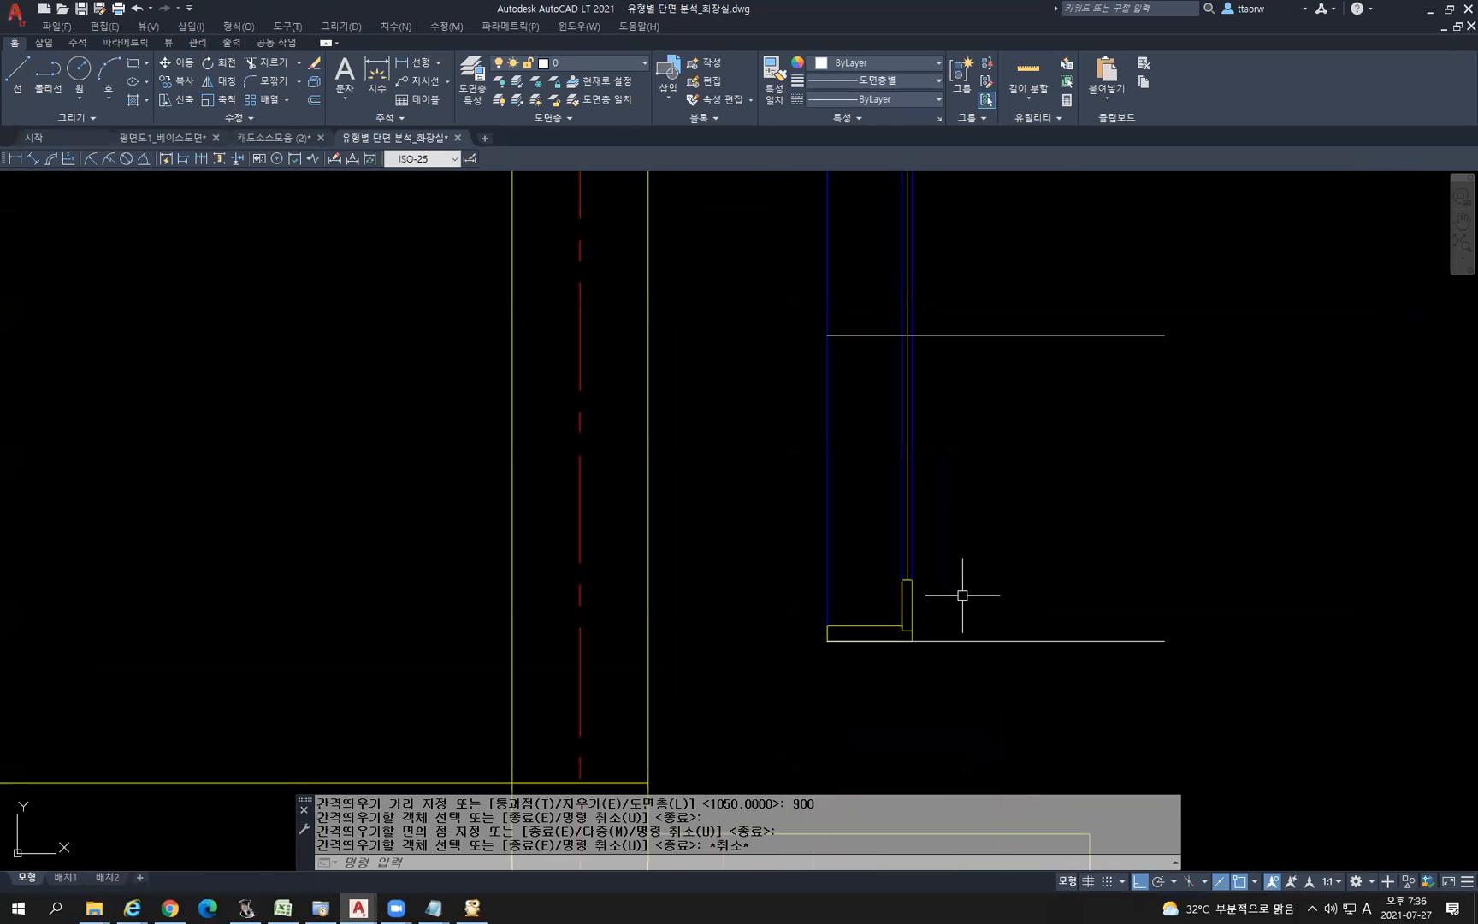
left_click(911, 599)
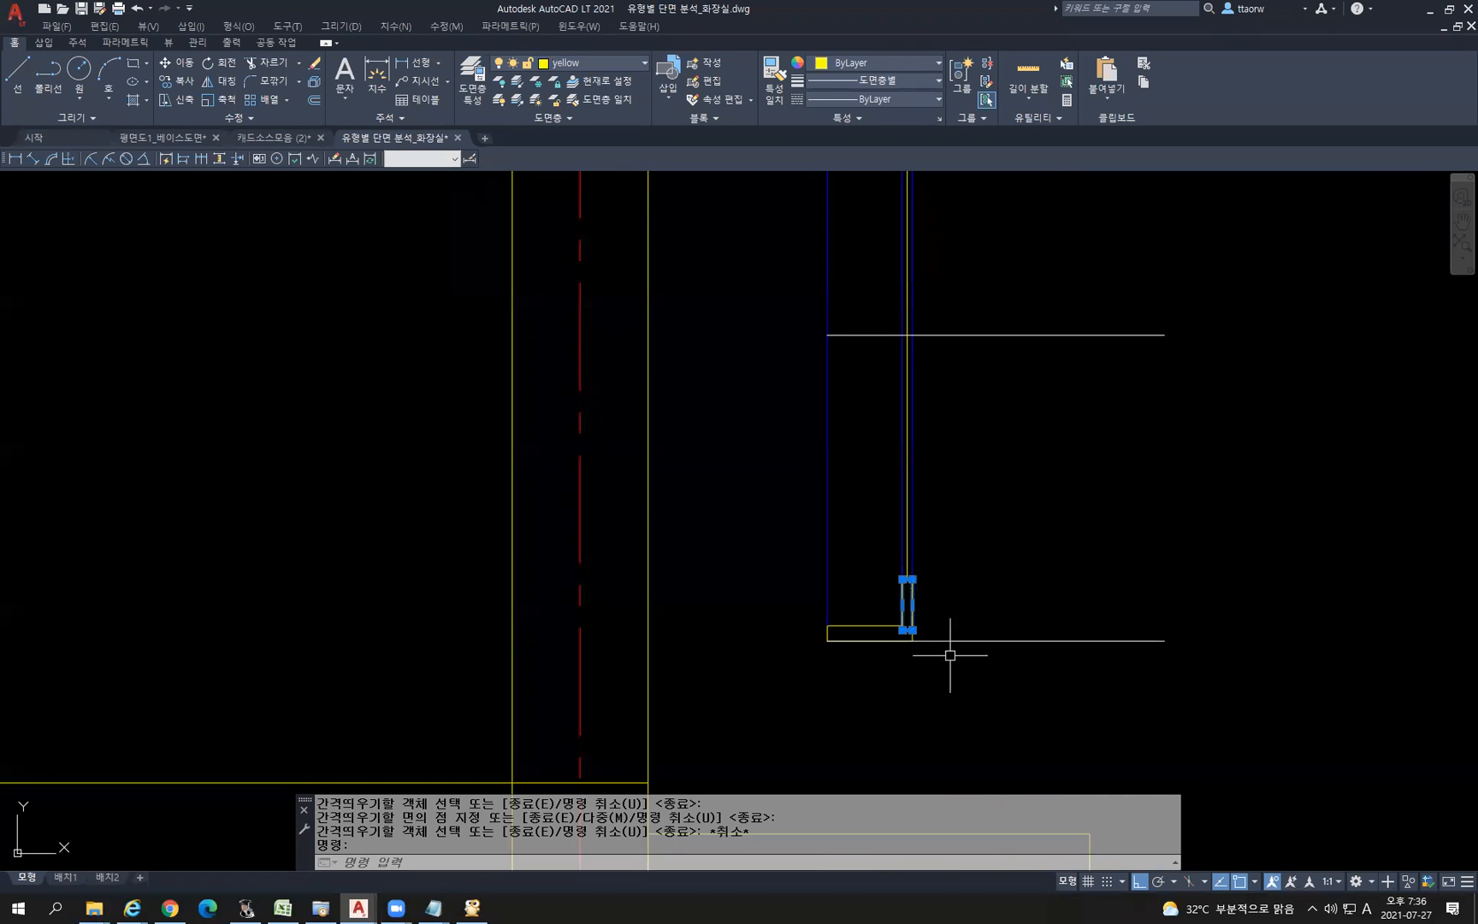
type("co")
key("Return")
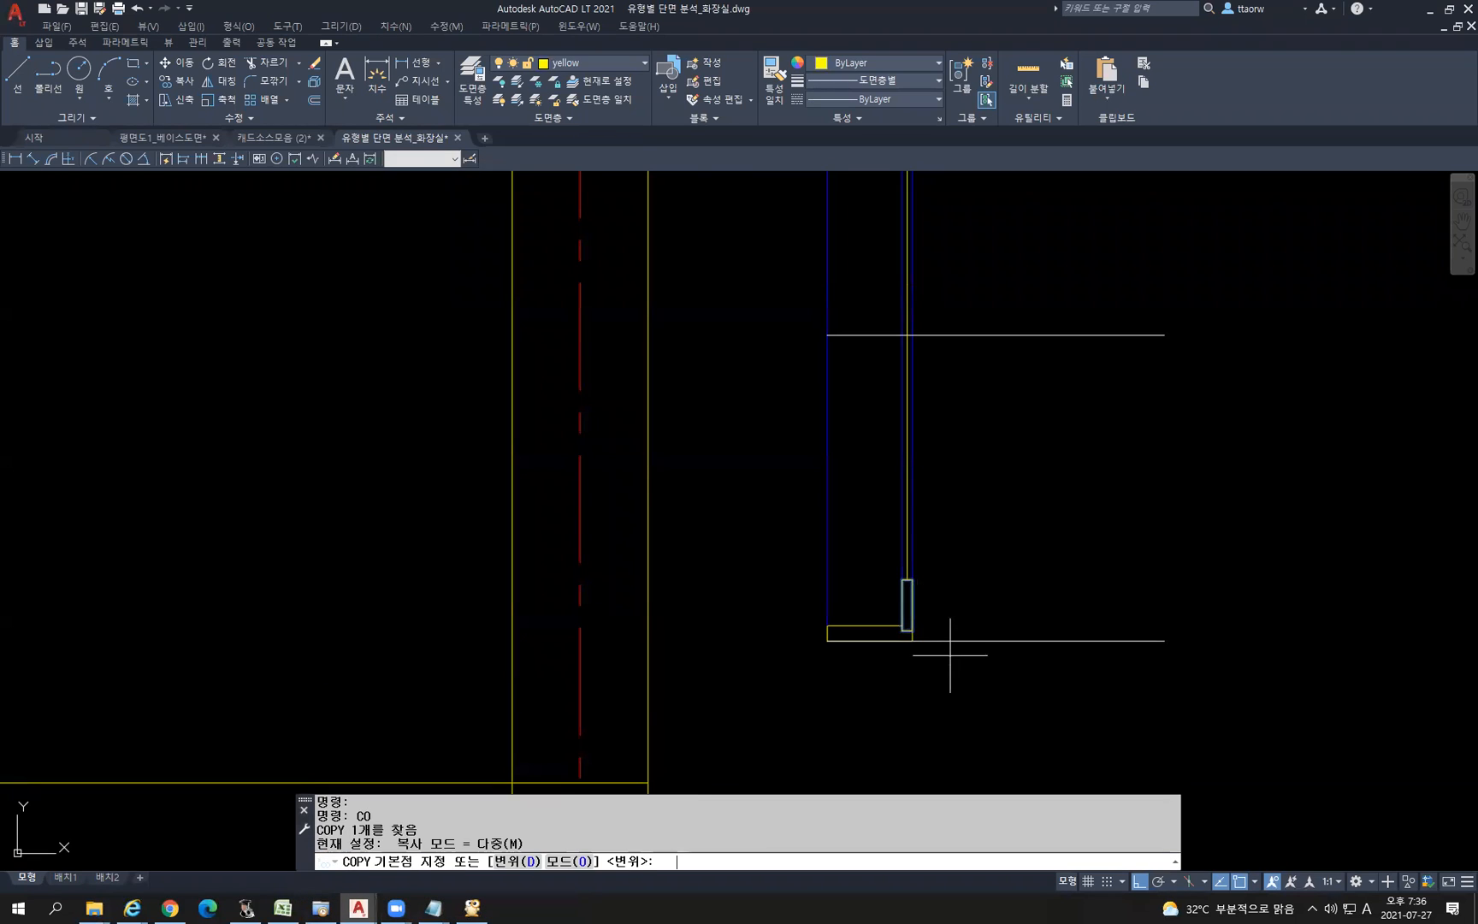
left_click(908, 605)
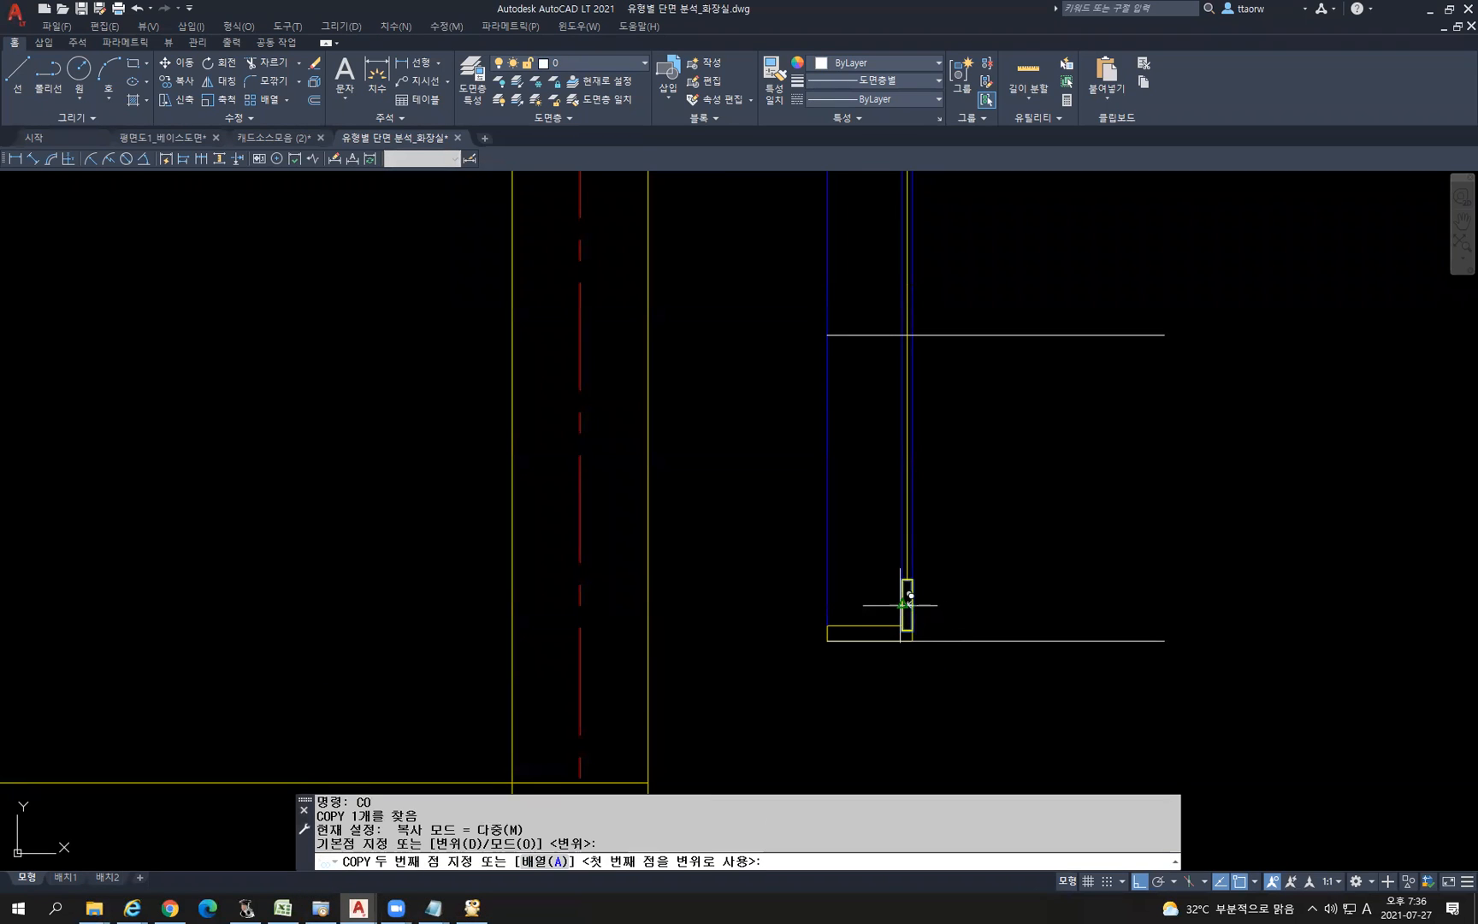
left_click(908, 335)
key("Escape")
middle_click_drag(983, 420, 992, 535)
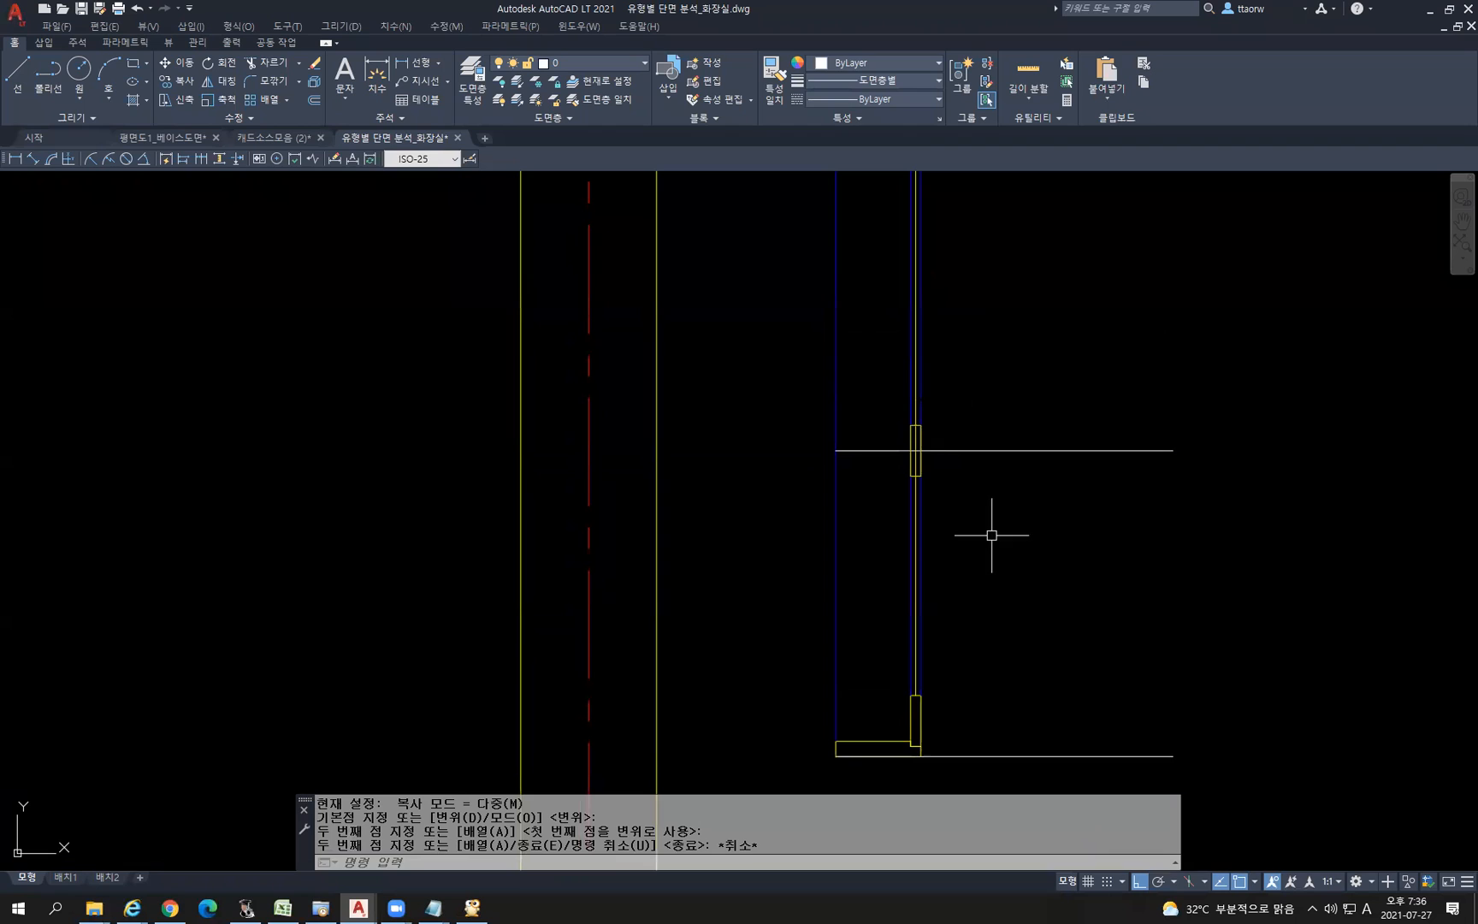
Erase the two horizontal guide lines crossing the door
left_click(1262, 770)
left_click(1126, 402)
key("Delete")
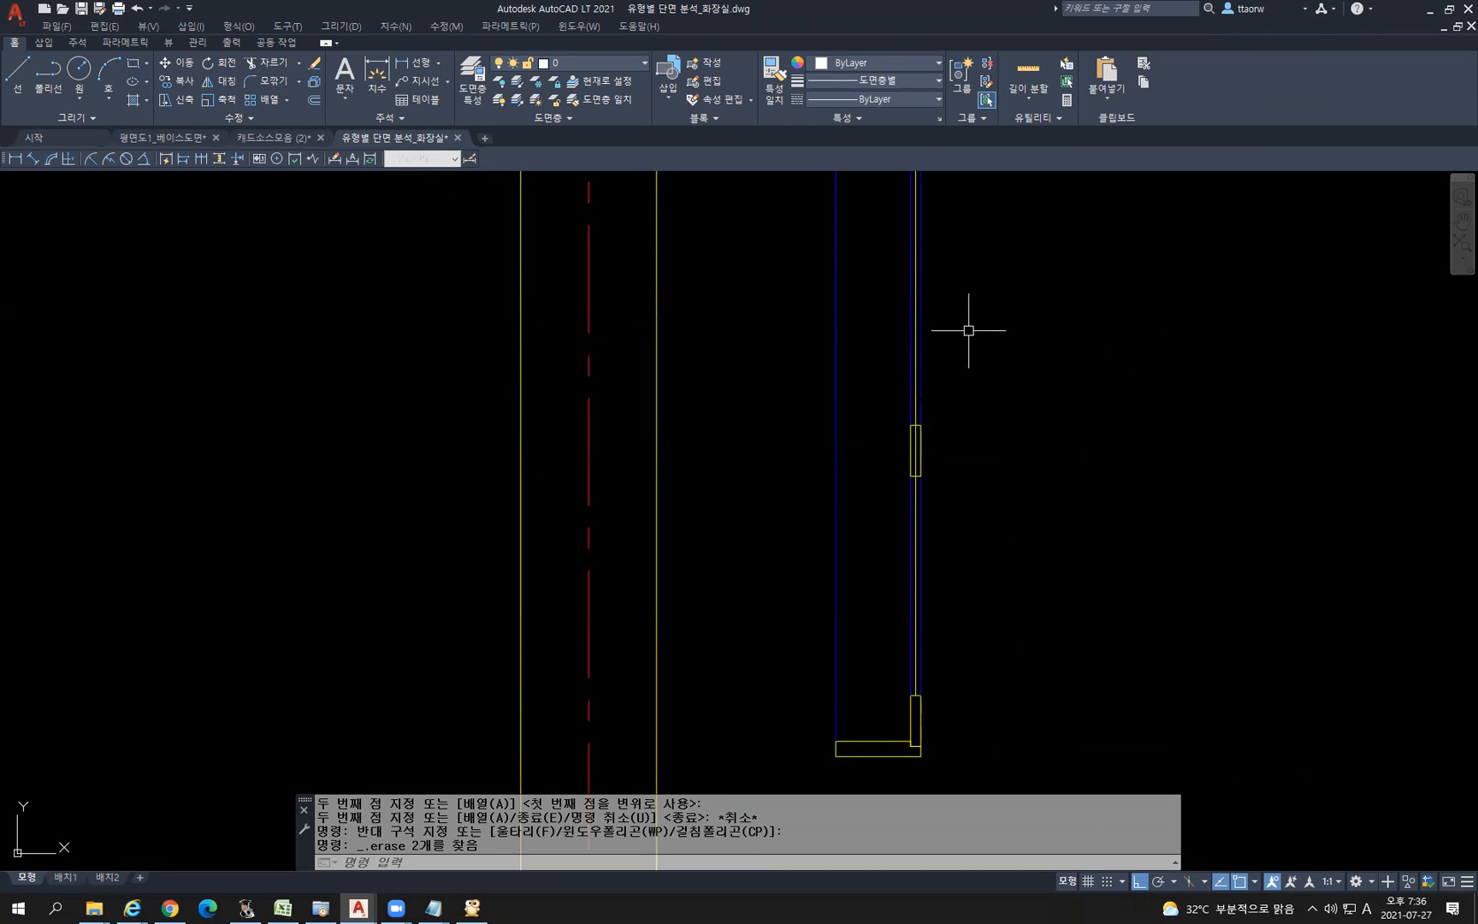
Trim the door line that runs through the copied middle rail, using the rail rectangle as the cutting edge
type("tr")
key("space")
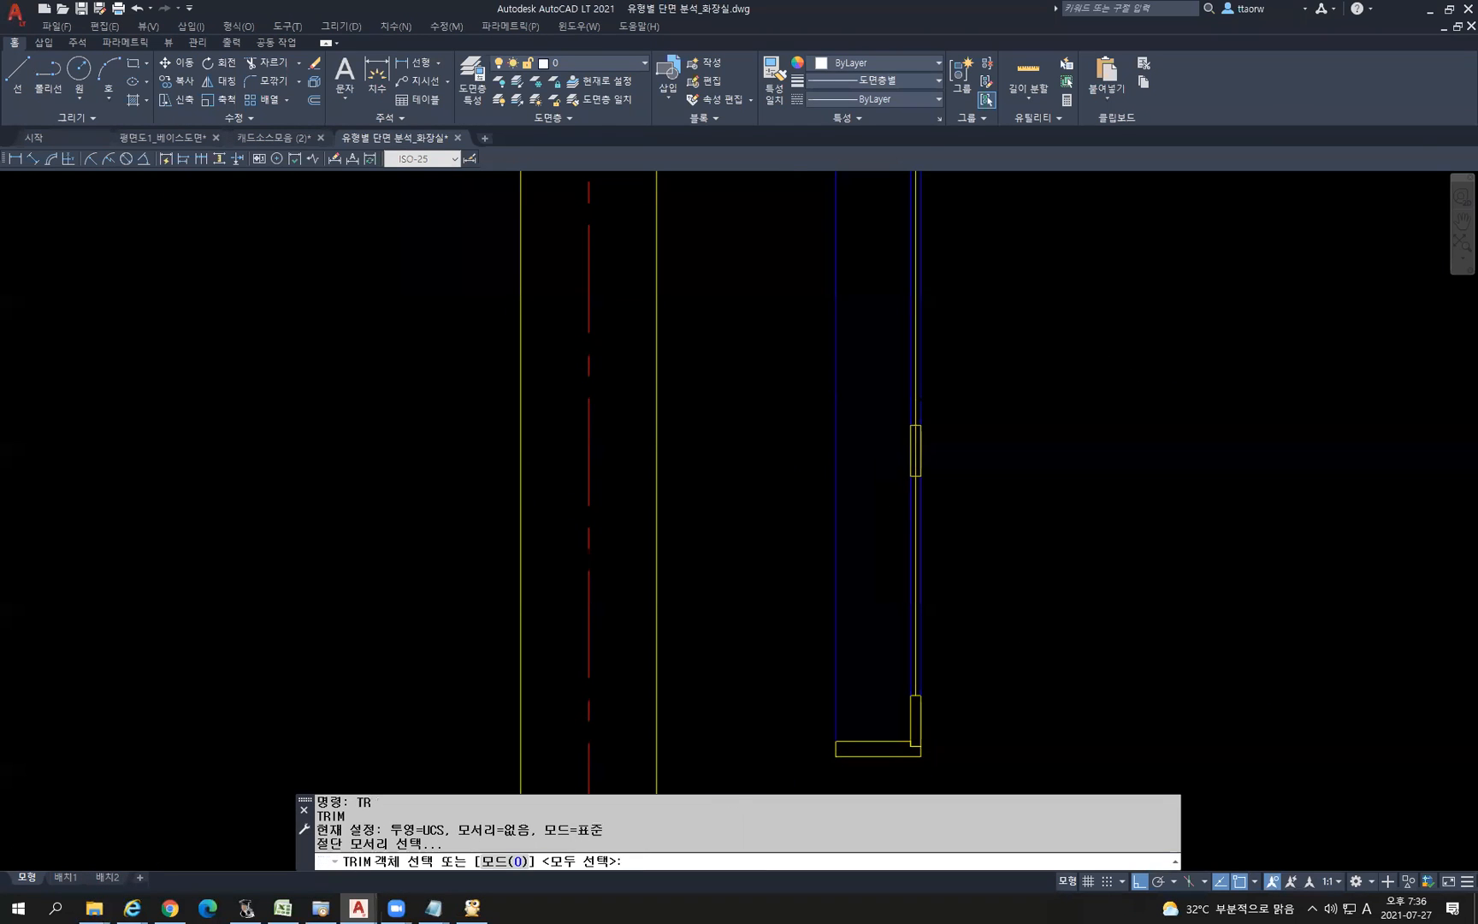
scroll(916, 437, "up", 2)
left_click(921, 434)
key("space")
left_click(920, 462)
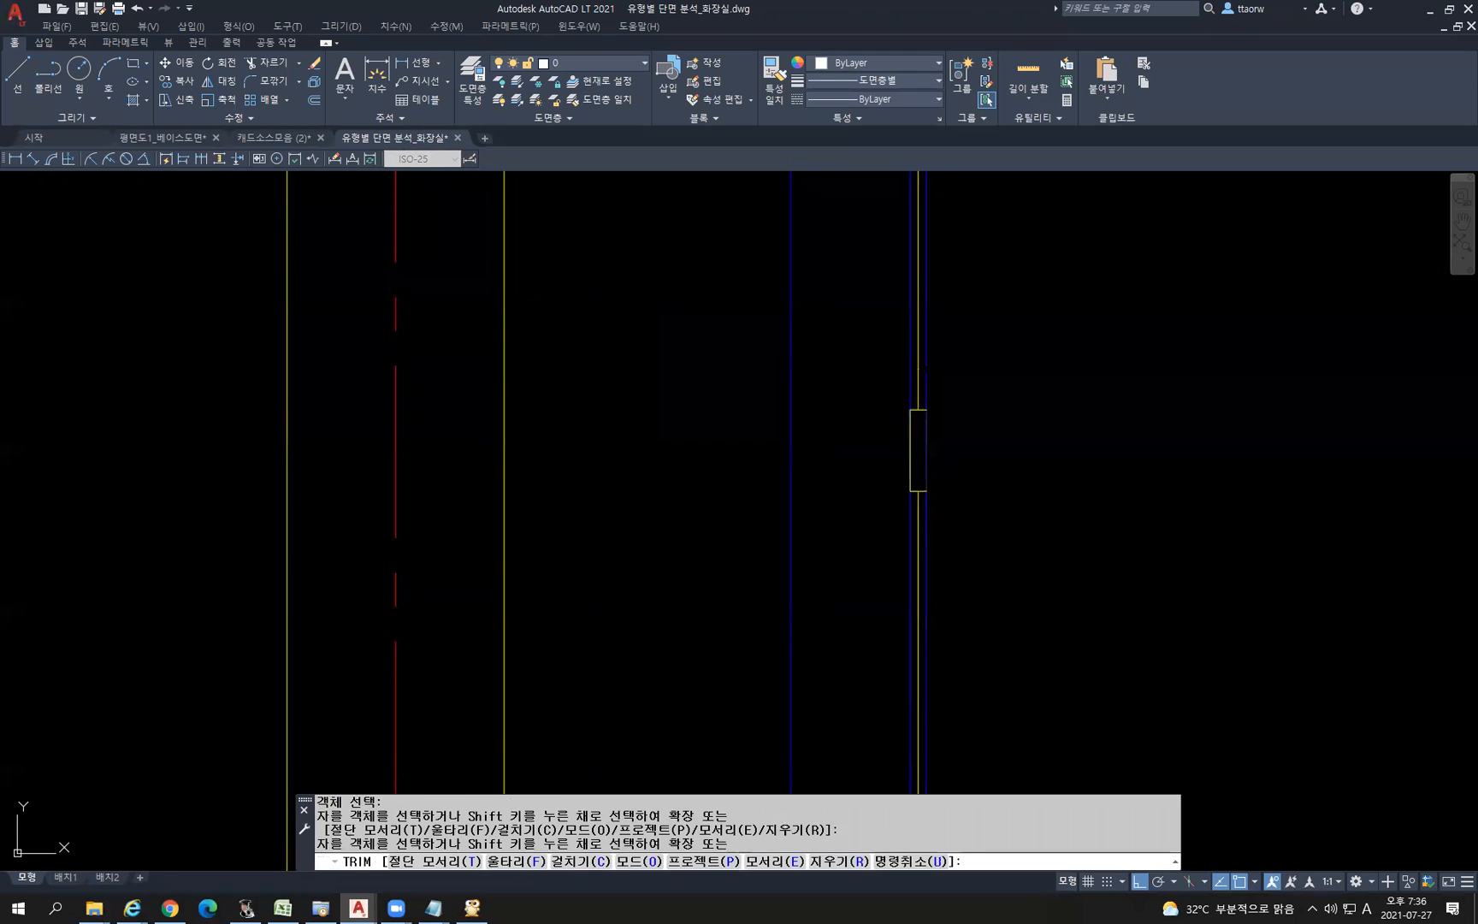
scroll(994, 446, "down", 4)
scroll(1066, 500, "down", 2)
scroll(1056, 479, "up", 6)
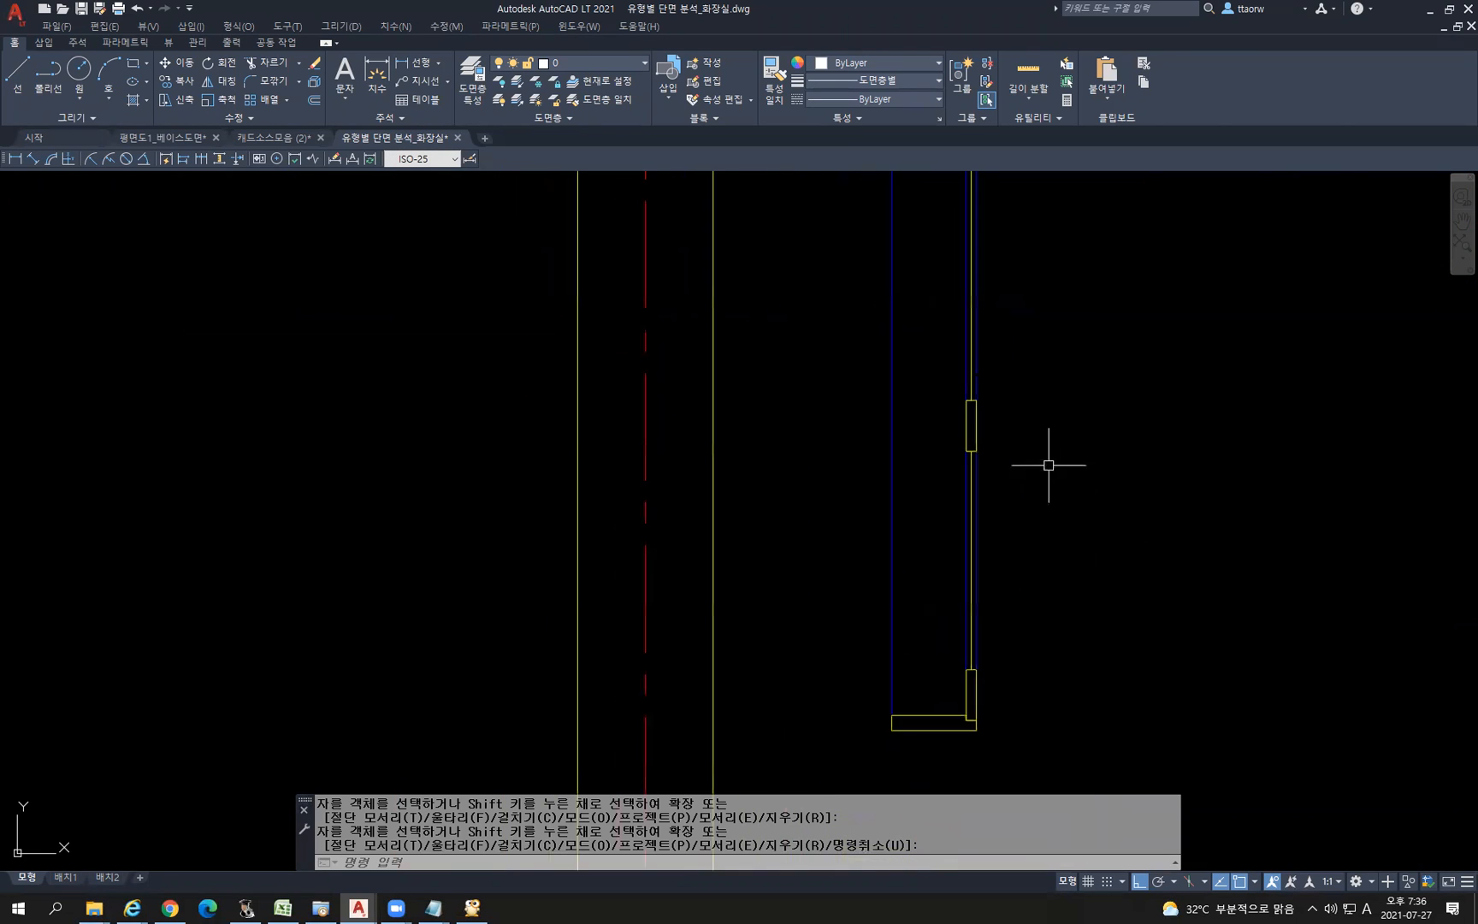
Try a circle of radius 50 beside the door's middle rail, and erase it
type("c")
key("space")
left_click(1030, 435)
type("50")
key("space")
left_click(1073, 465)
left_click(1027, 432)
key("Delete")
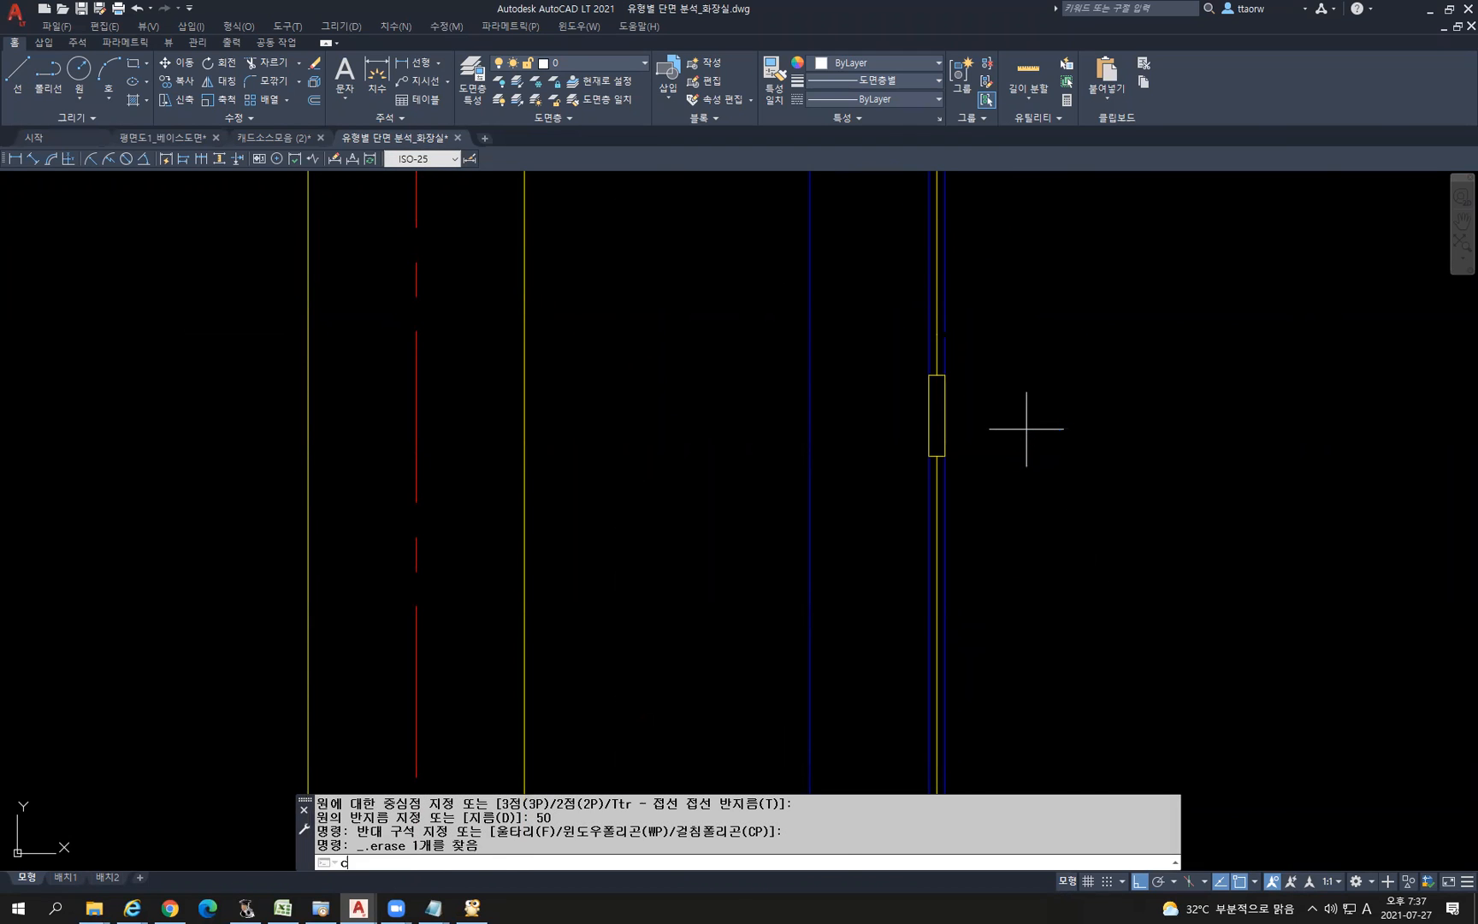
Draw a circle of radius 30 to the right of the door's middle rail as a door knob
key("space")
left_click(1046, 410)
type("30")
key("space")
Move the knob circle so its left quadrant touches the midpoint of the middle rail's right edge
left_click(1081, 431)
left_click(990, 355)
type("m")
key("space")
left_click(1046, 409)
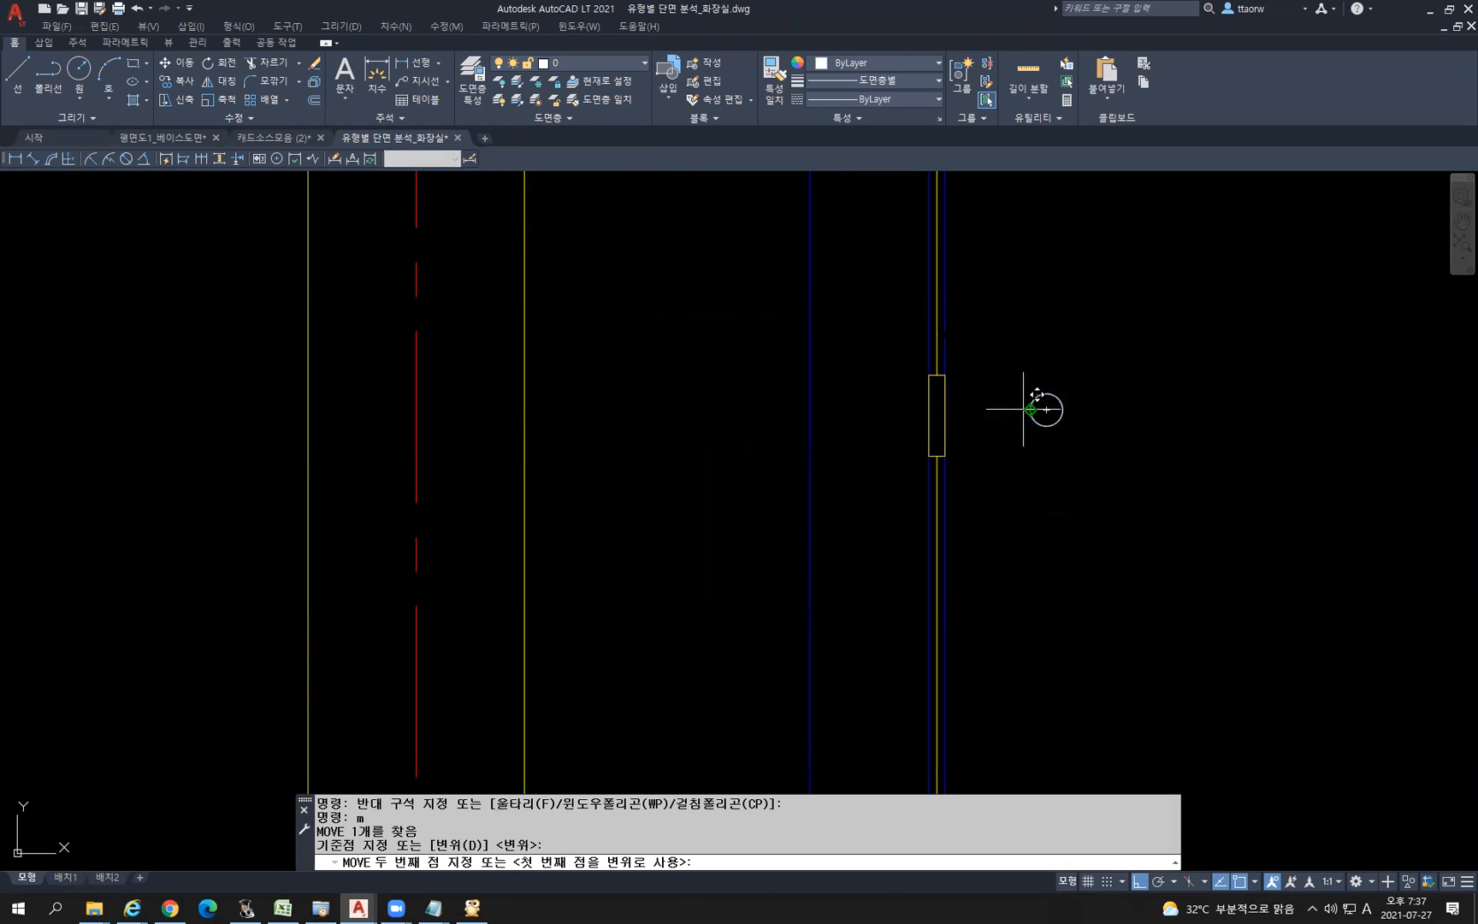
left_click(961, 415)
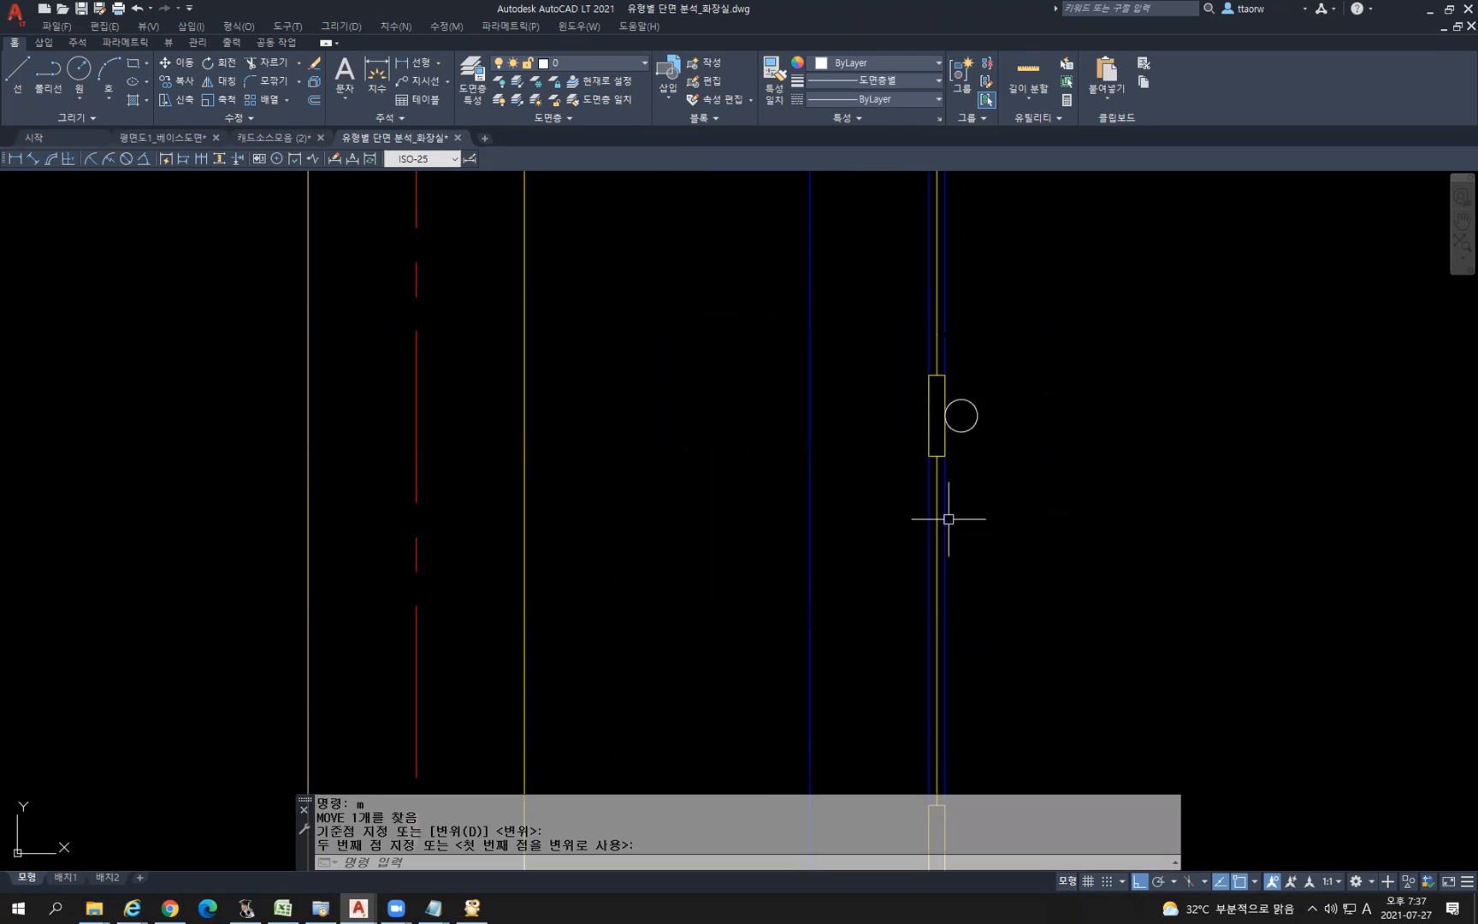
Mirror the knob circle about the middle rail's vertical centre line, keeping the original
left_click(968, 427)
type("mi")
key("space")
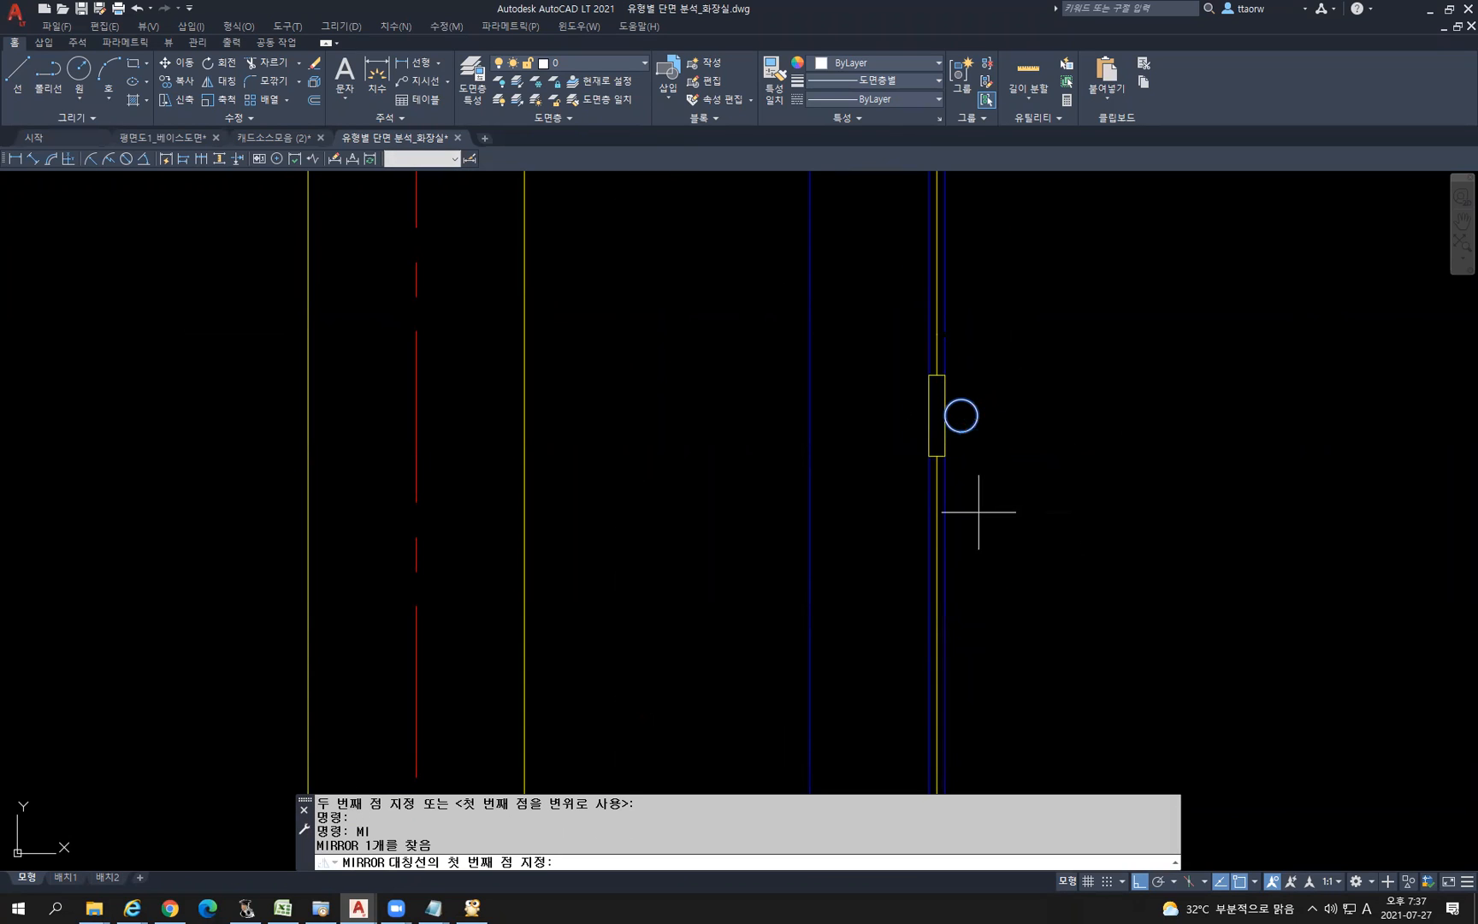
left_click(937, 456)
left_click(937, 374)
key("Return")
Move the complete door section by its lower-left corner to where the wall's left face meets the lower floor line
scroll(1036, 429, "down", 4)
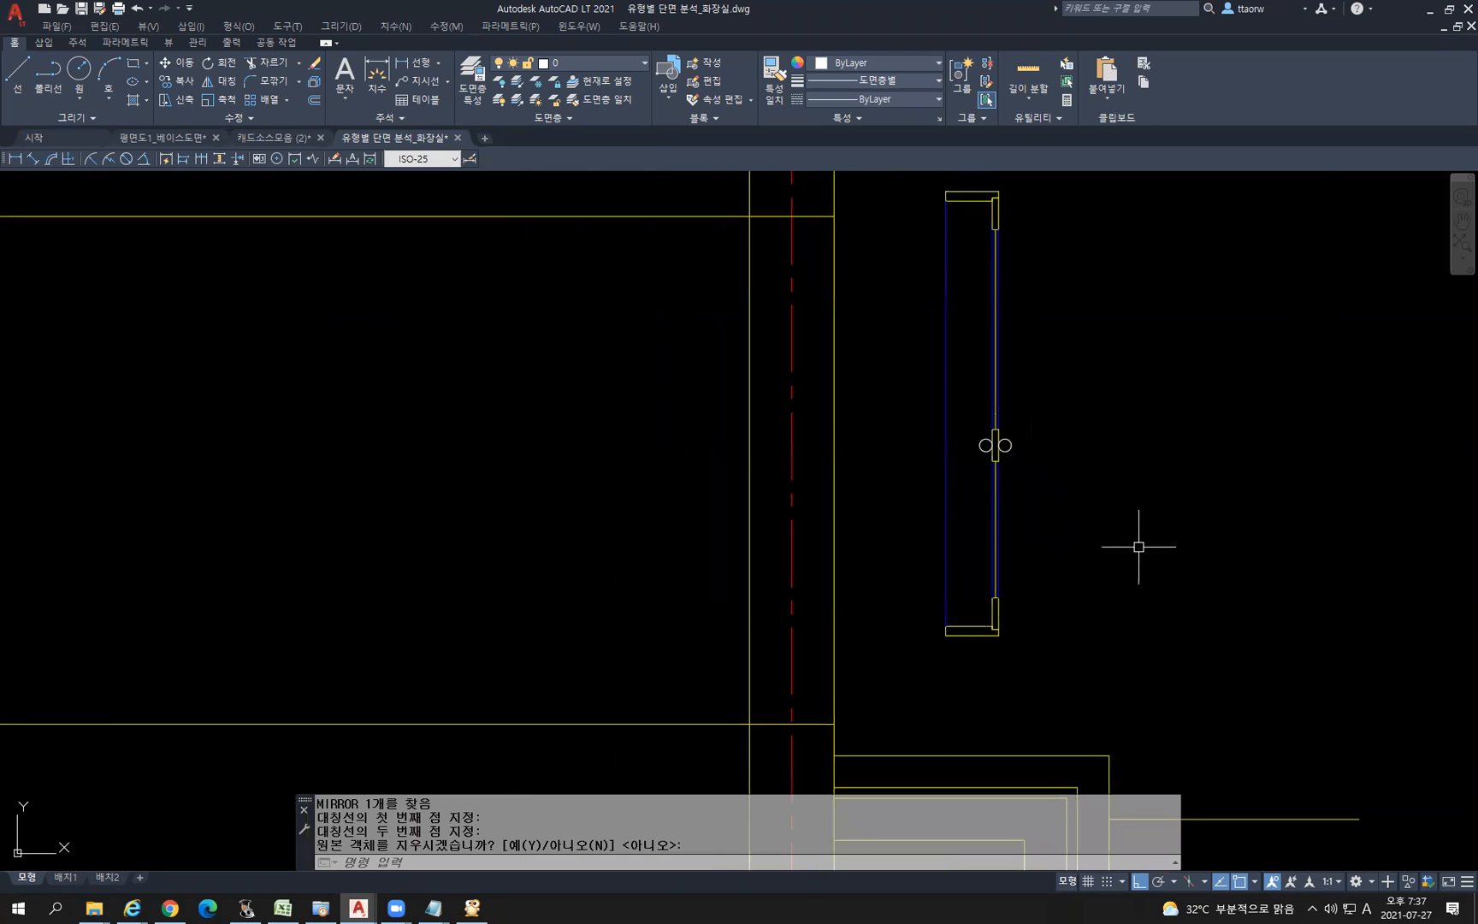
middle_click_drag(1115, 534, 1022, 526)
scroll(999, 515, "down", 4)
scroll(1000, 578, "up", 4)
scroll(998, 576, "down", 3)
left_click(1010, 568)
left_click(860, 233)
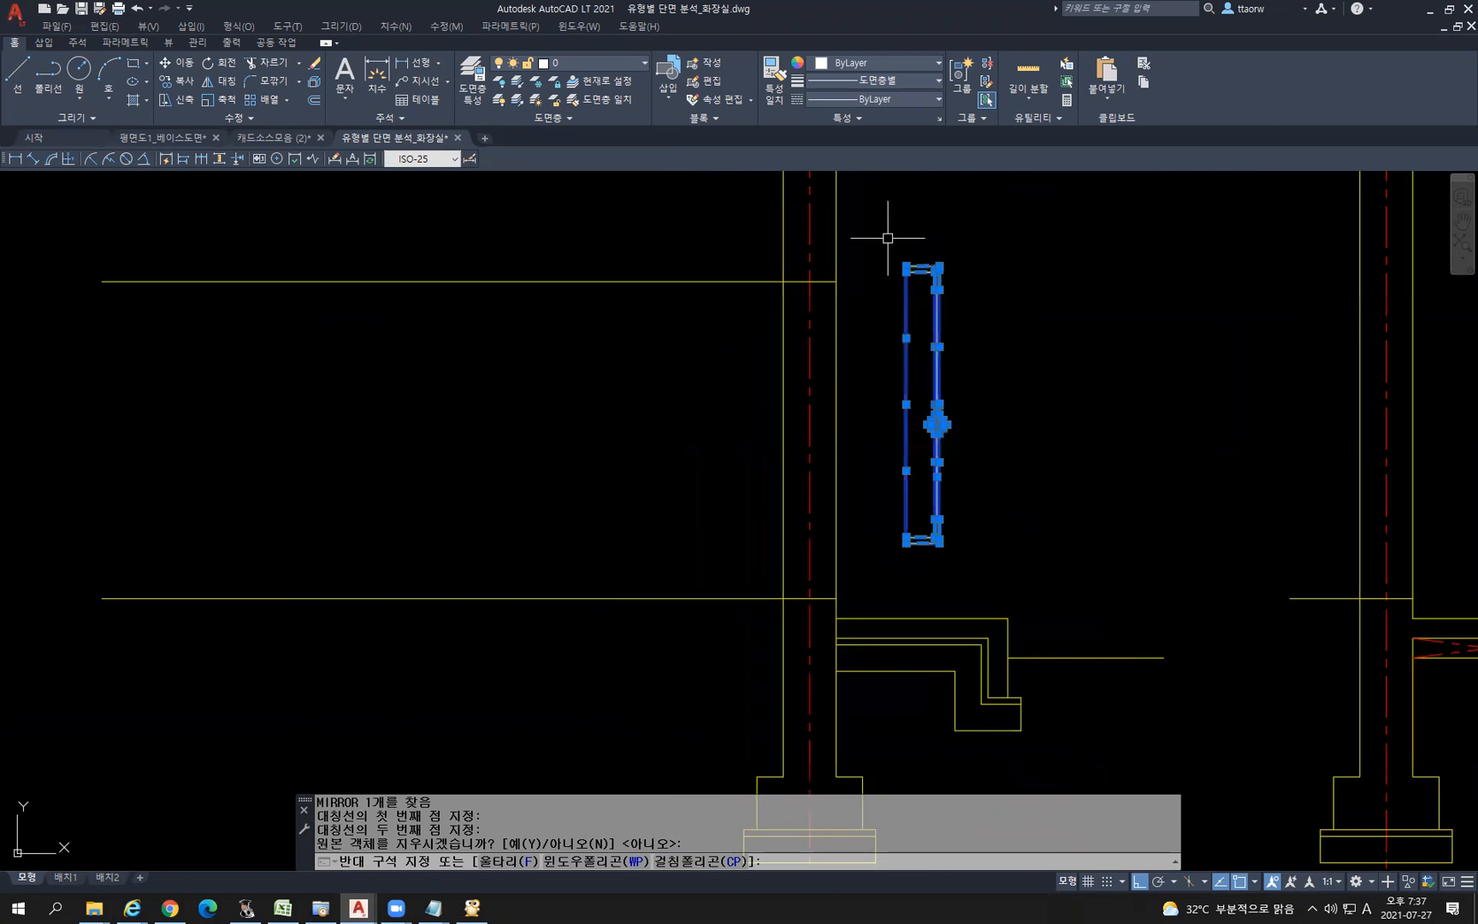
type("m")
key("Return")
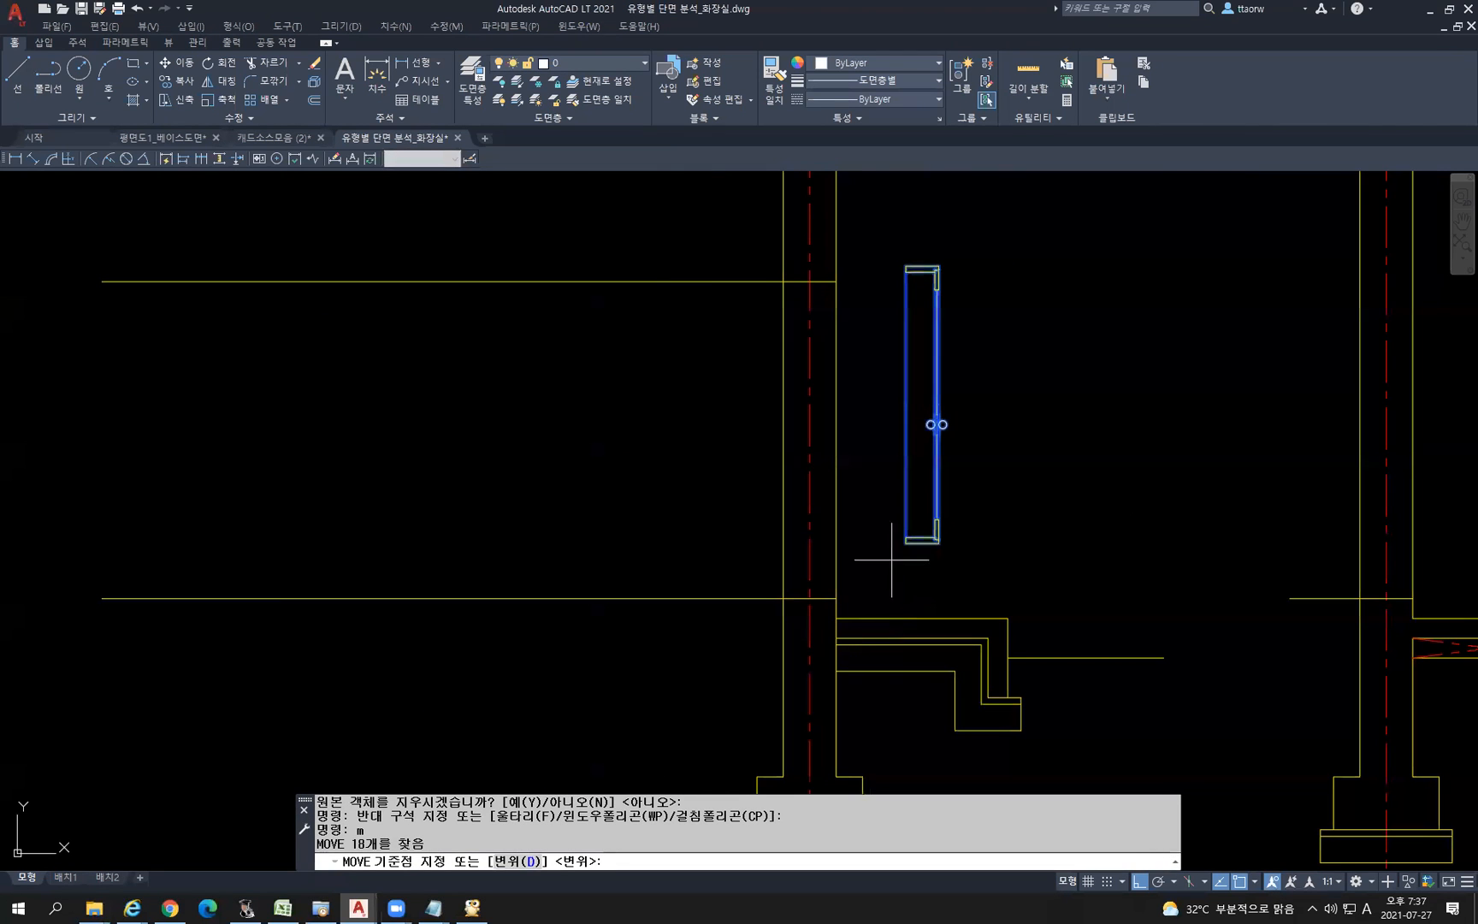
left_click(906, 543)
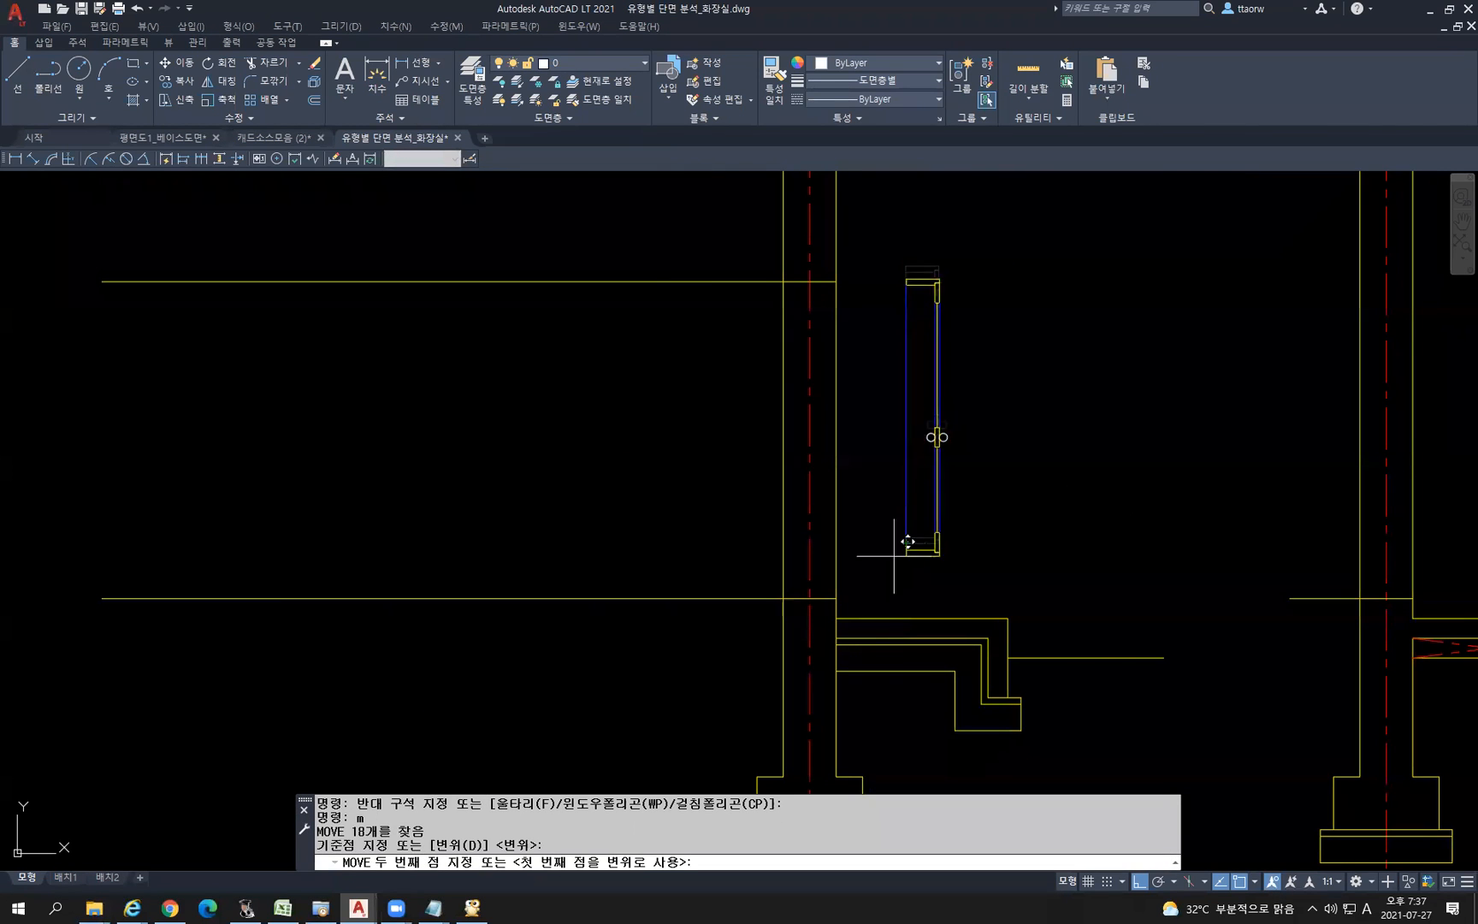
left_click(784, 593)
scroll(802, 328, "up", 2)
middle_click_drag(790, 323, 806, 463)
scroll(877, 486, "down", 2)
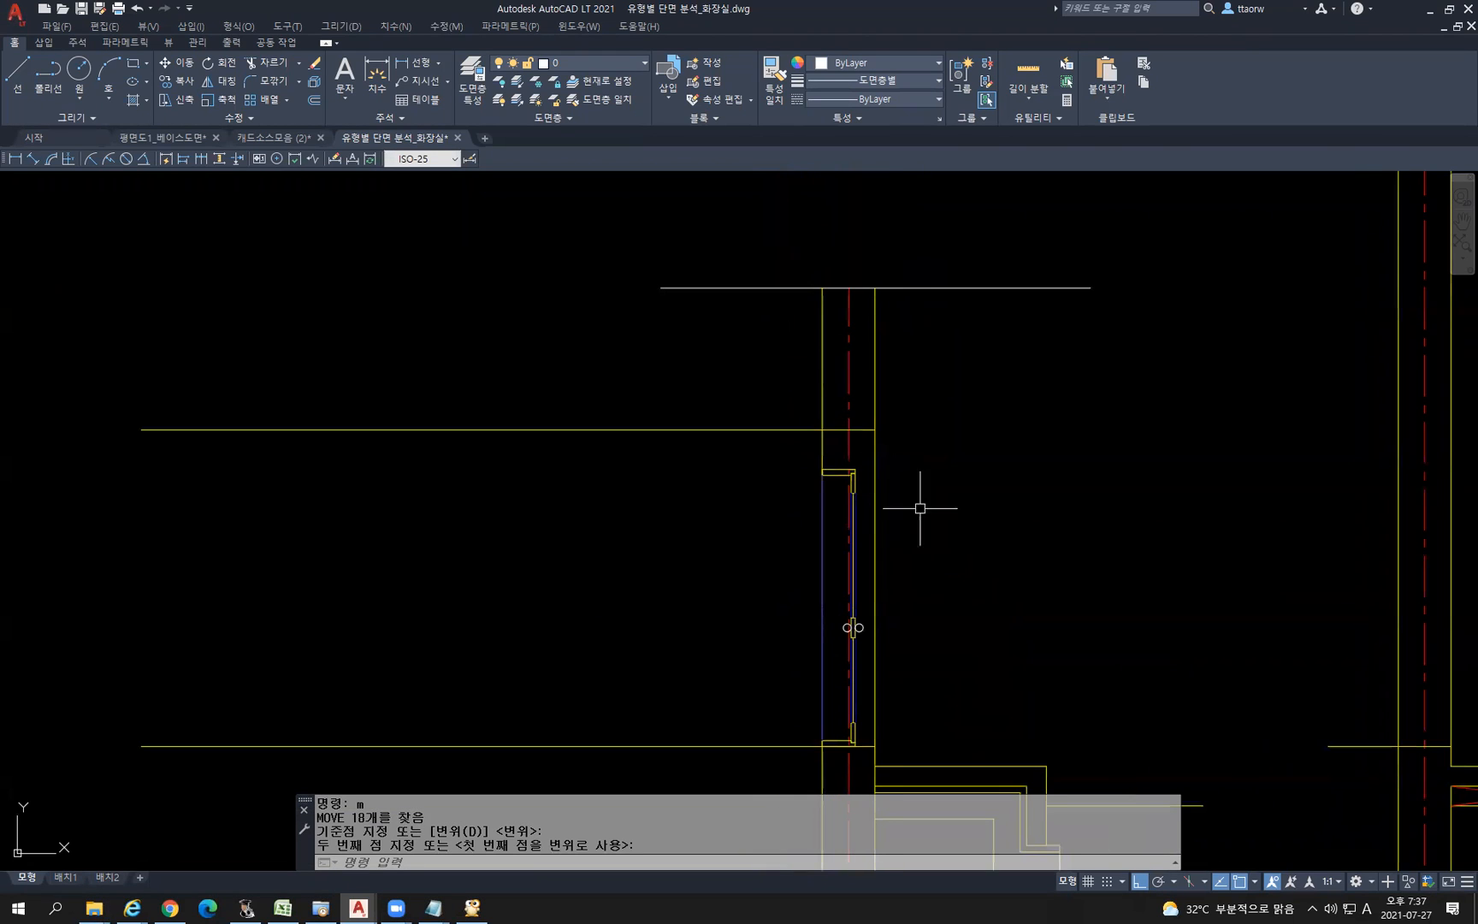
Draw a horizontal line from the door frame's upper-right corner to the wall's right face
scroll(823, 458, "up", 2)
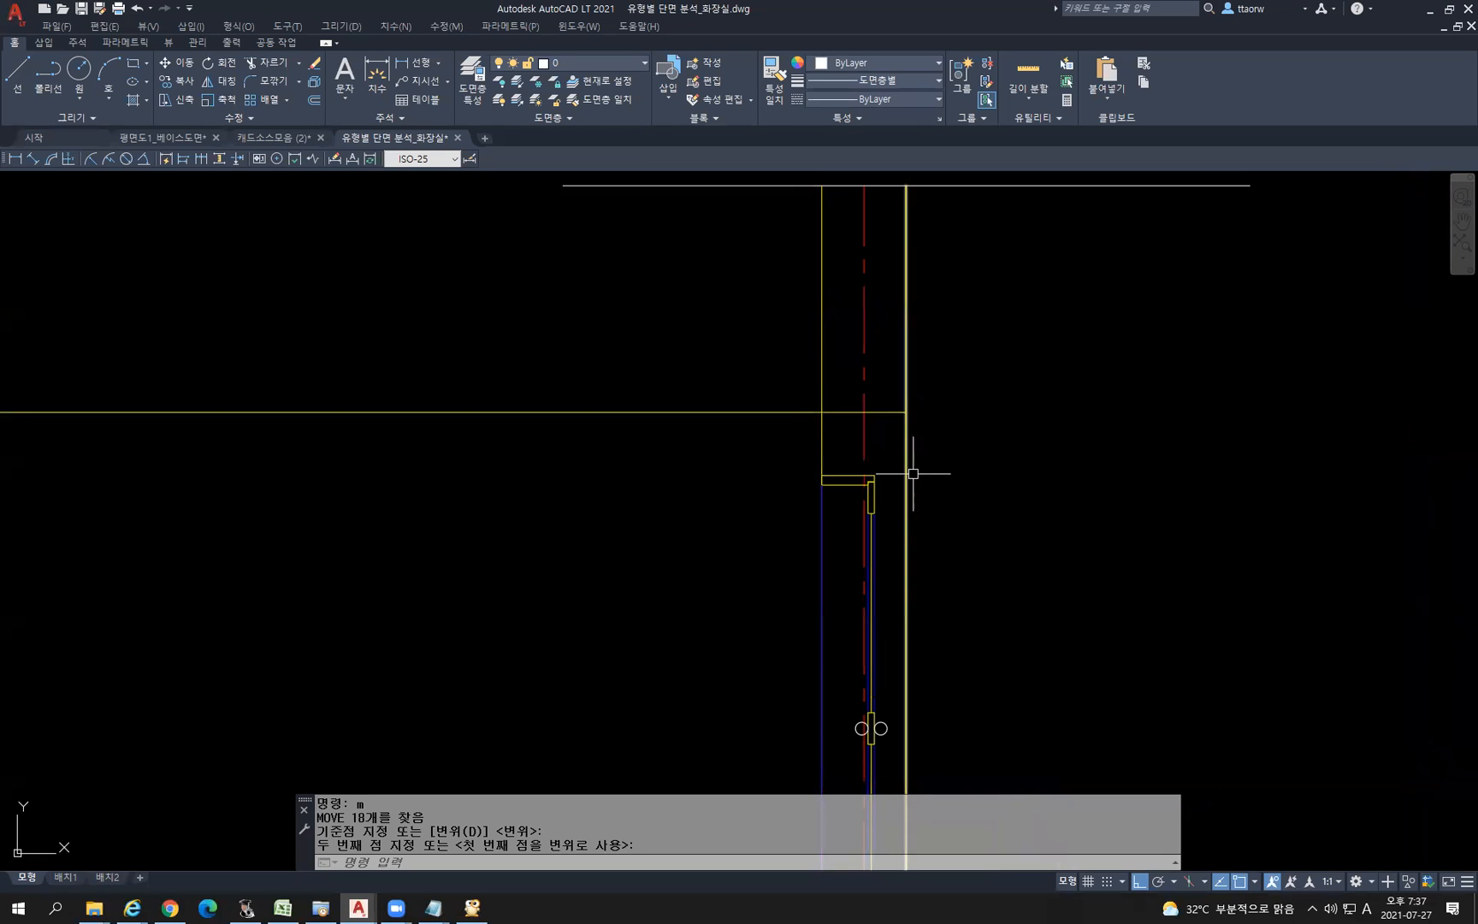
type("l")
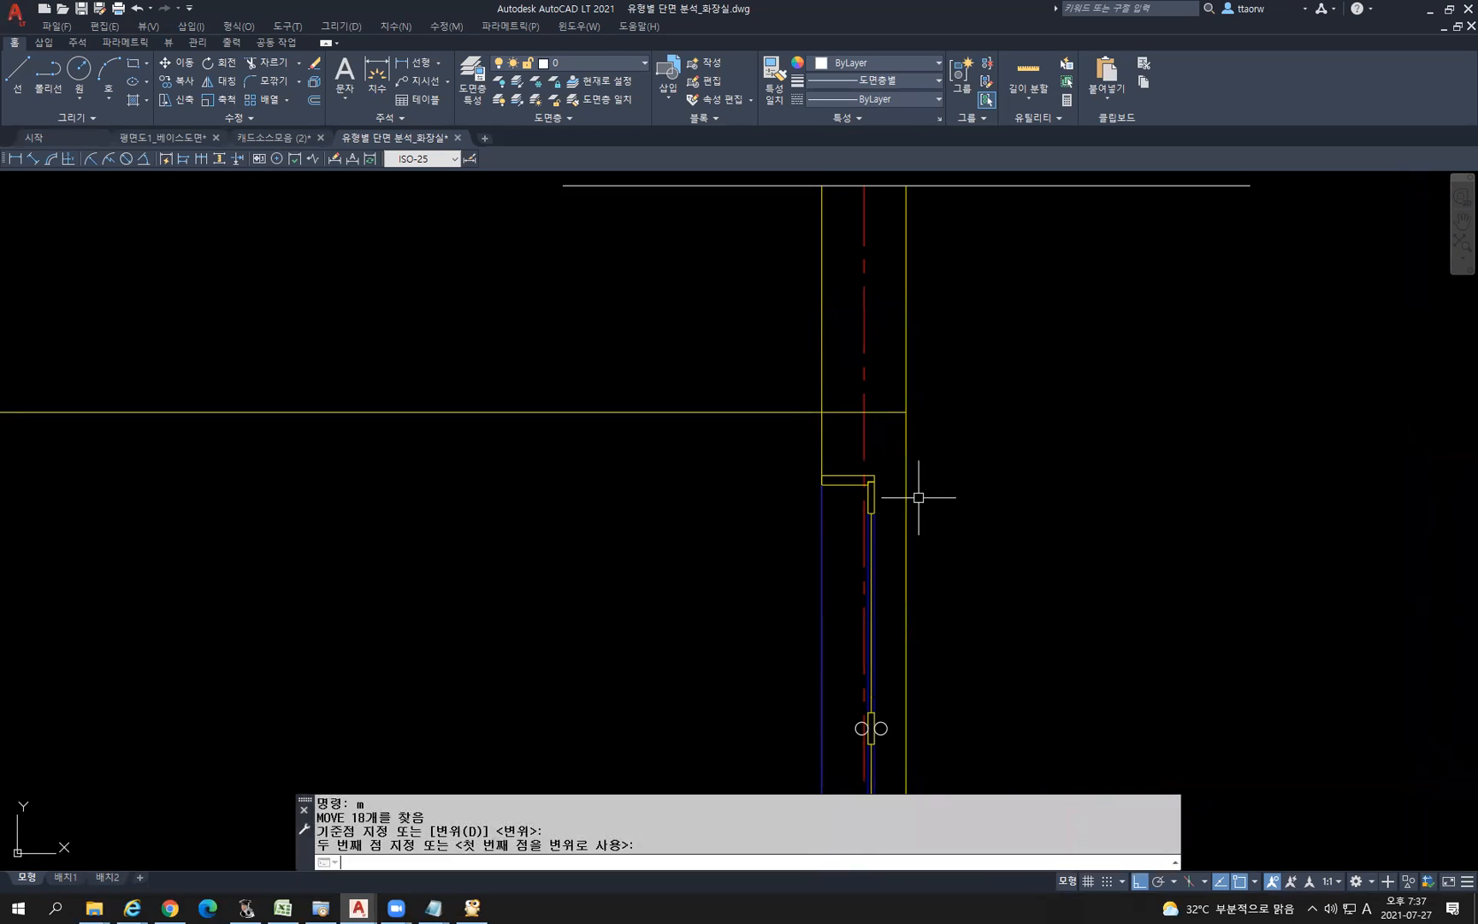
key("Return")
left_click(878, 473)
left_click(906, 475)
key("space")
scroll(1048, 528, "down", 2)
middle_click_drag(1085, 587, 979, 442)
key("Escape")
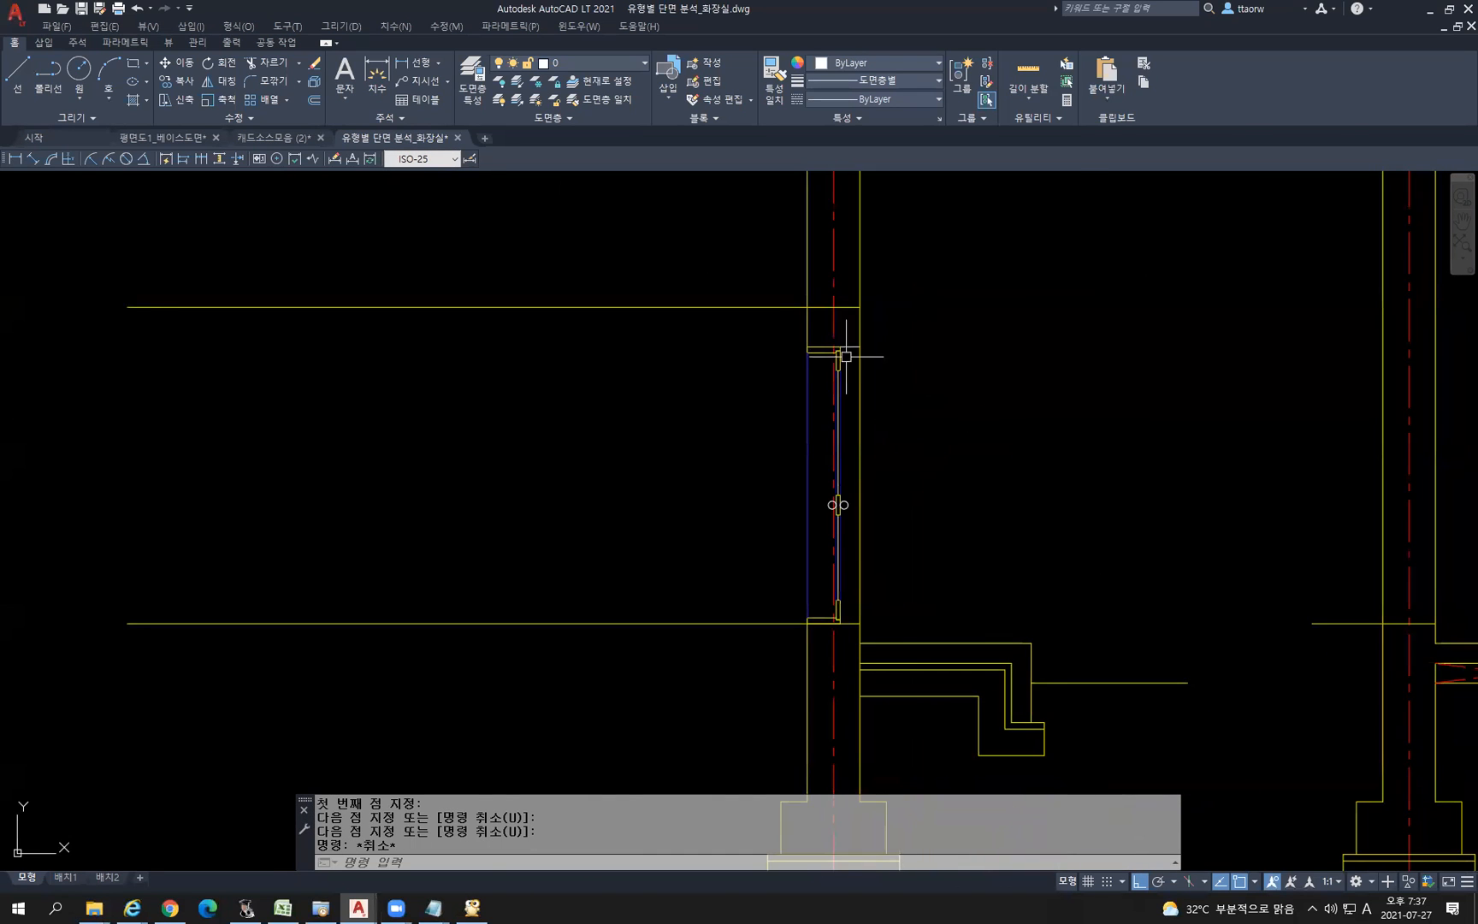
Shorten the horizontal line above the door so that its right end stops at the wall's left face
scroll(843, 351, "up", 2)
left_click(830, 279)
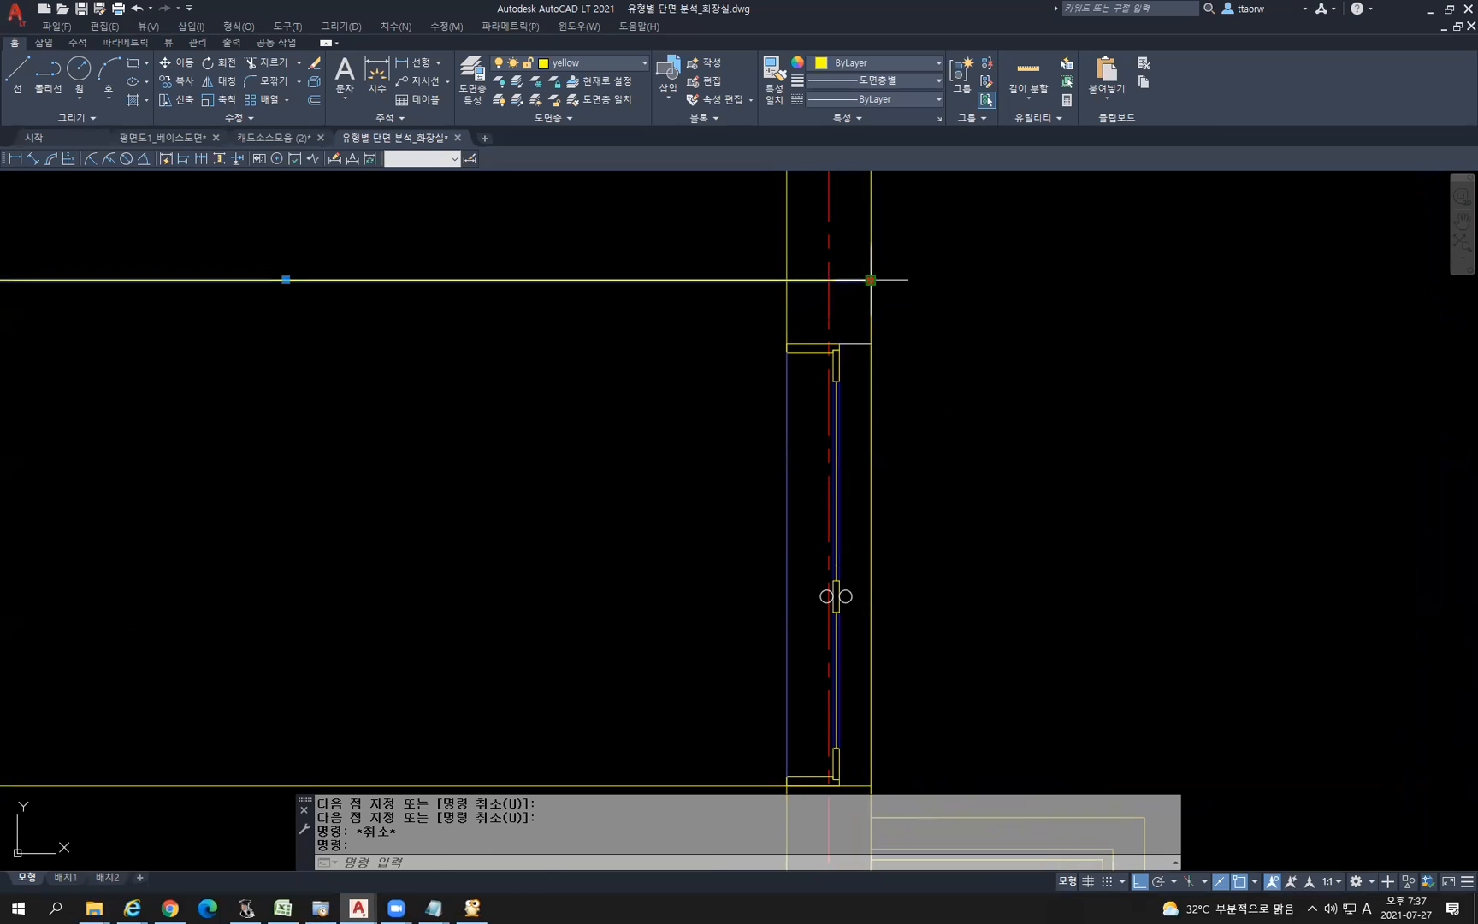
left_click(871, 279)
left_click(786, 279)
key("Escape")
scroll(987, 451, "down", 1)
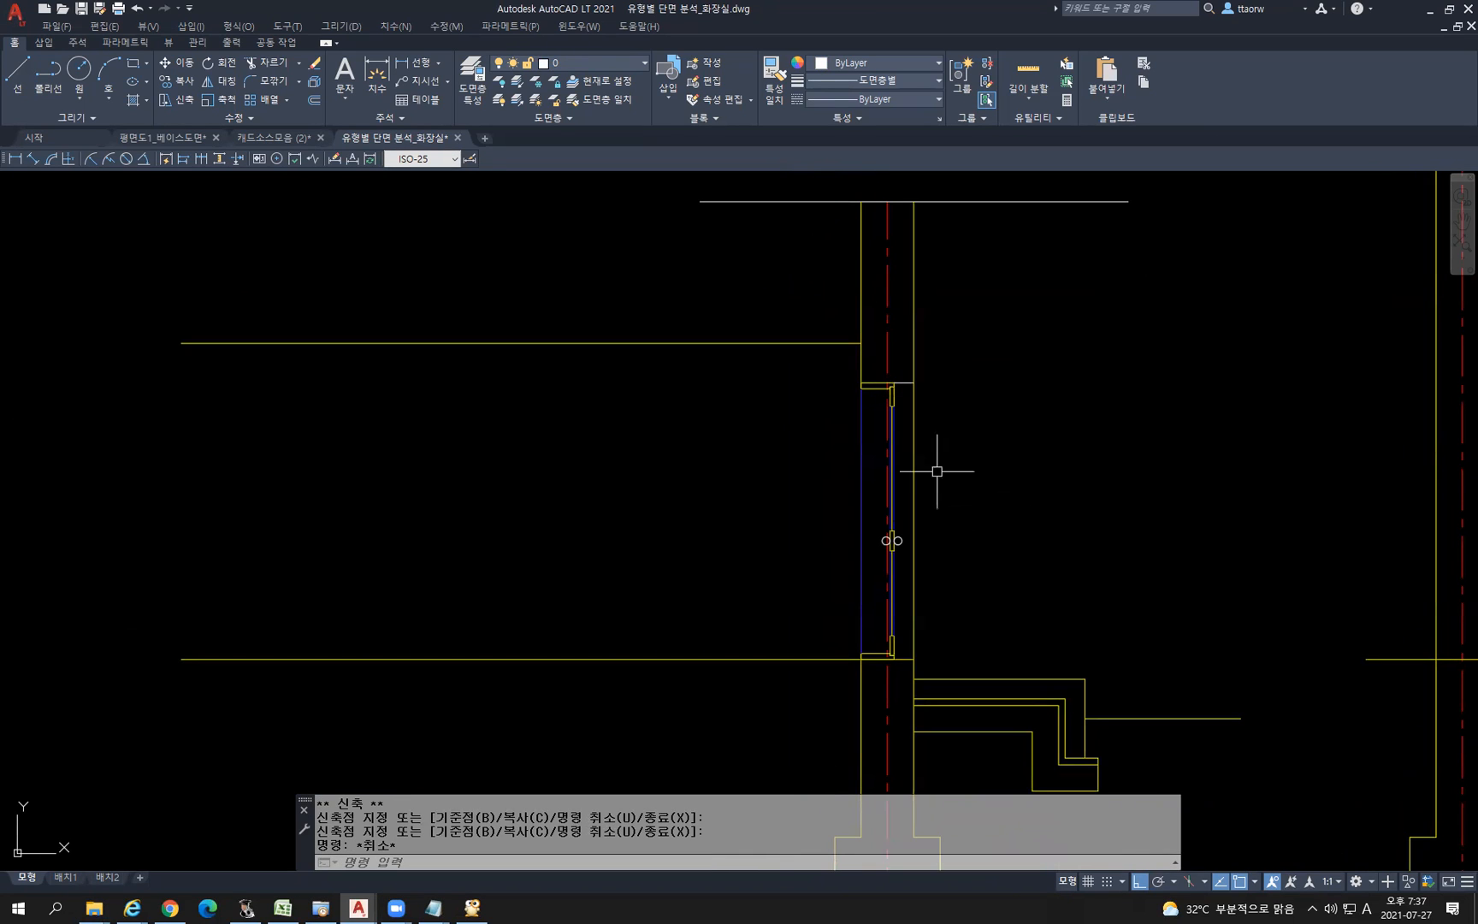
Hatch the area between the door and the wall's right face with a user-defined pattern of horizontal lines
type("h")
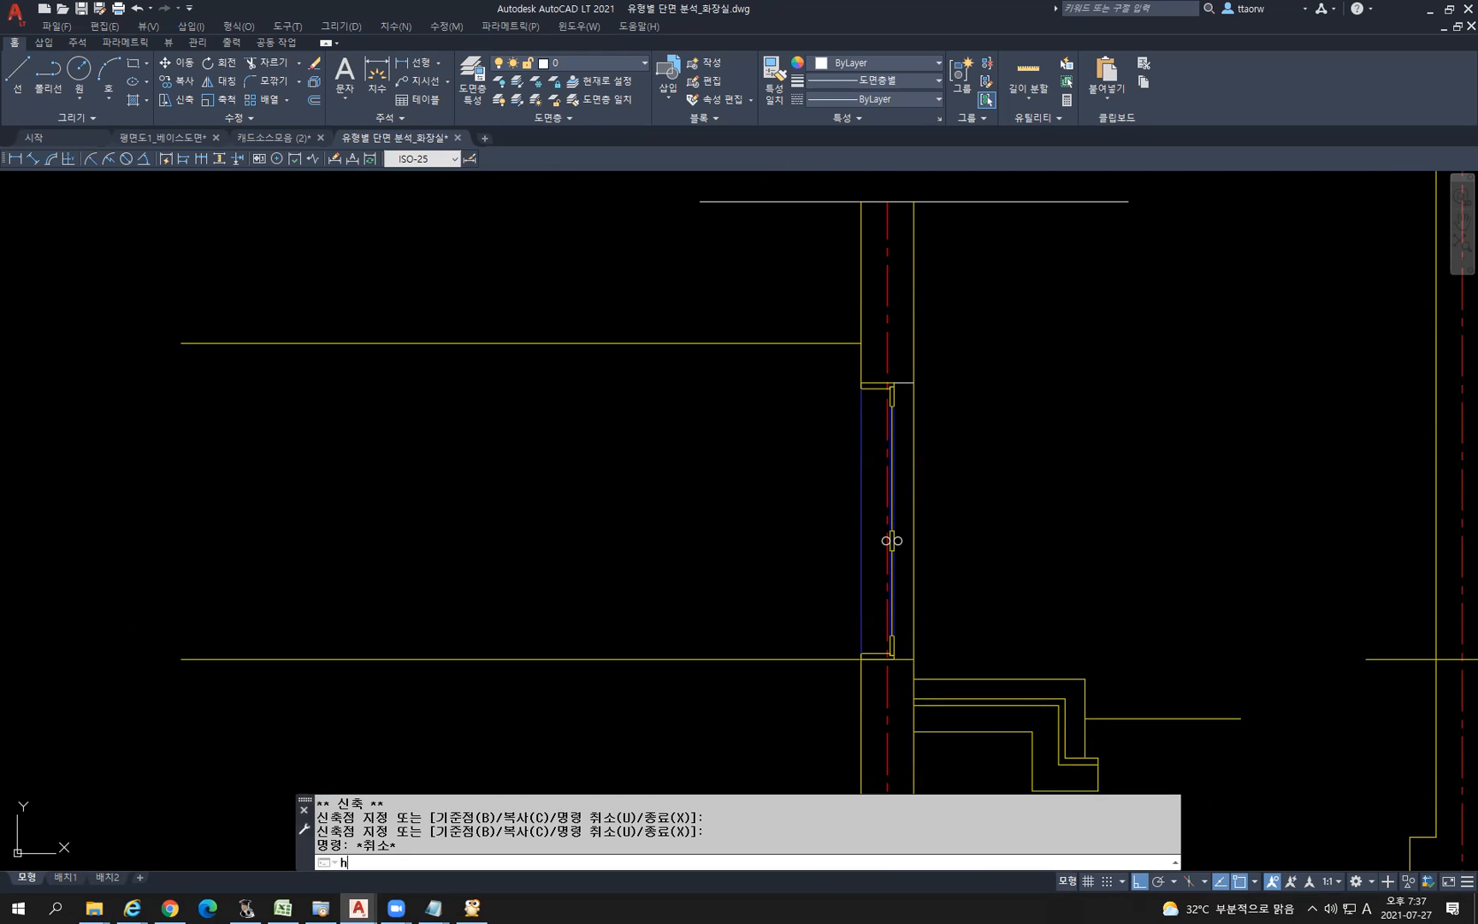
key("Return")
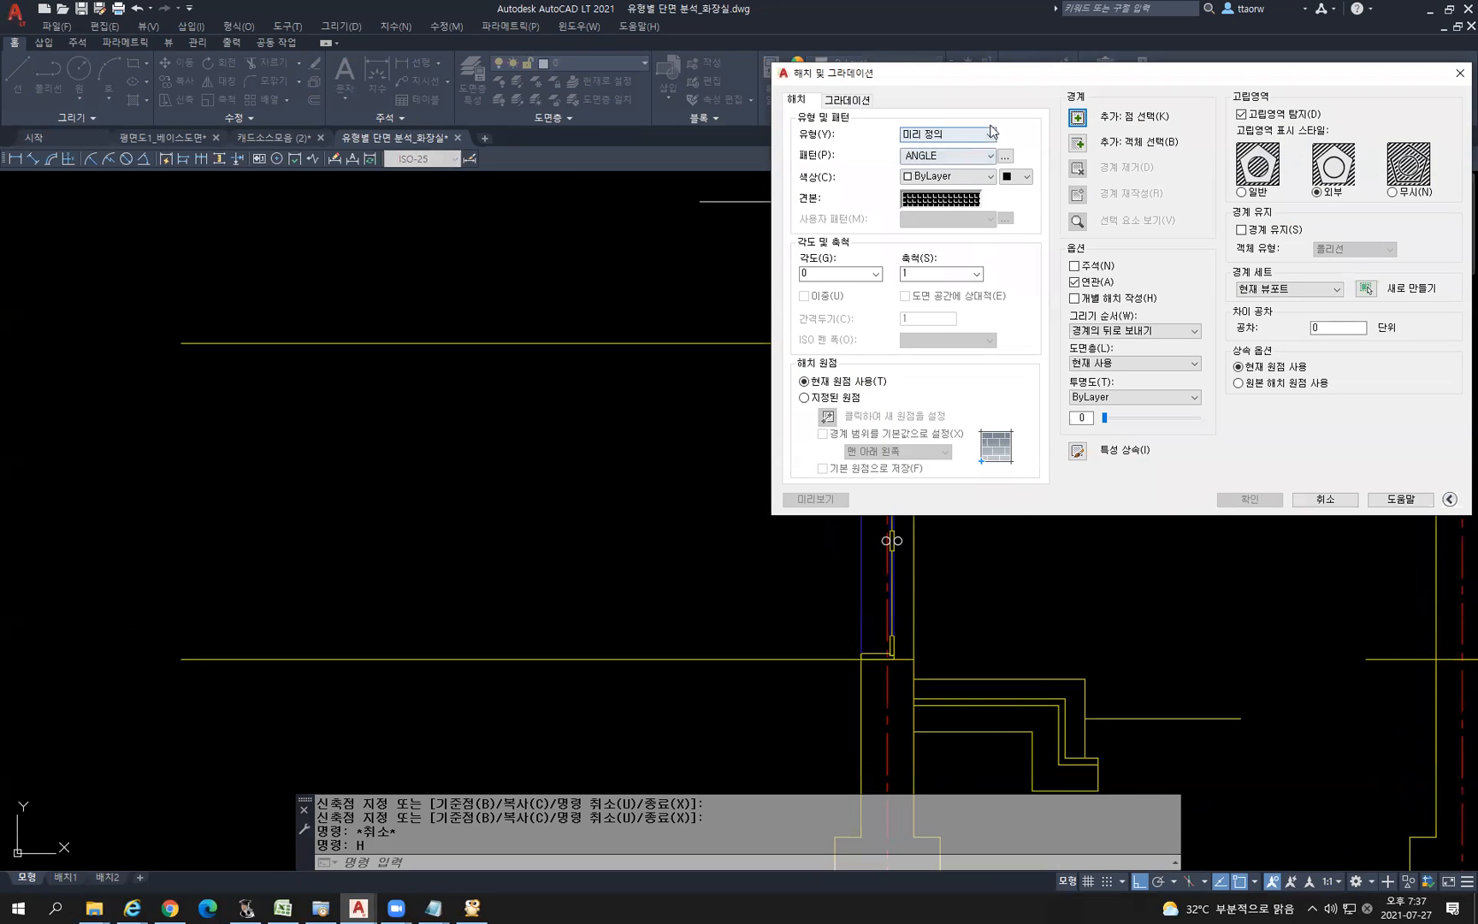
left_click(1008, 156)
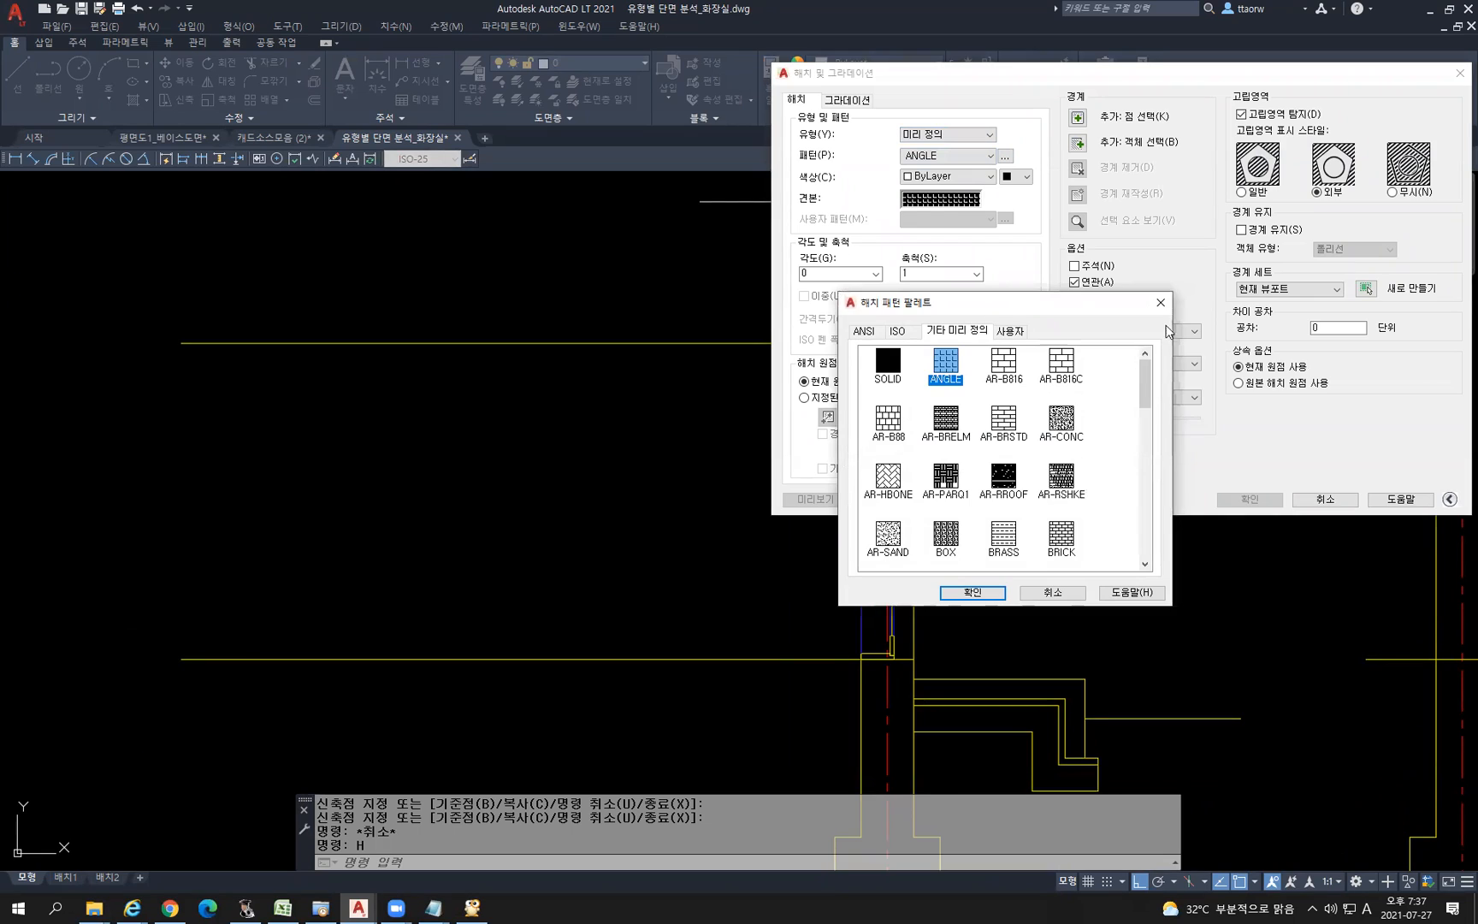
left_click(1161, 302)
left_click(948, 134)
left_click(942, 155)
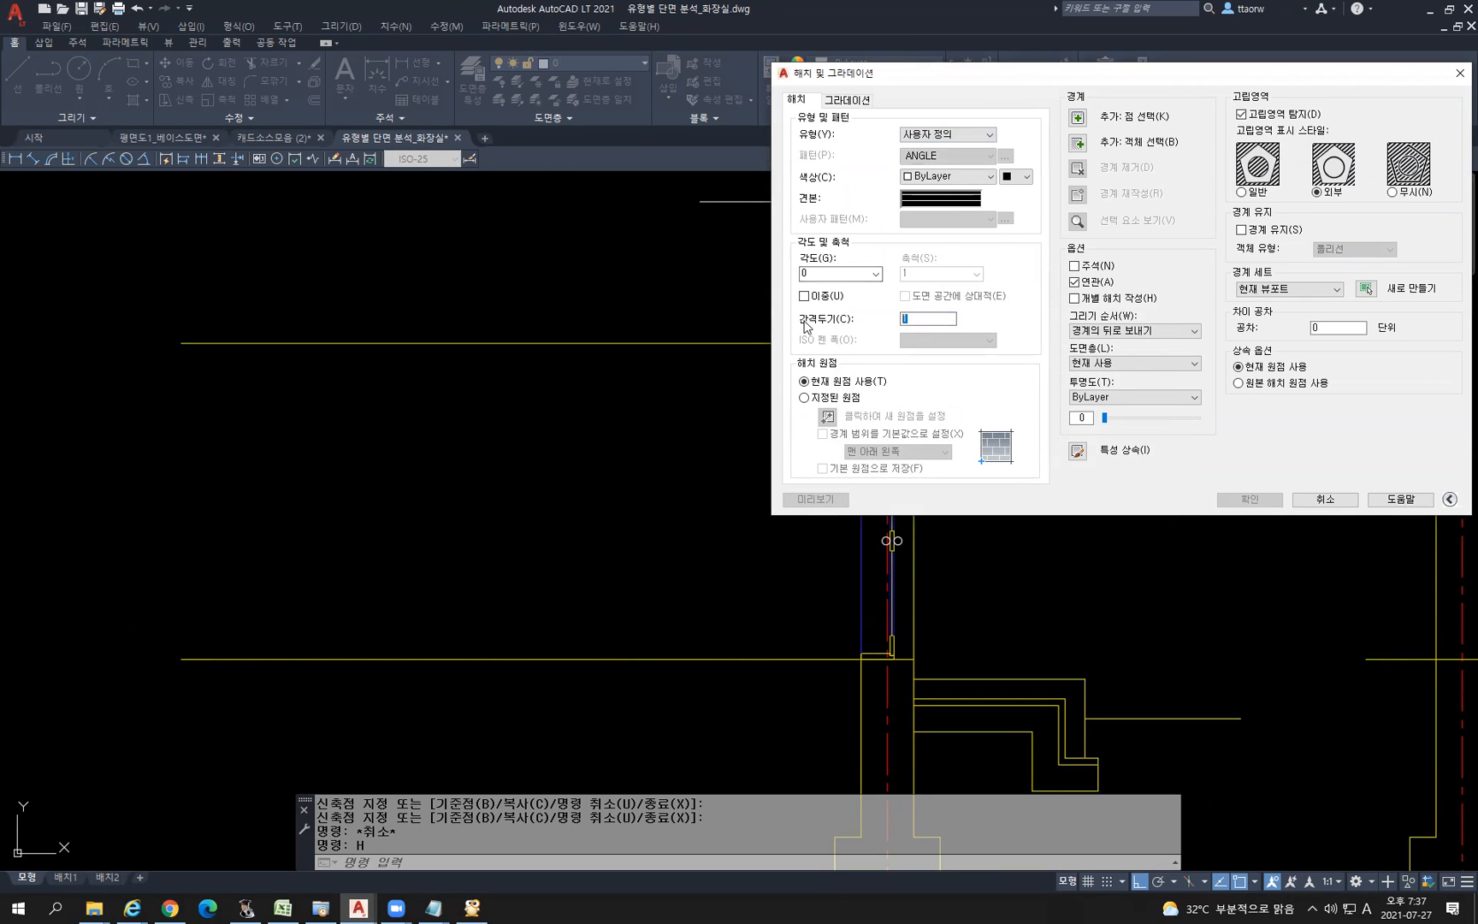
left_click(1080, 118)
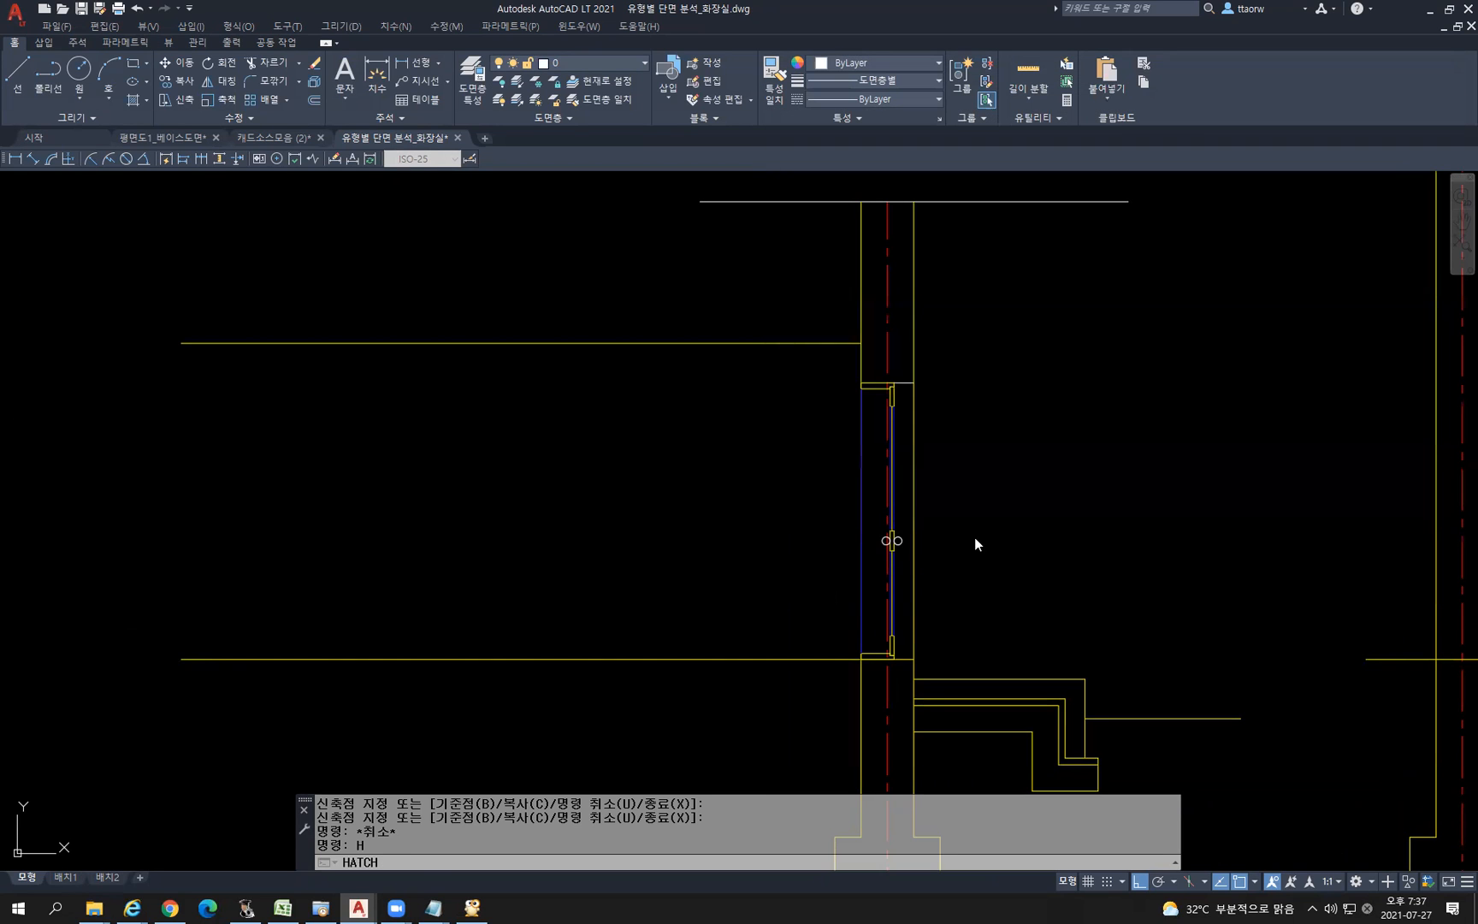
left_click(900, 539)
key("Return")
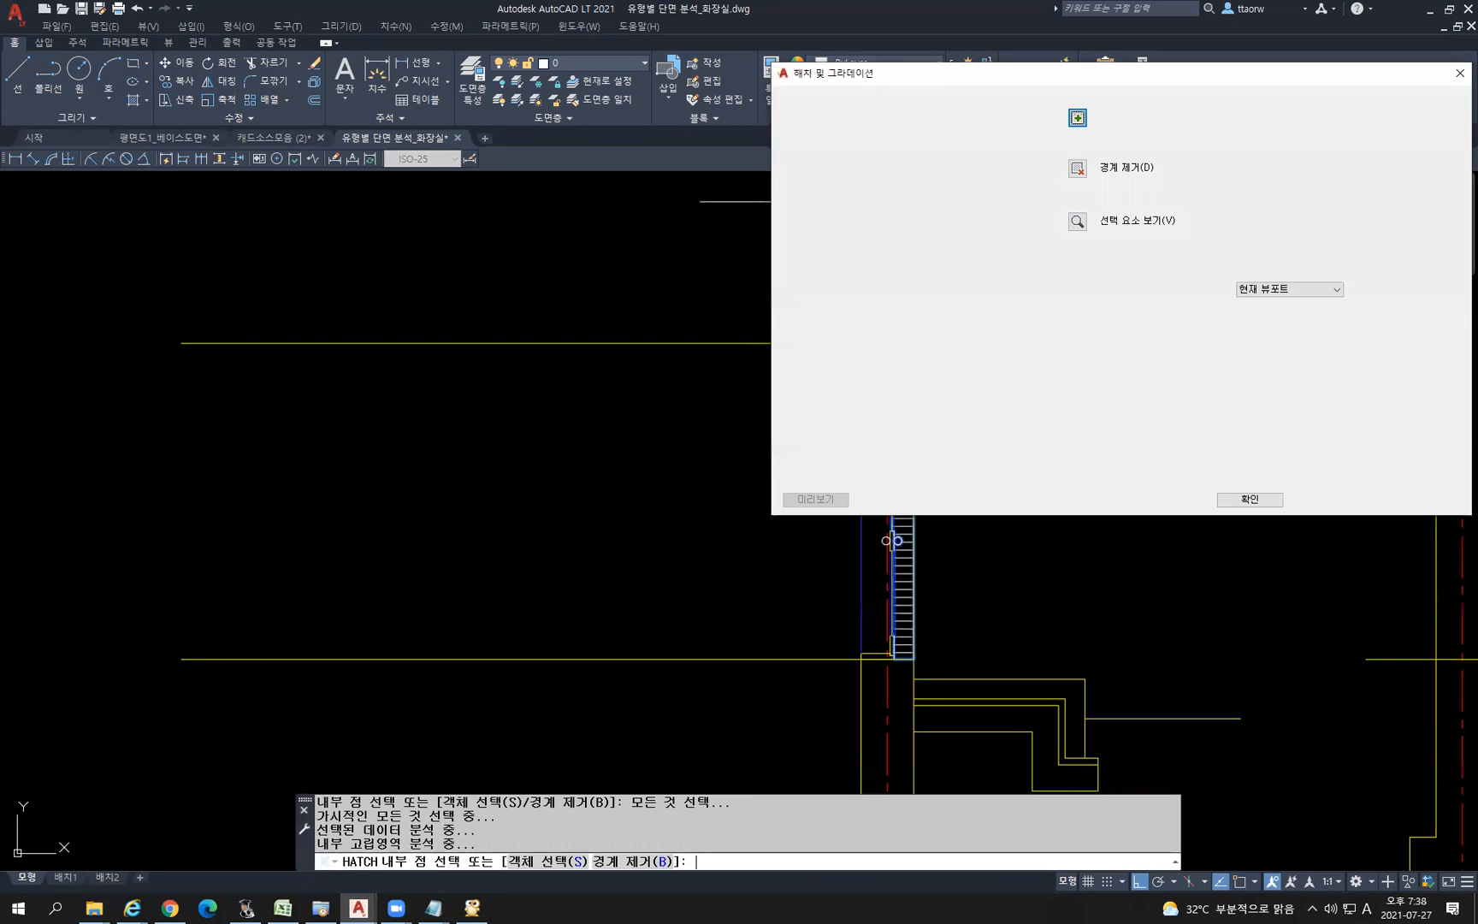
left_click(1251, 500)
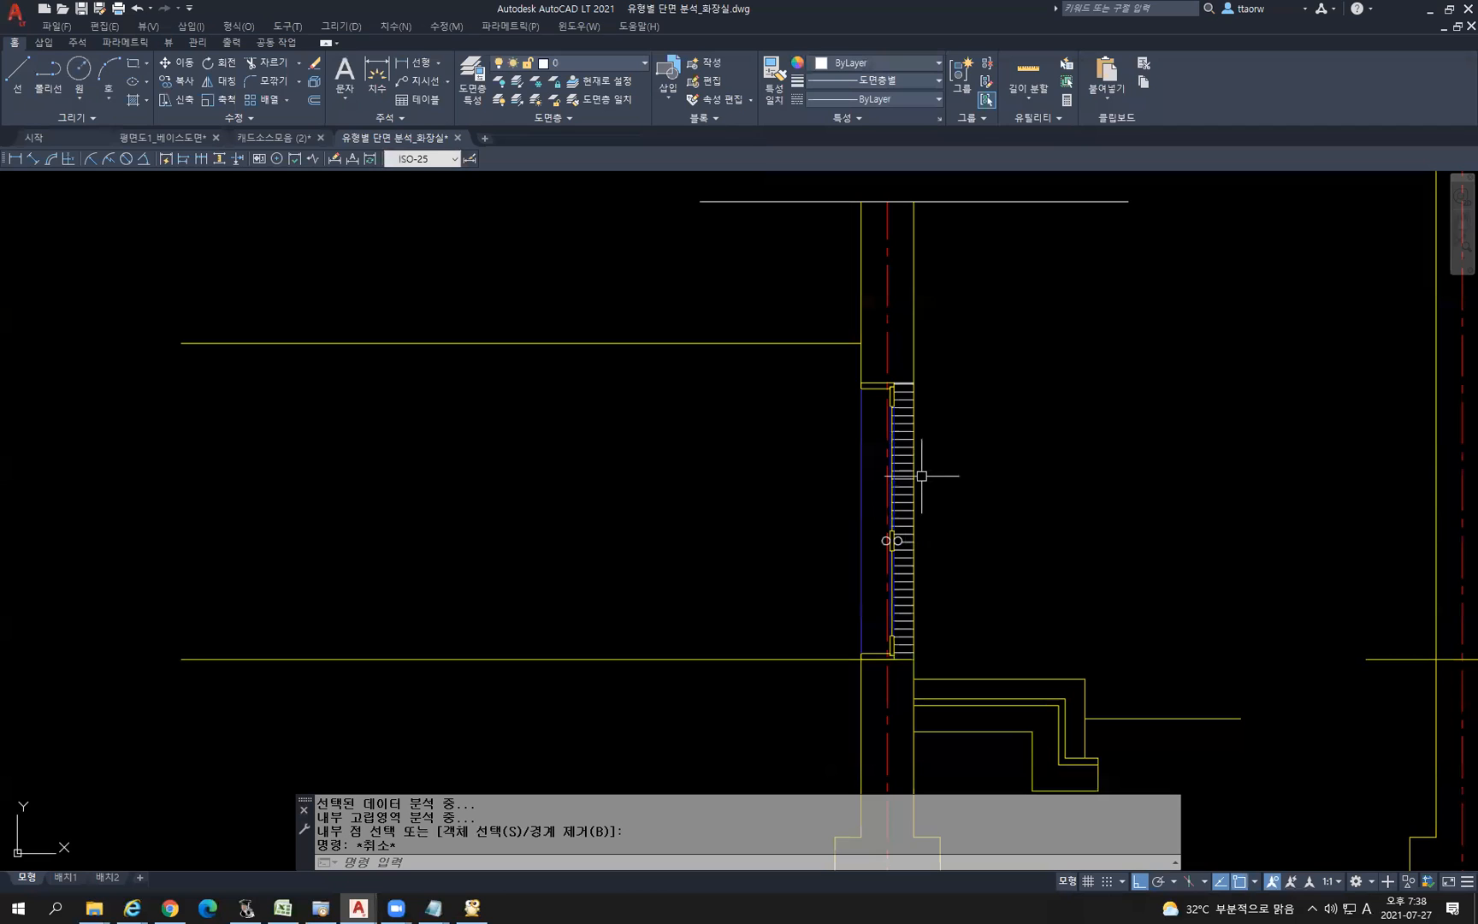
Match the new hatch's properties to the blue line at the wall's left face
type("ma")
key("Return")
left_click(862, 454)
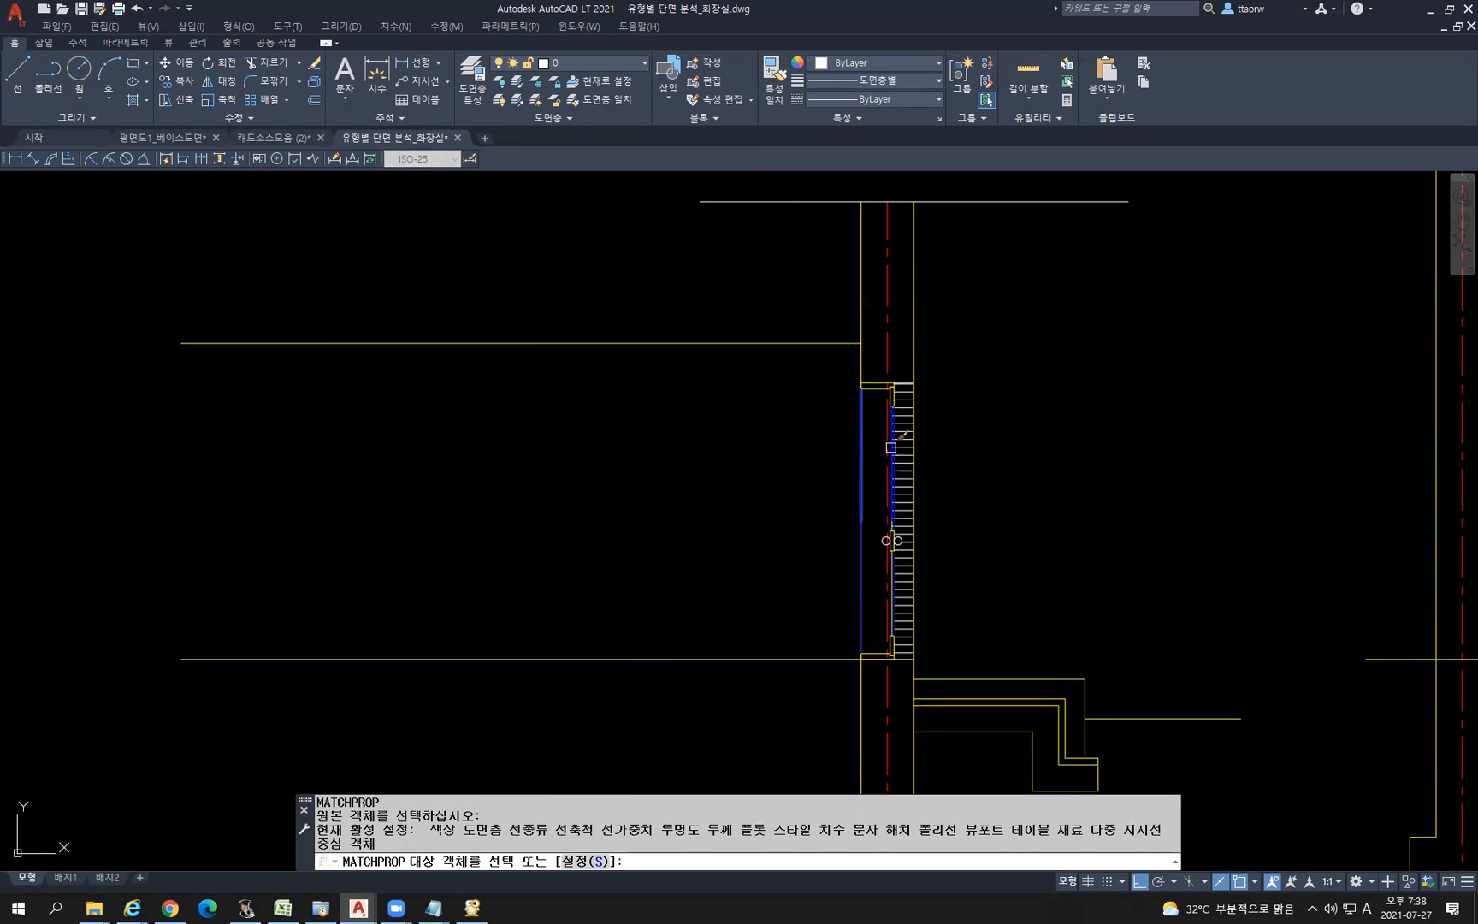
left_click(907, 439)
key("Return")
scroll(950, 539, "up", 5)
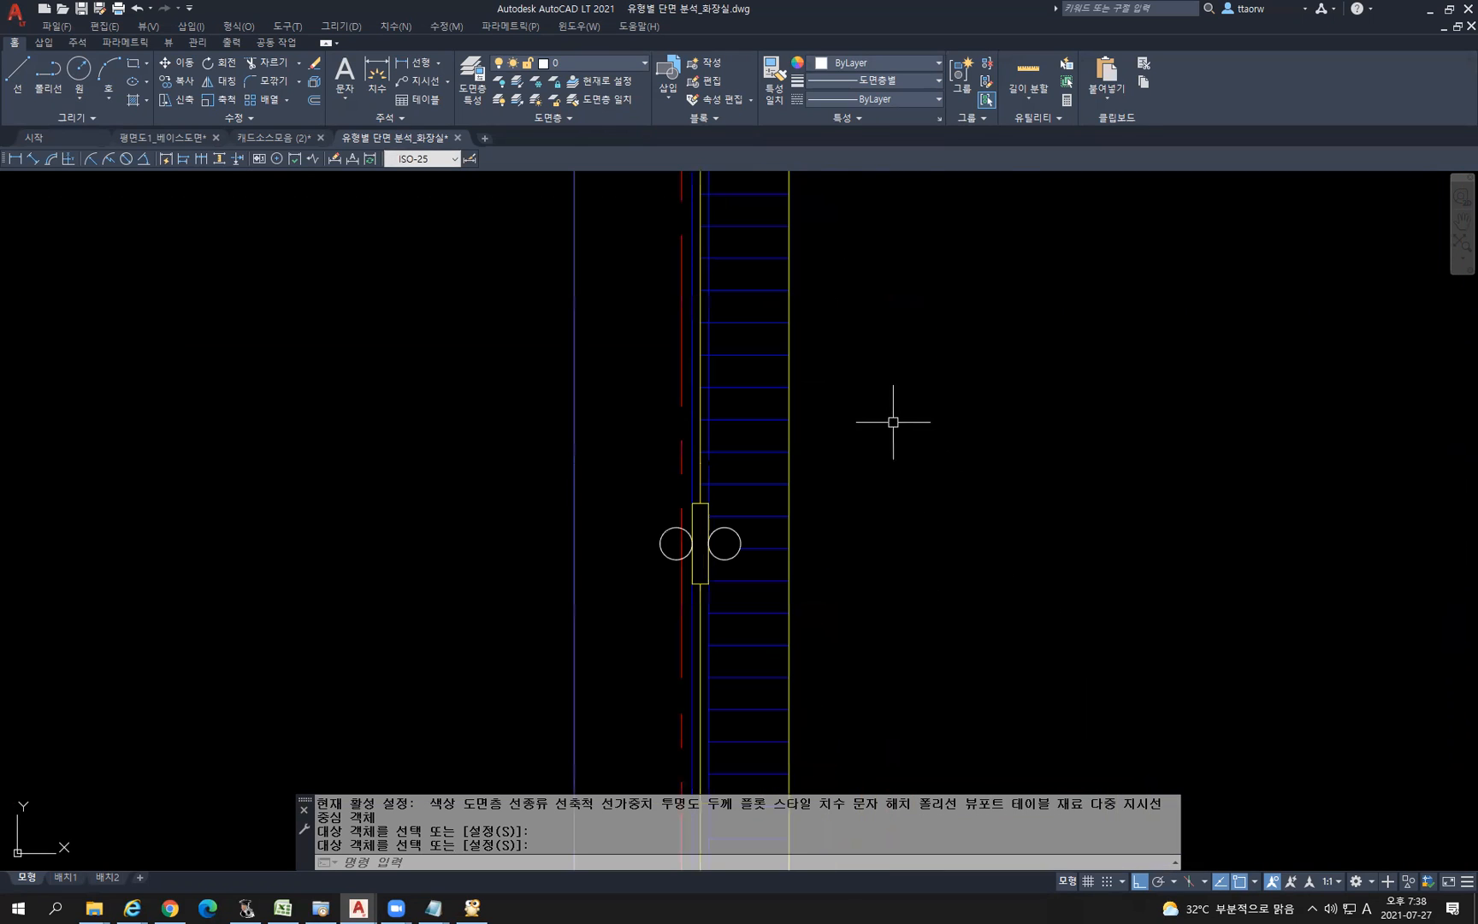
Draw a vertical line upward from the outer top corner of the slab outside the door wall
scroll(860, 431, "down", 3)
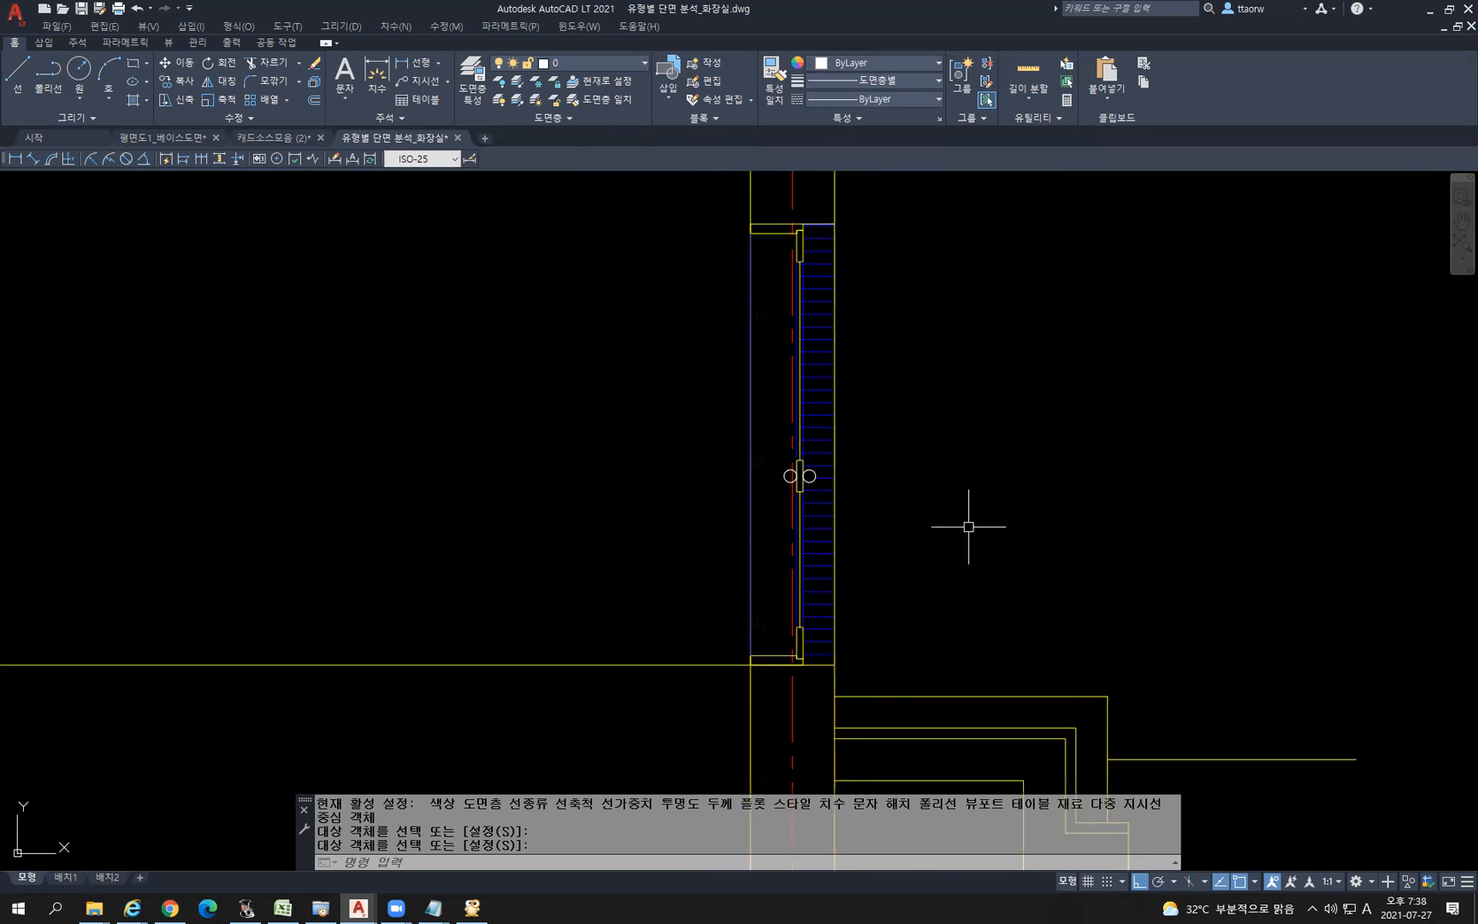
scroll(969, 527, "down", 2)
middle_click_drag(1007, 521, 829, 429)
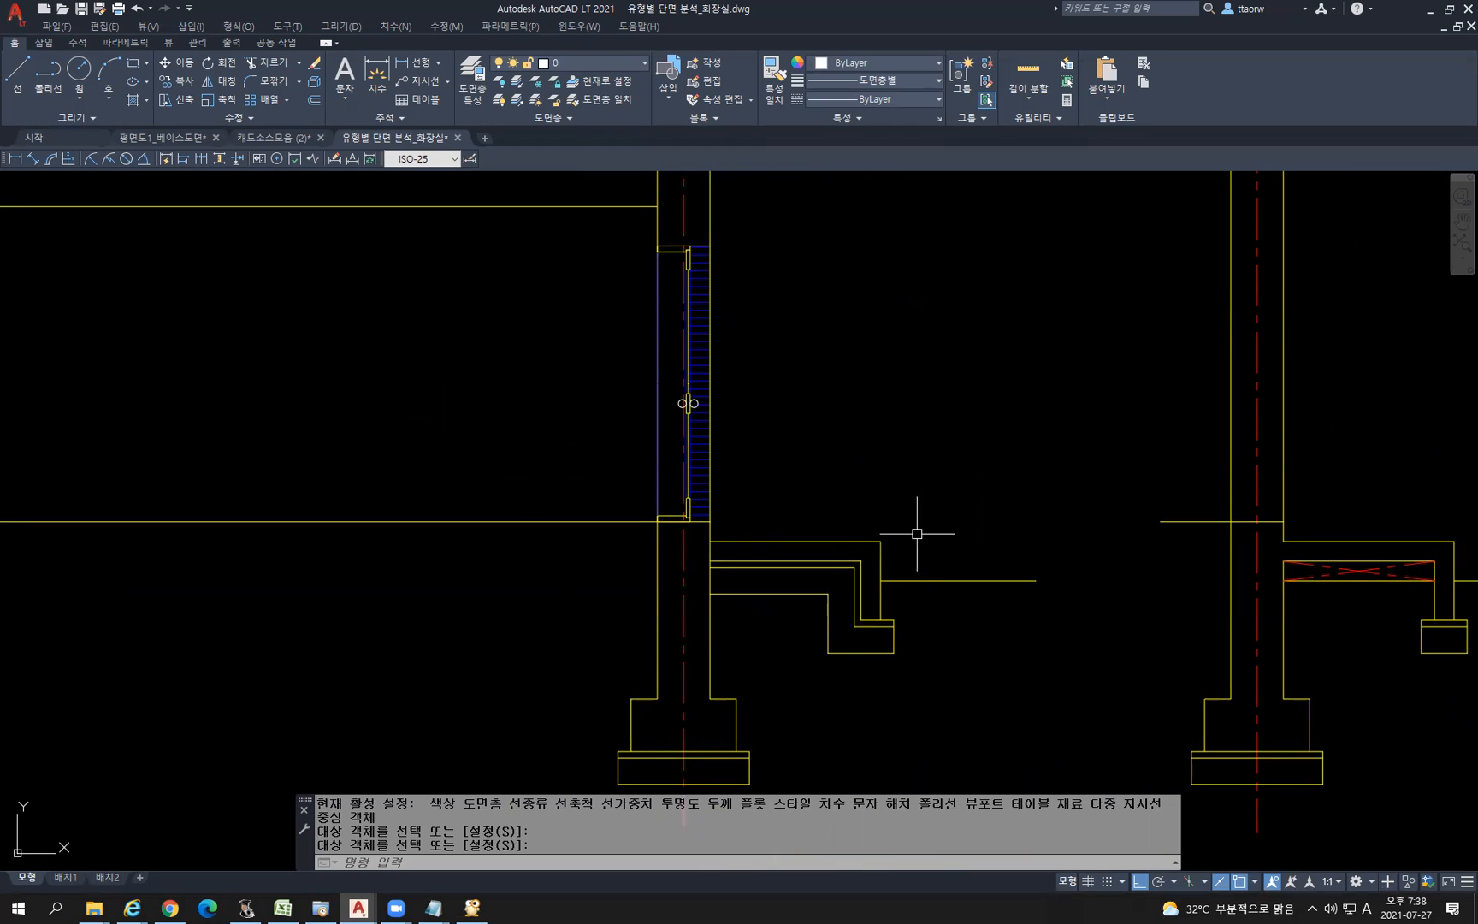
key("Escape")
type("L")
key("Return")
left_click(881, 541)
key("Return")
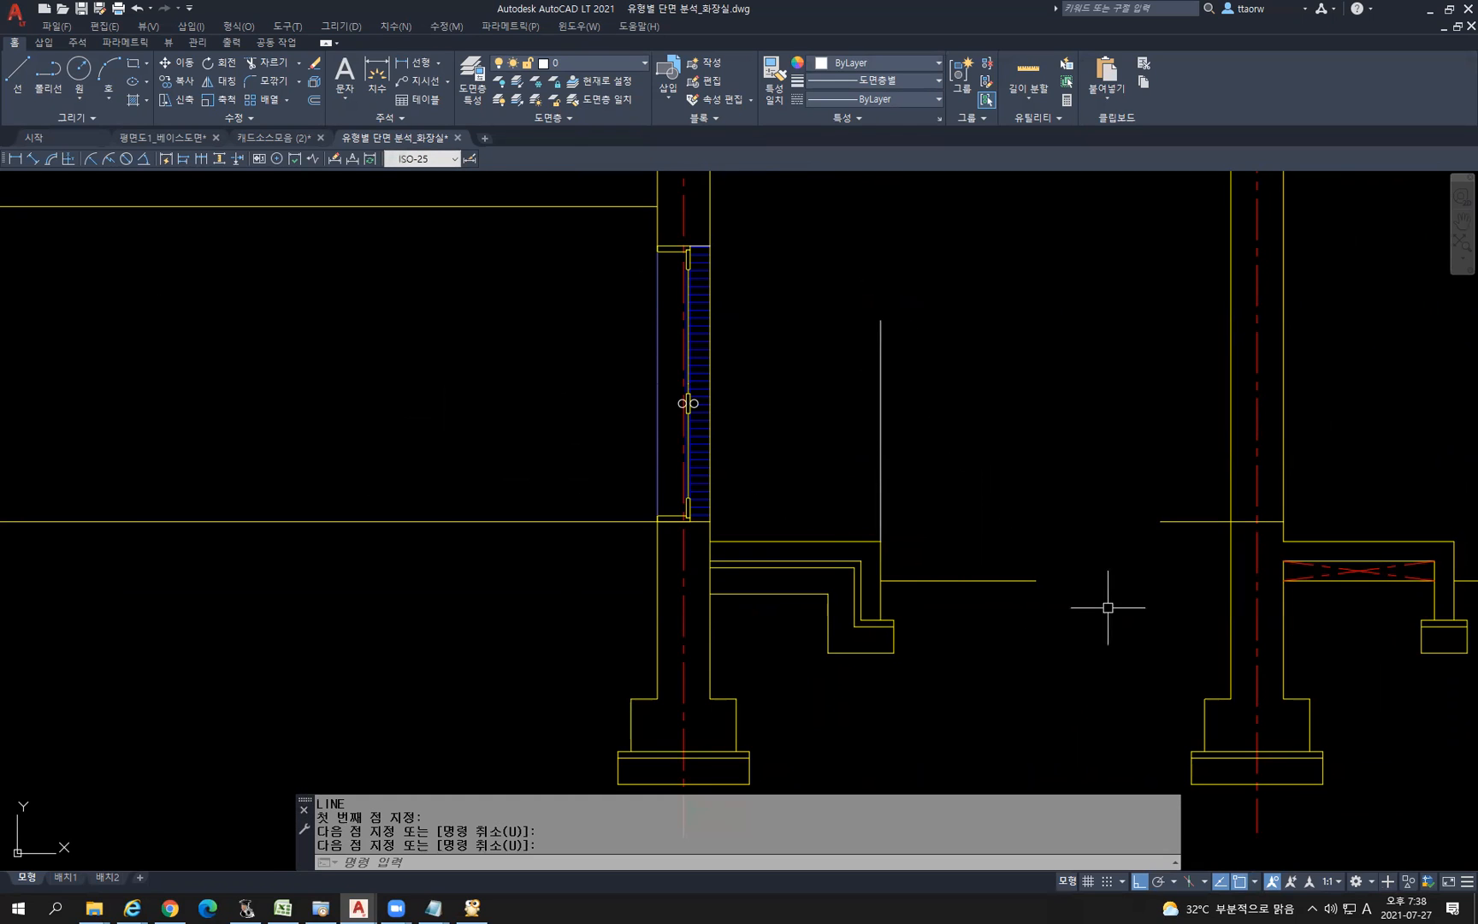
Offset the top line of the outside slab upward by 900
type("o")
key("Return")
key("Return")
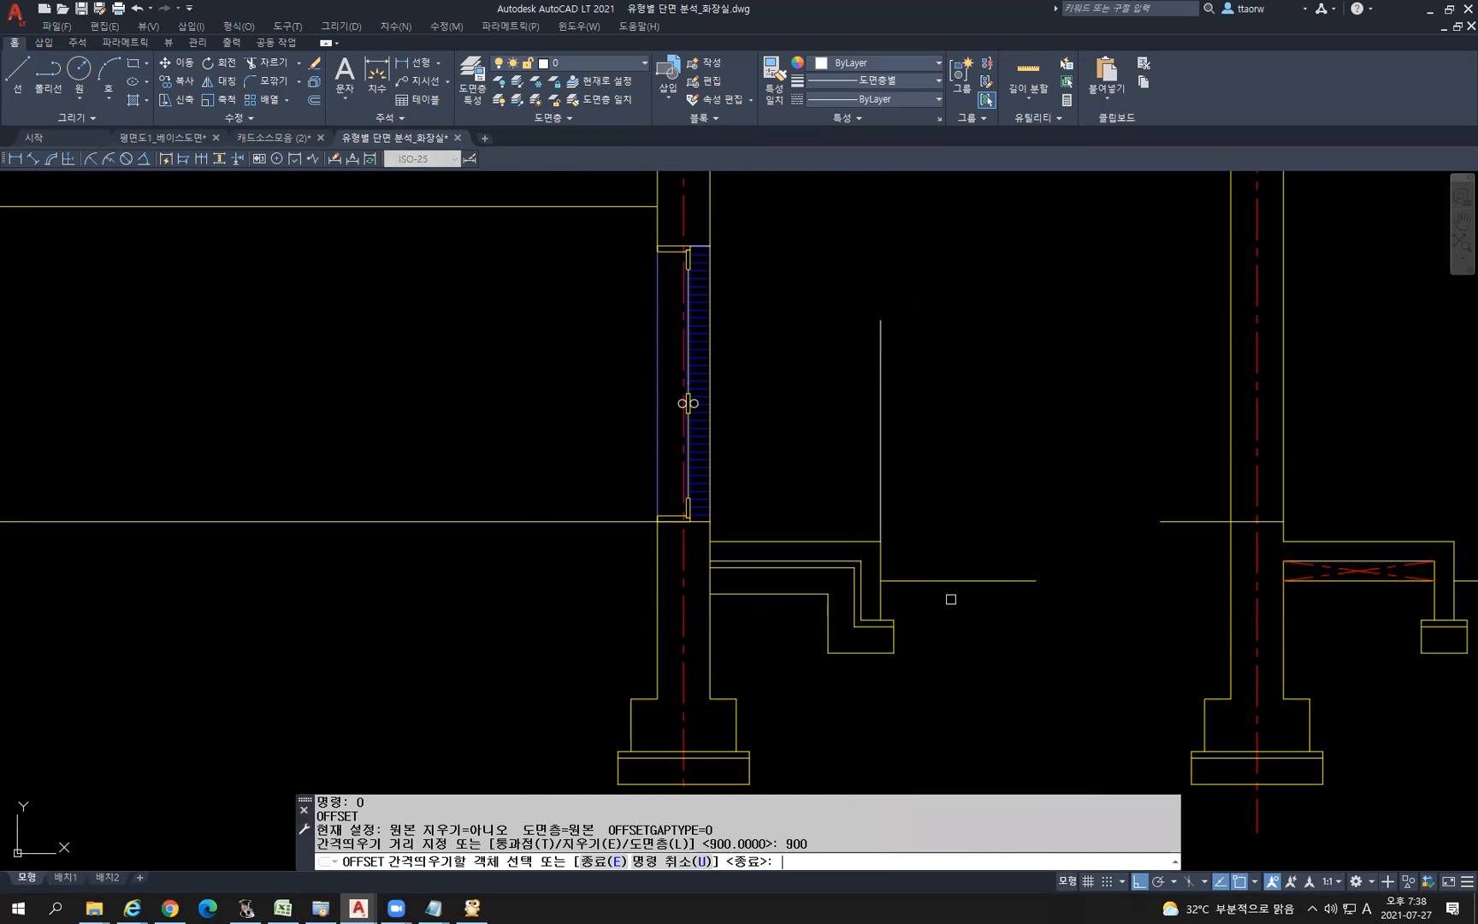
left_click(847, 541)
left_click(856, 461)
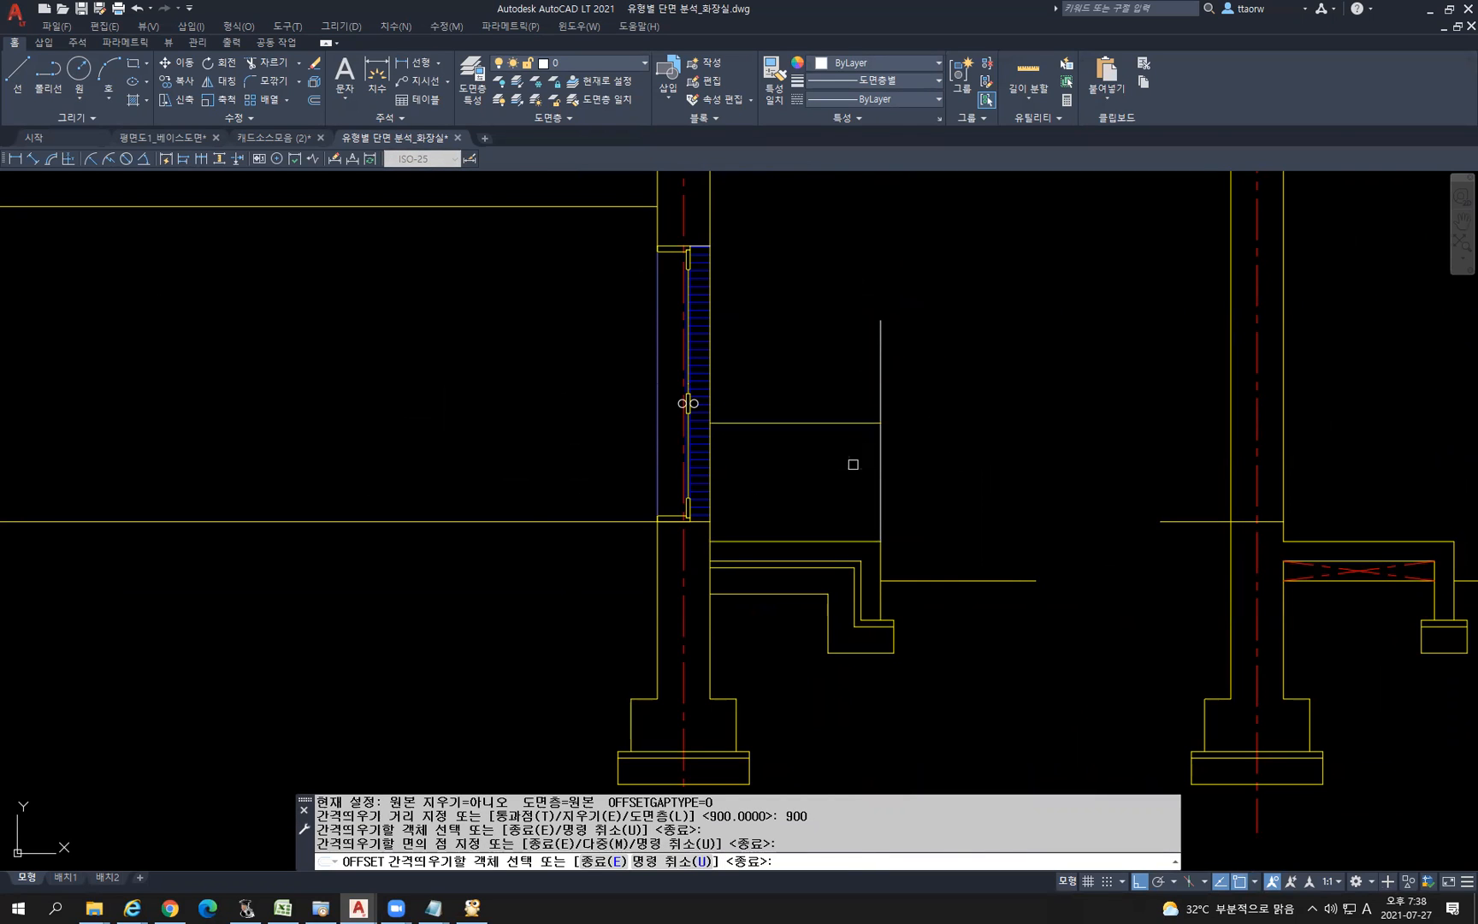
key("Escape")
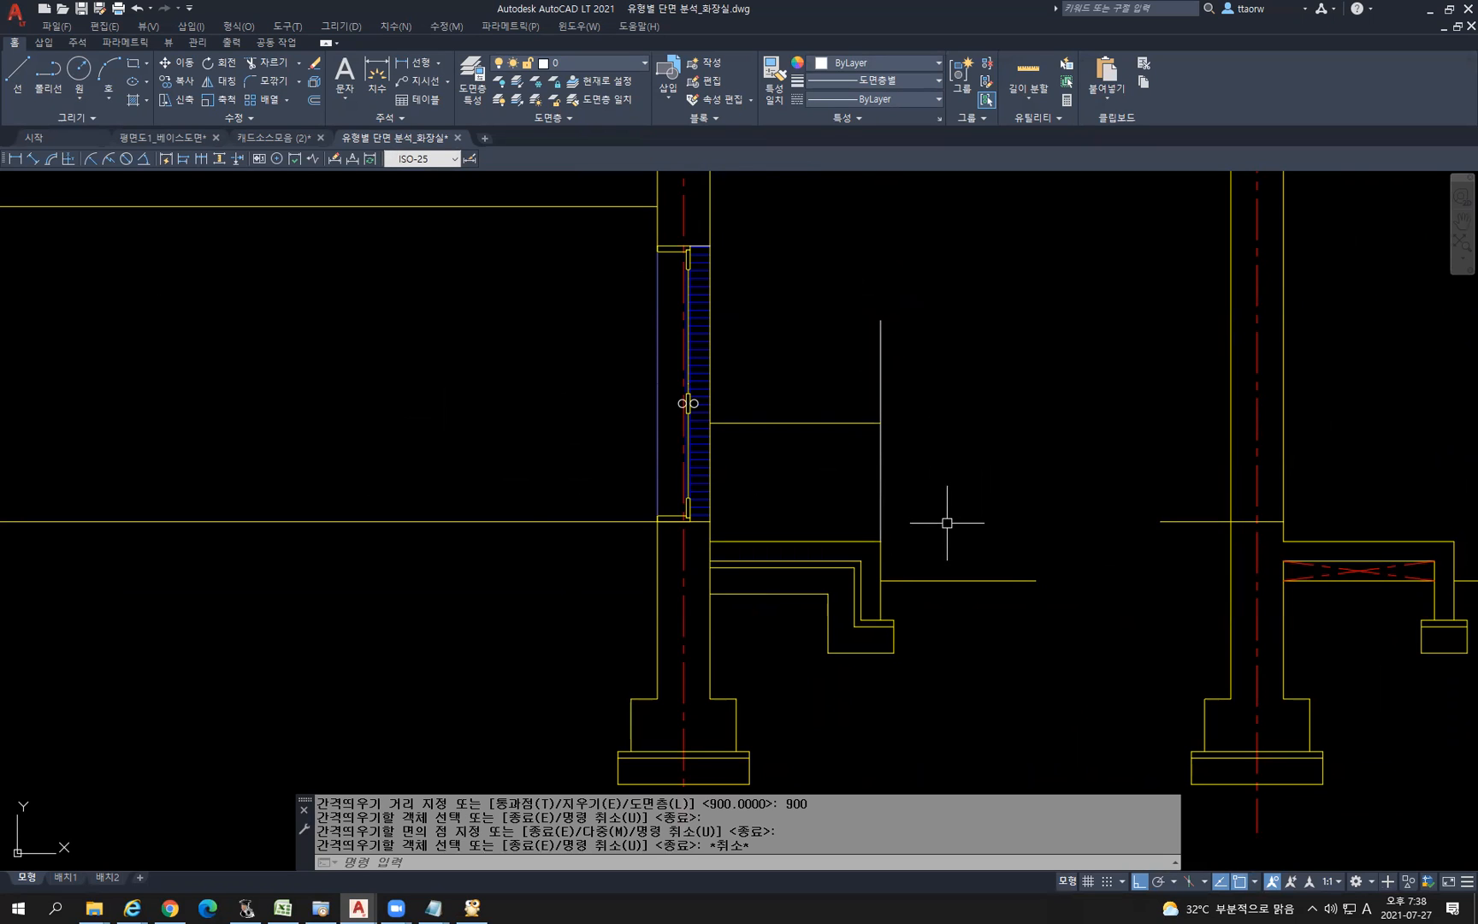
Offset the new vertical line 30 toward the door wall
type("o")
key("Return")
type("30")
key("Return")
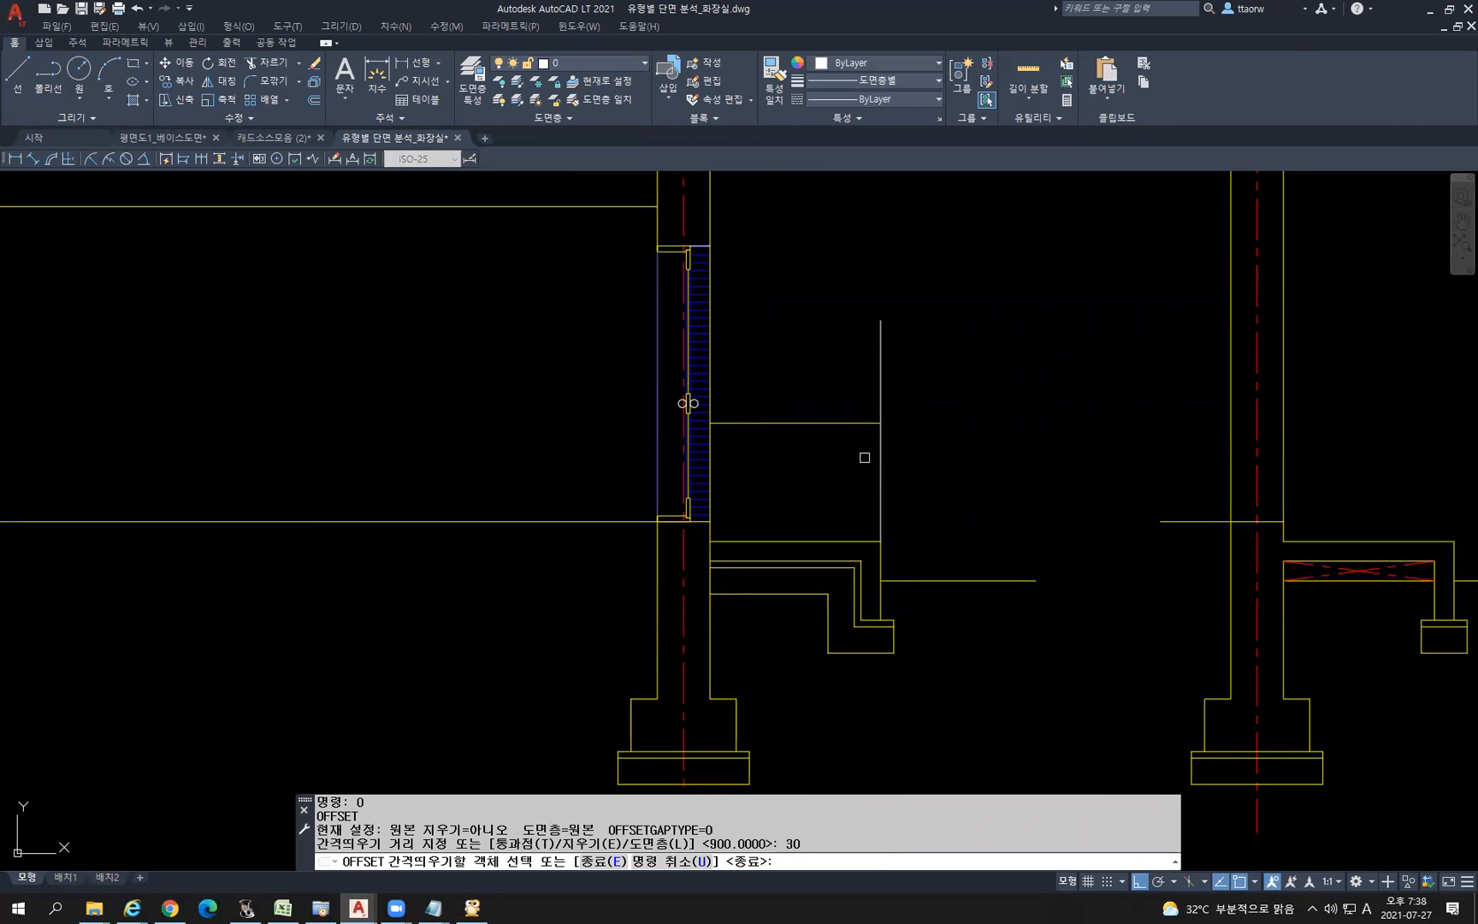
left_click(881, 460)
left_click(844, 462)
key("Escape")
Draw a circle with a radius of 25 in the empty space beside the two railing lines
scroll(886, 465, "up", 4)
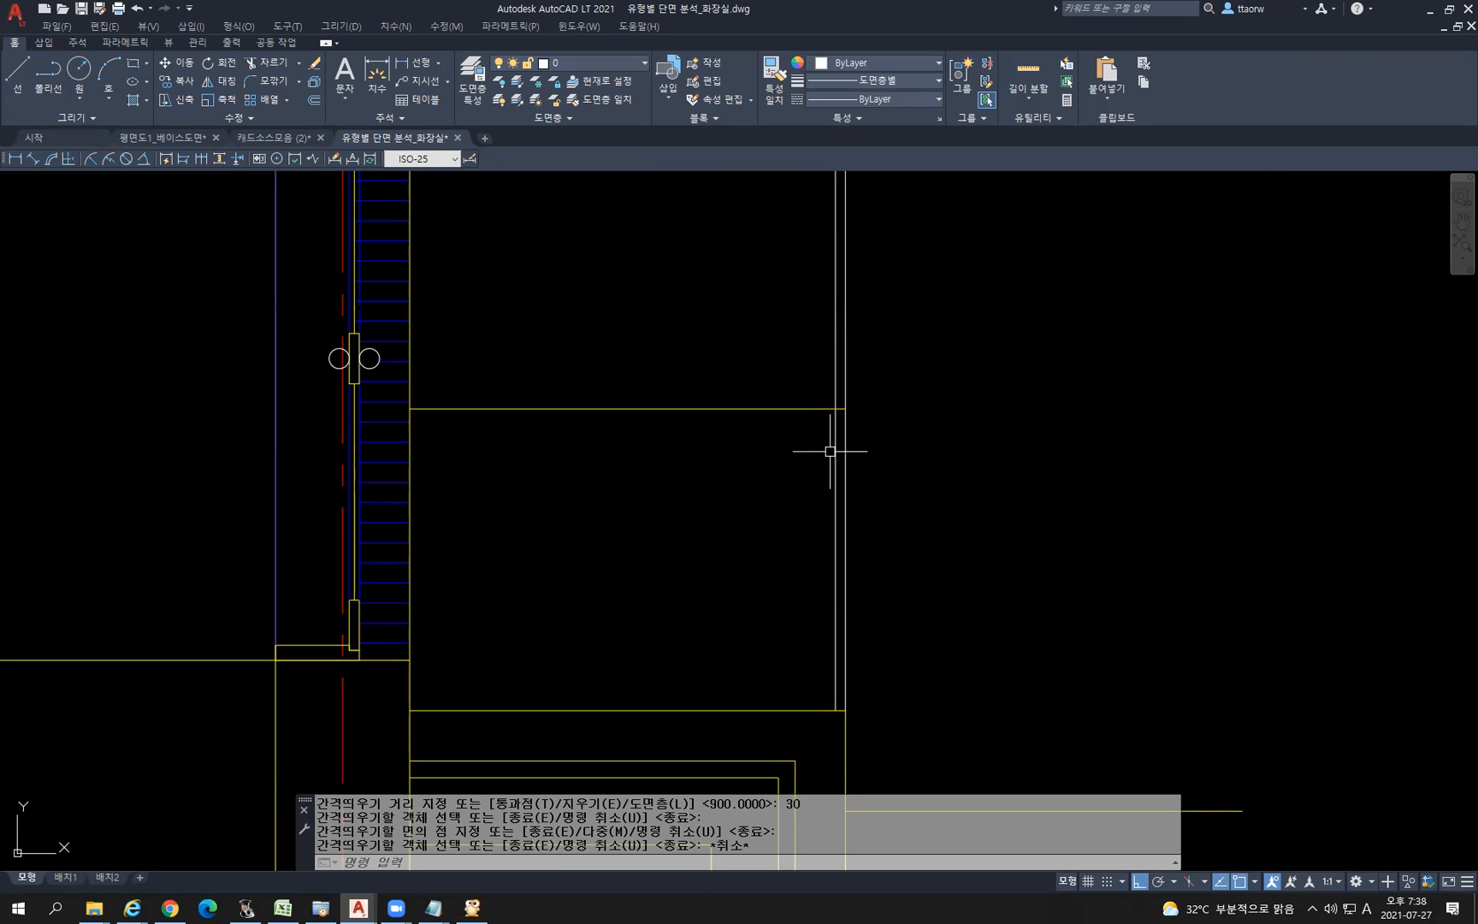
type("c")
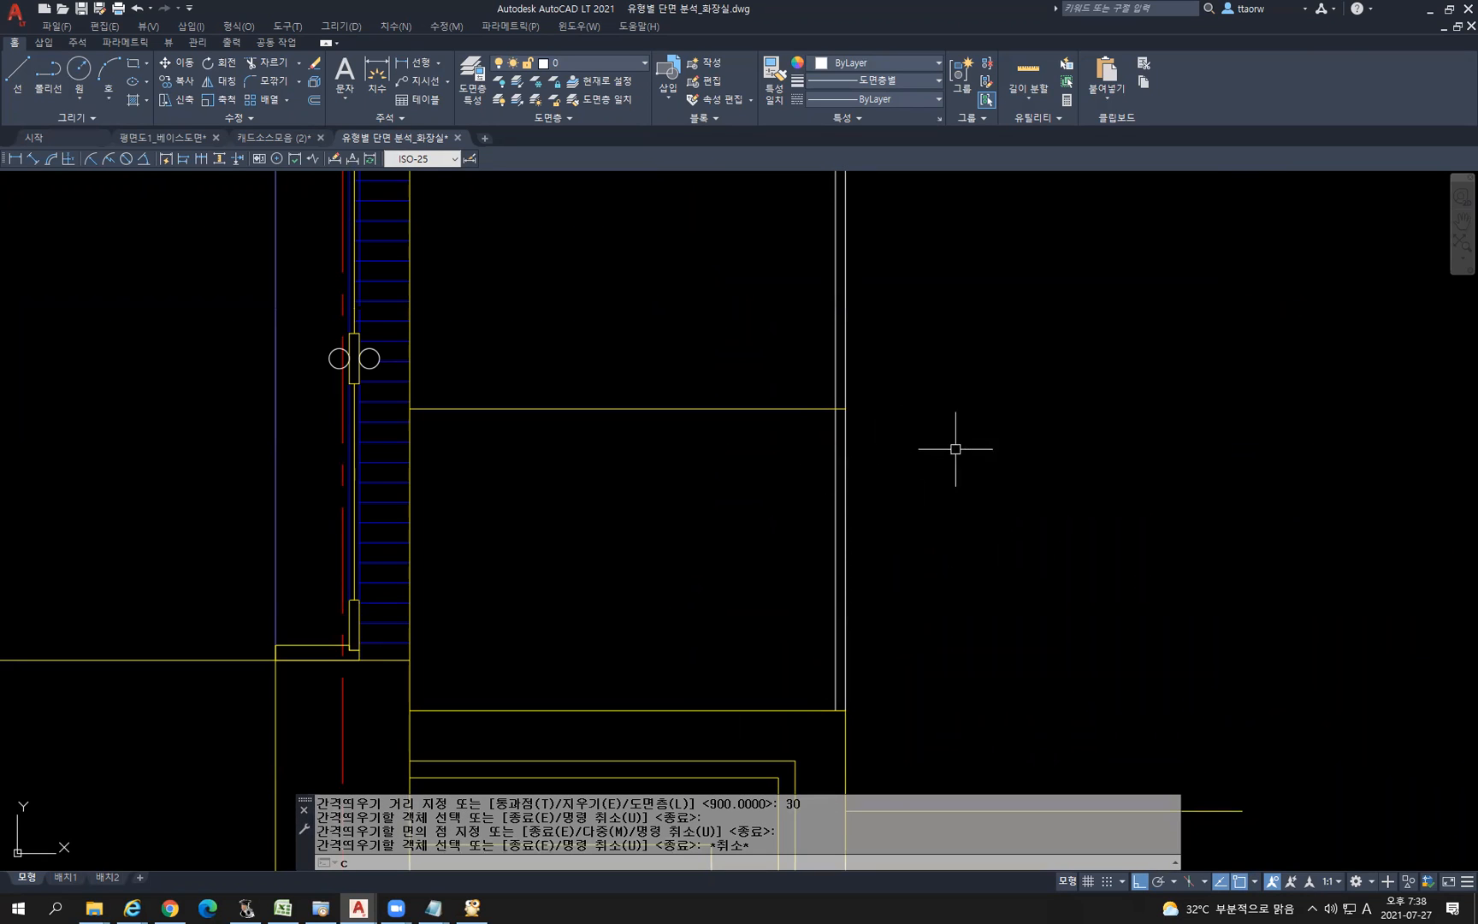
key("Escape")
key("Escape")
type("c")
key("Return")
left_click(921, 461)
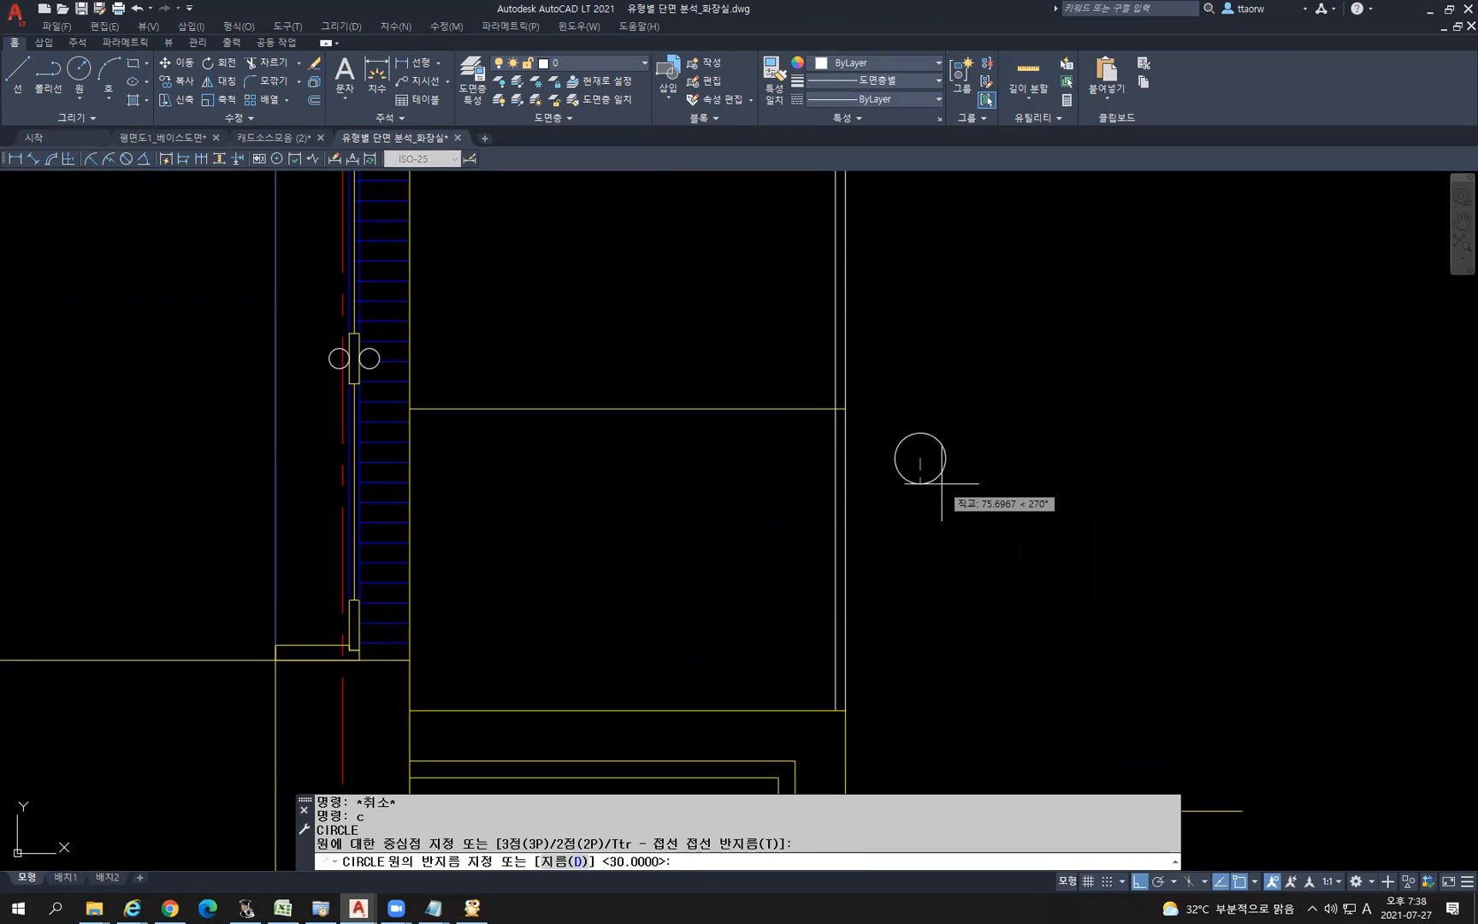
key("Return")
scroll(931, 480, "up", 4)
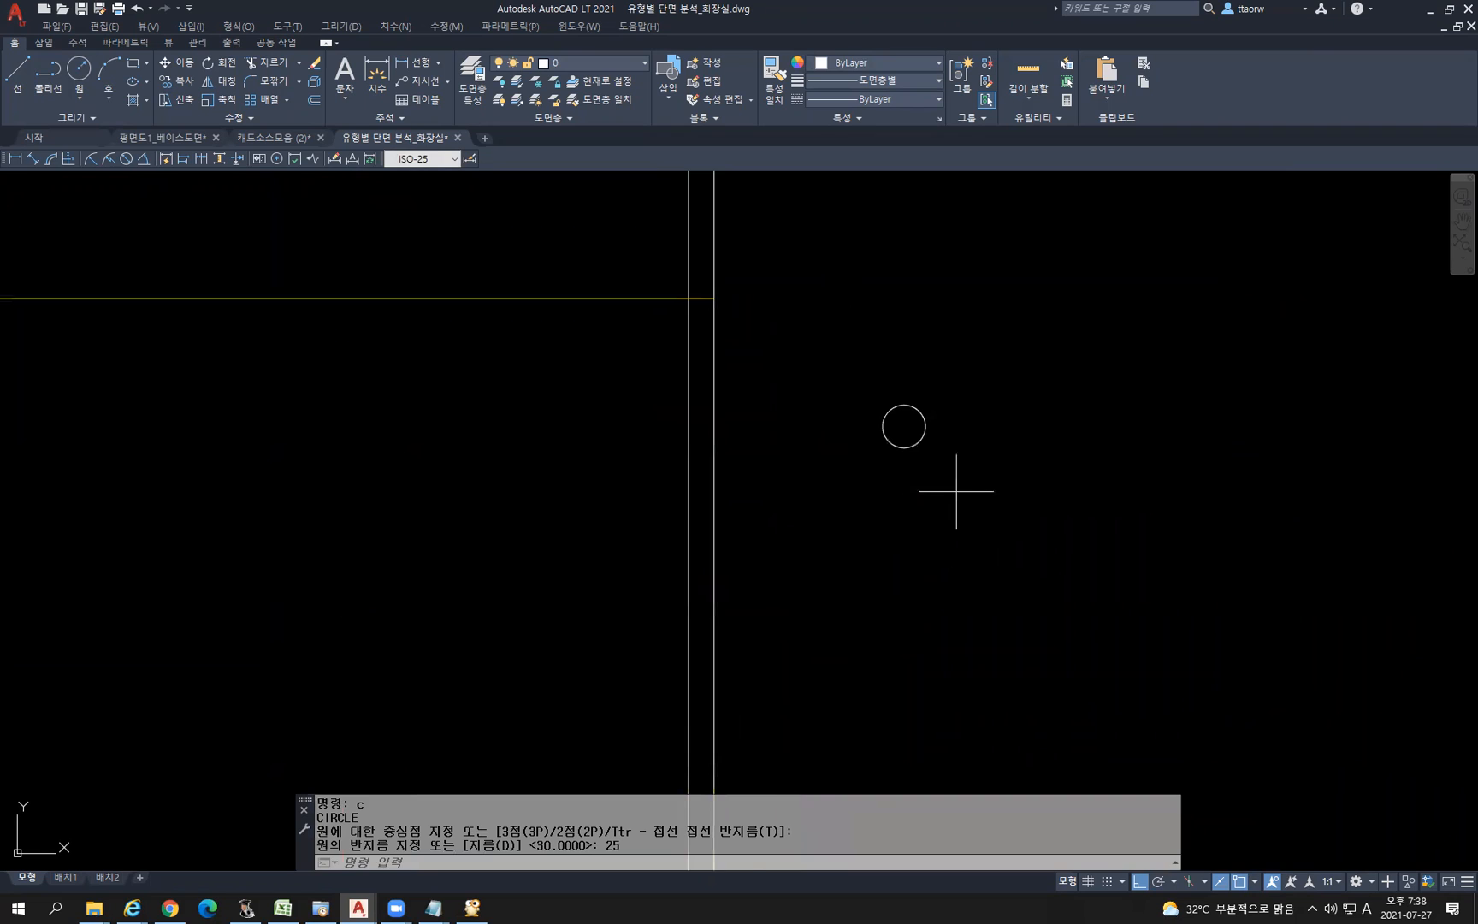
Move the circle so its lowest point sits on the horizontal guide line midway between the two railing lines
left_click(958, 491)
left_click(836, 360)
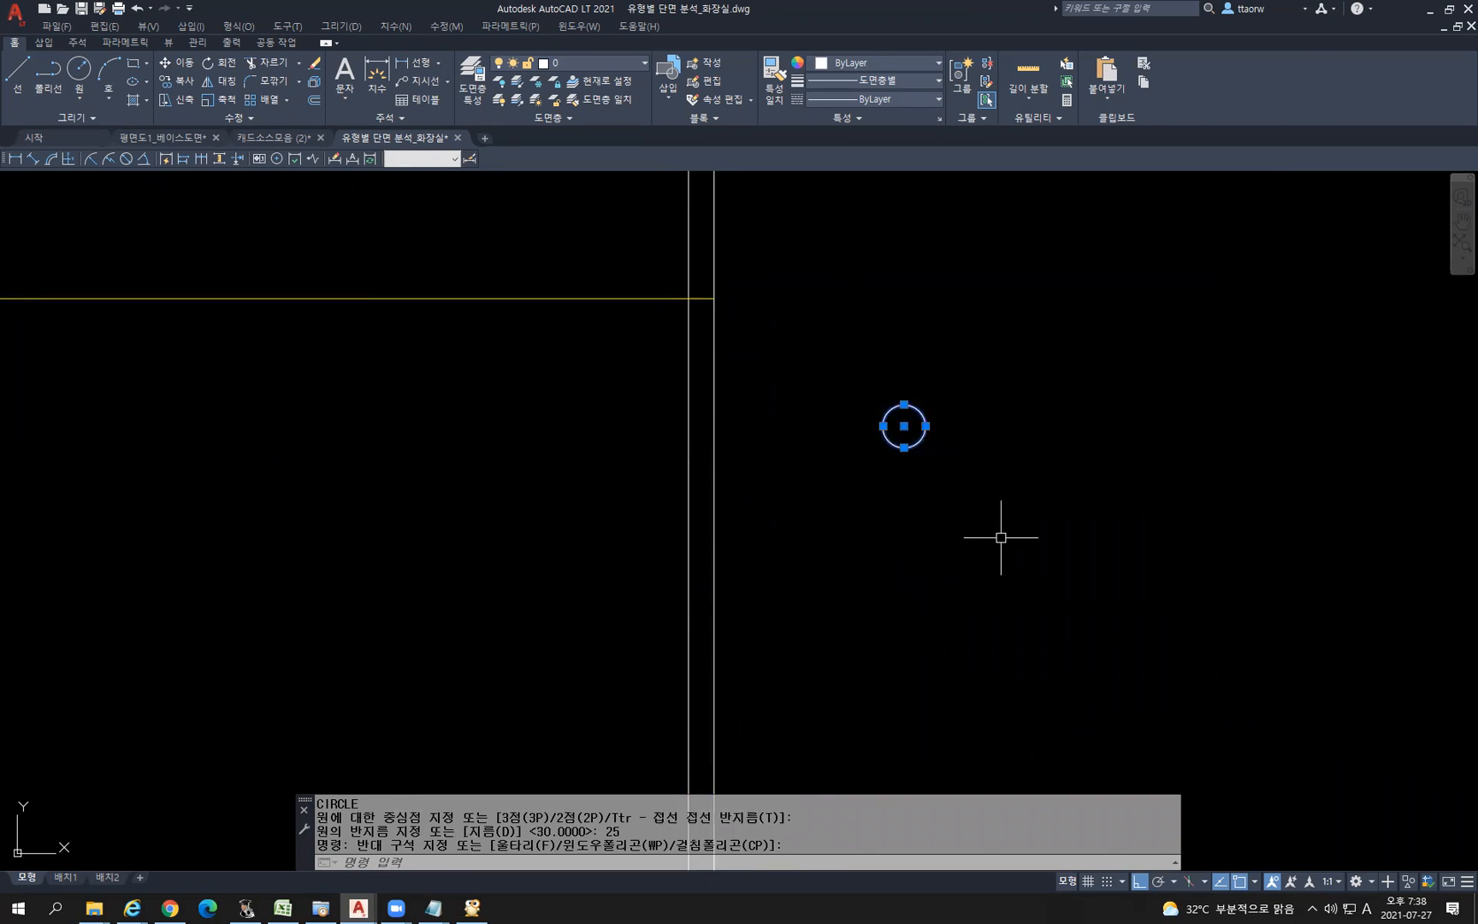
type("m")
key("Return")
left_click(904, 446)
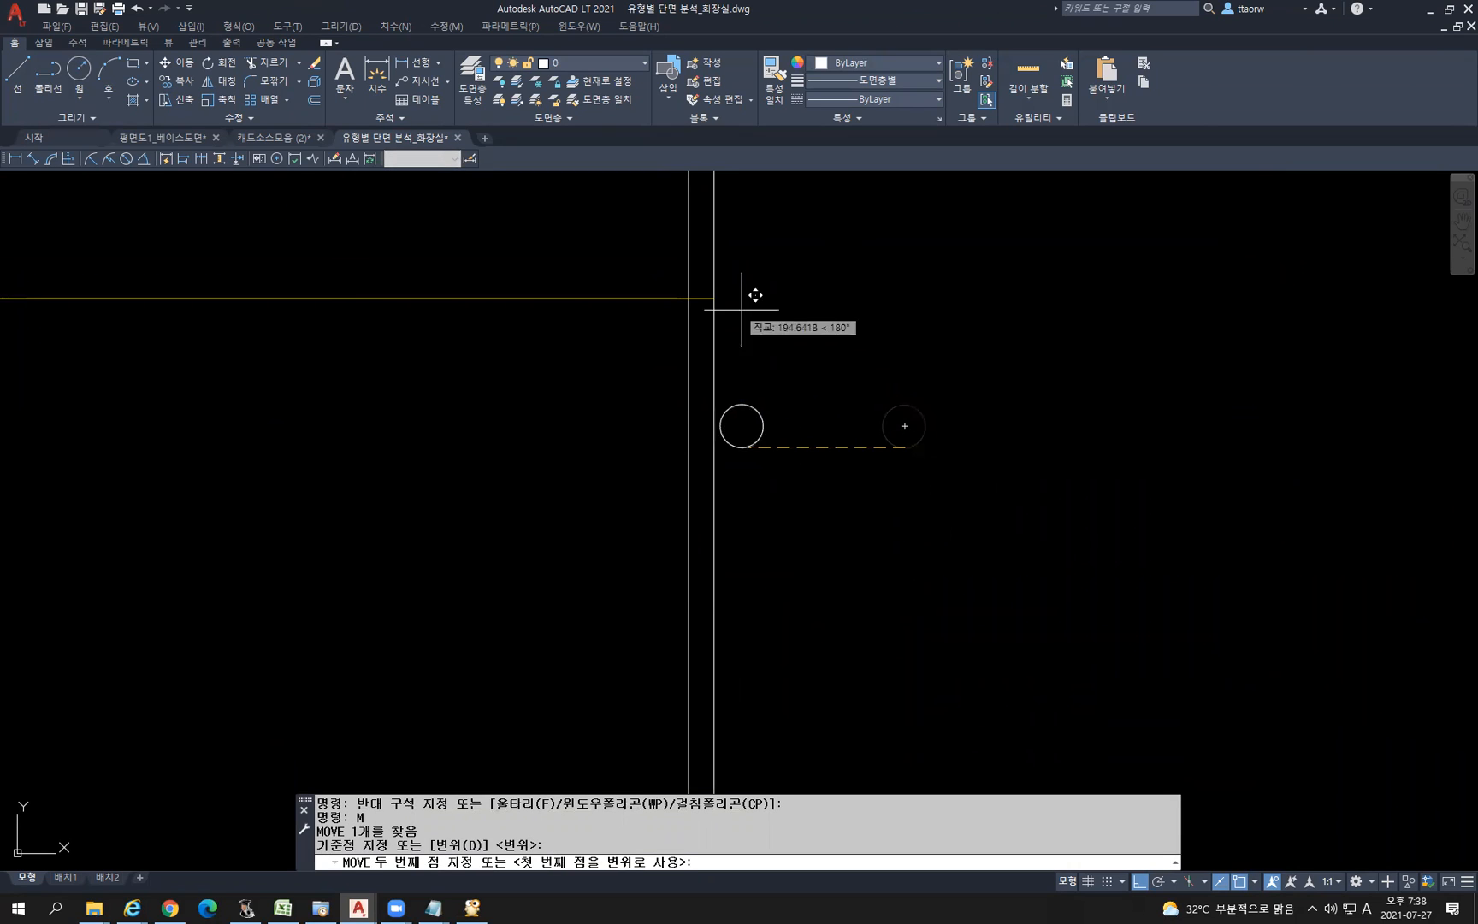
left_click(701, 298)
scroll(730, 420, "up", 3)
key("Escape")
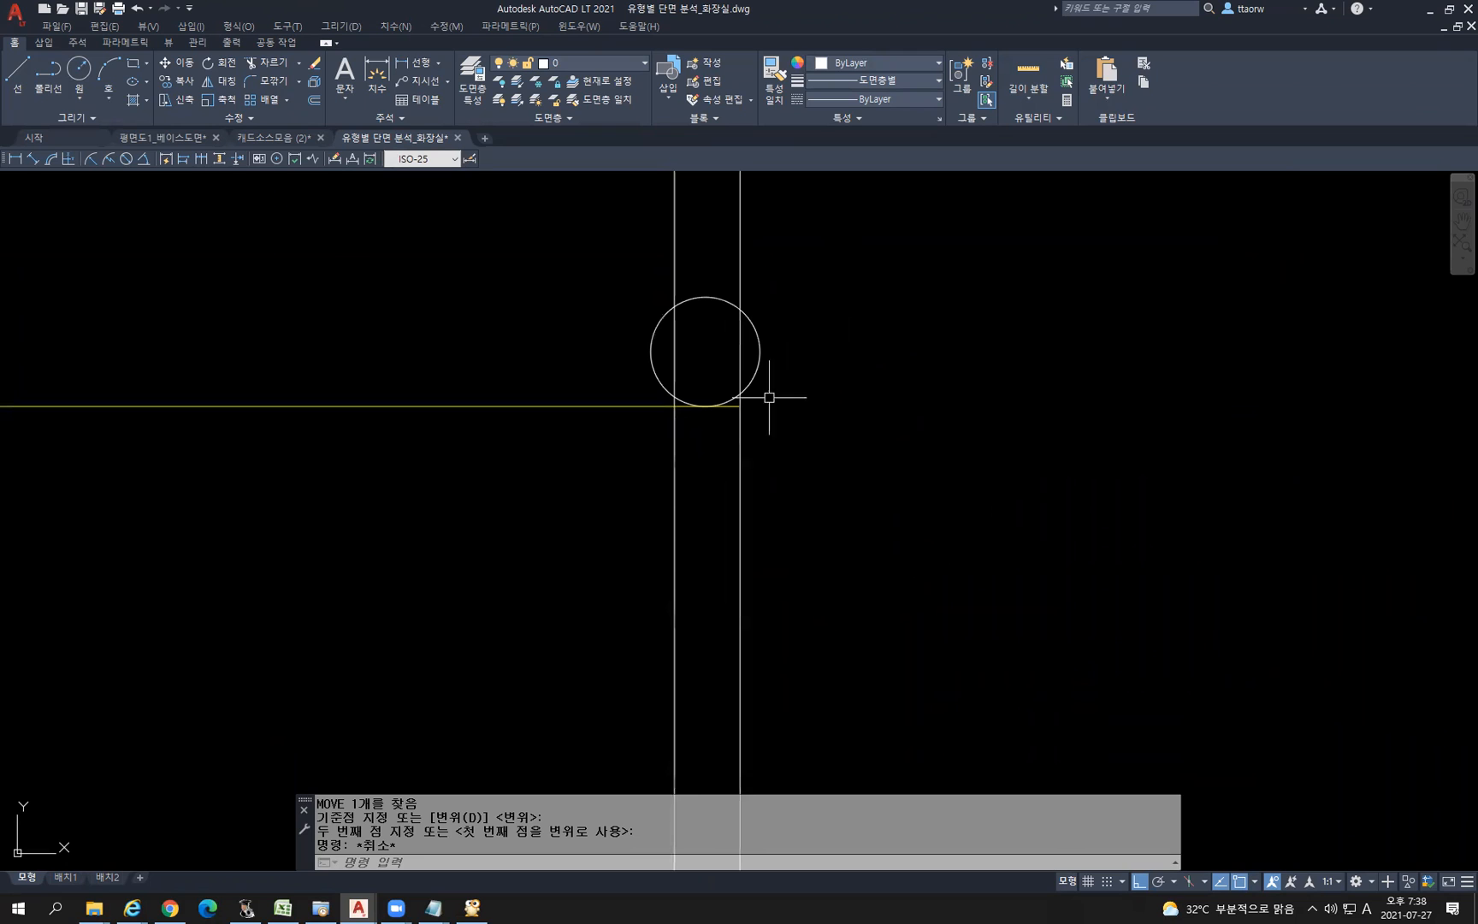
Trim the two vertical railing lines inside the circle, using the circle as the cutting edge
type("tr")
key("Return")
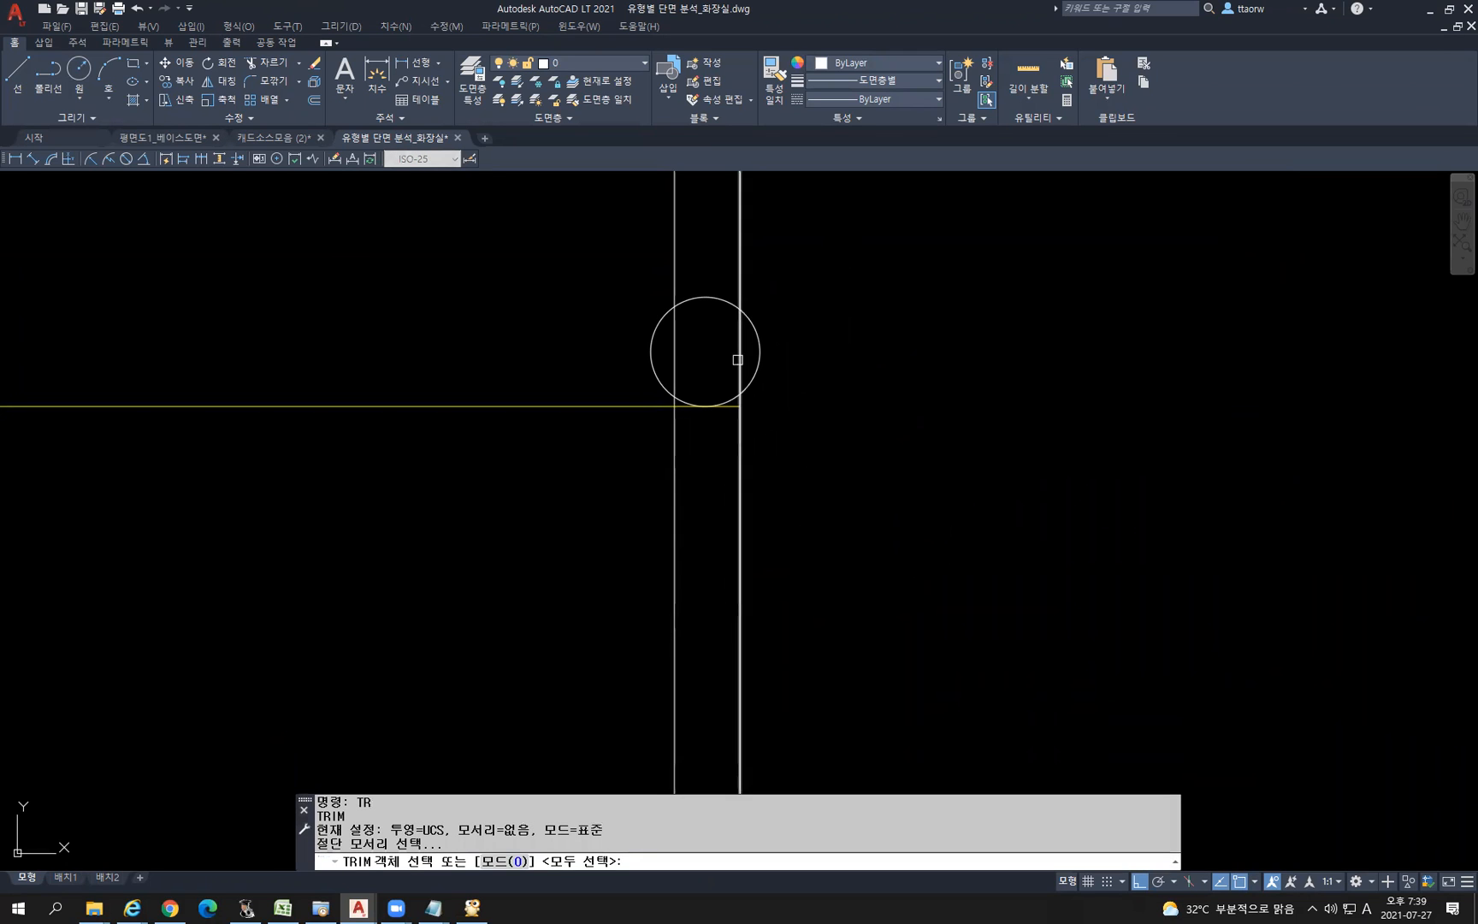
left_click(753, 345)
key("Return")
left_click(740, 350)
left_click(672, 335)
key("Return")
Erase the two leftover line pieces above the circle and the horizontal guide line
left_click(834, 242)
left_click(629, 238)
key("Delete")
left_click(594, 485)
left_click(521, 370)
key("Delete")
Match the railing lines and circle to the properties of the blue line at the wall's left face
scroll(548, 370, "down", 2)
scroll(728, 364, "down", 2)
scroll(669, 403, "down", 3)
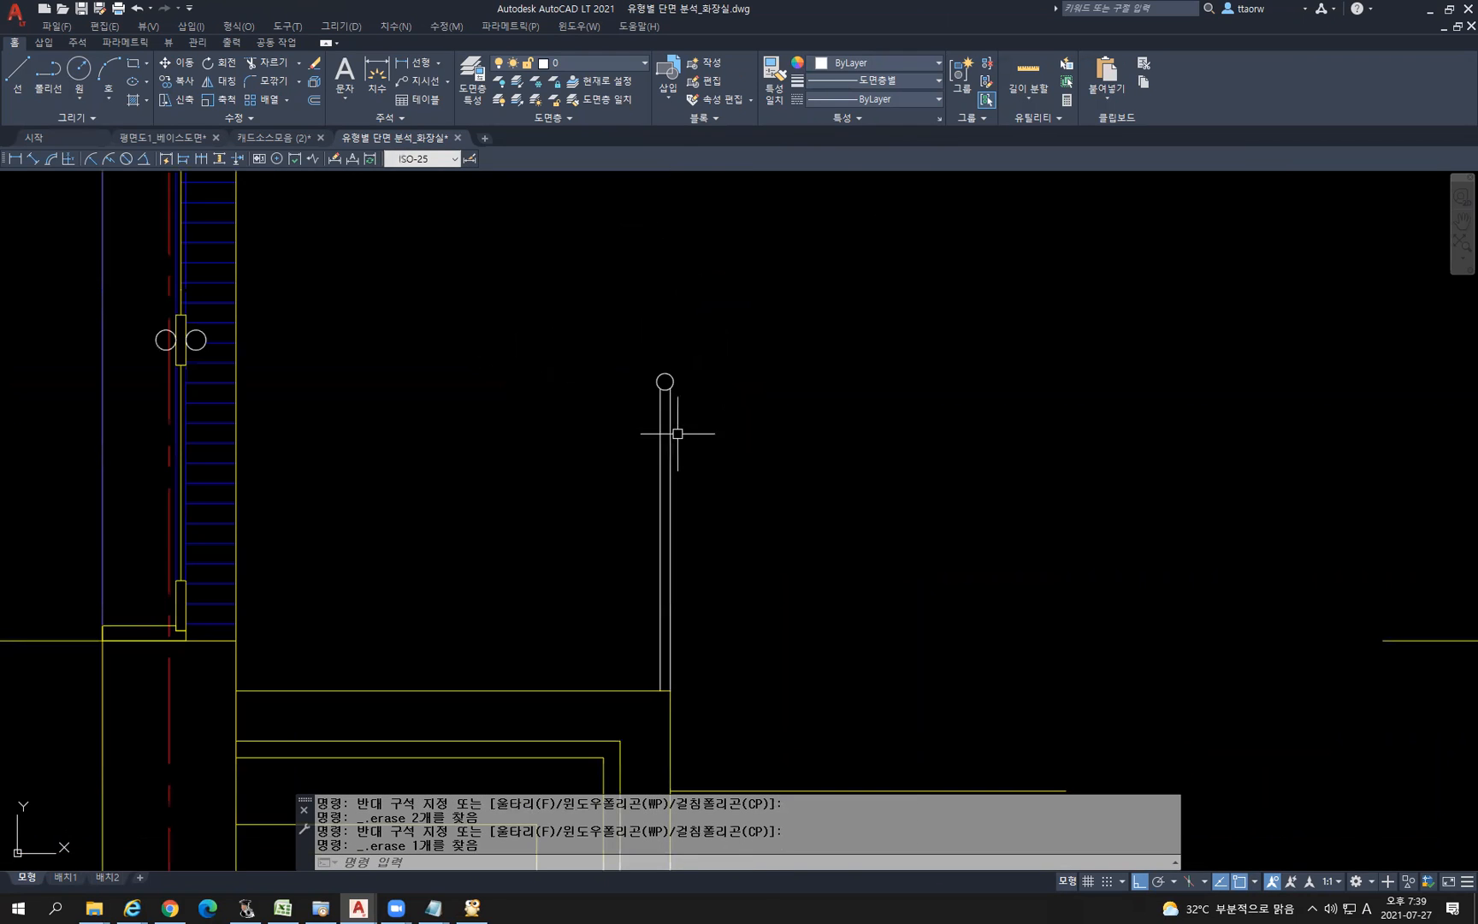
scroll(621, 595, "down", 2)
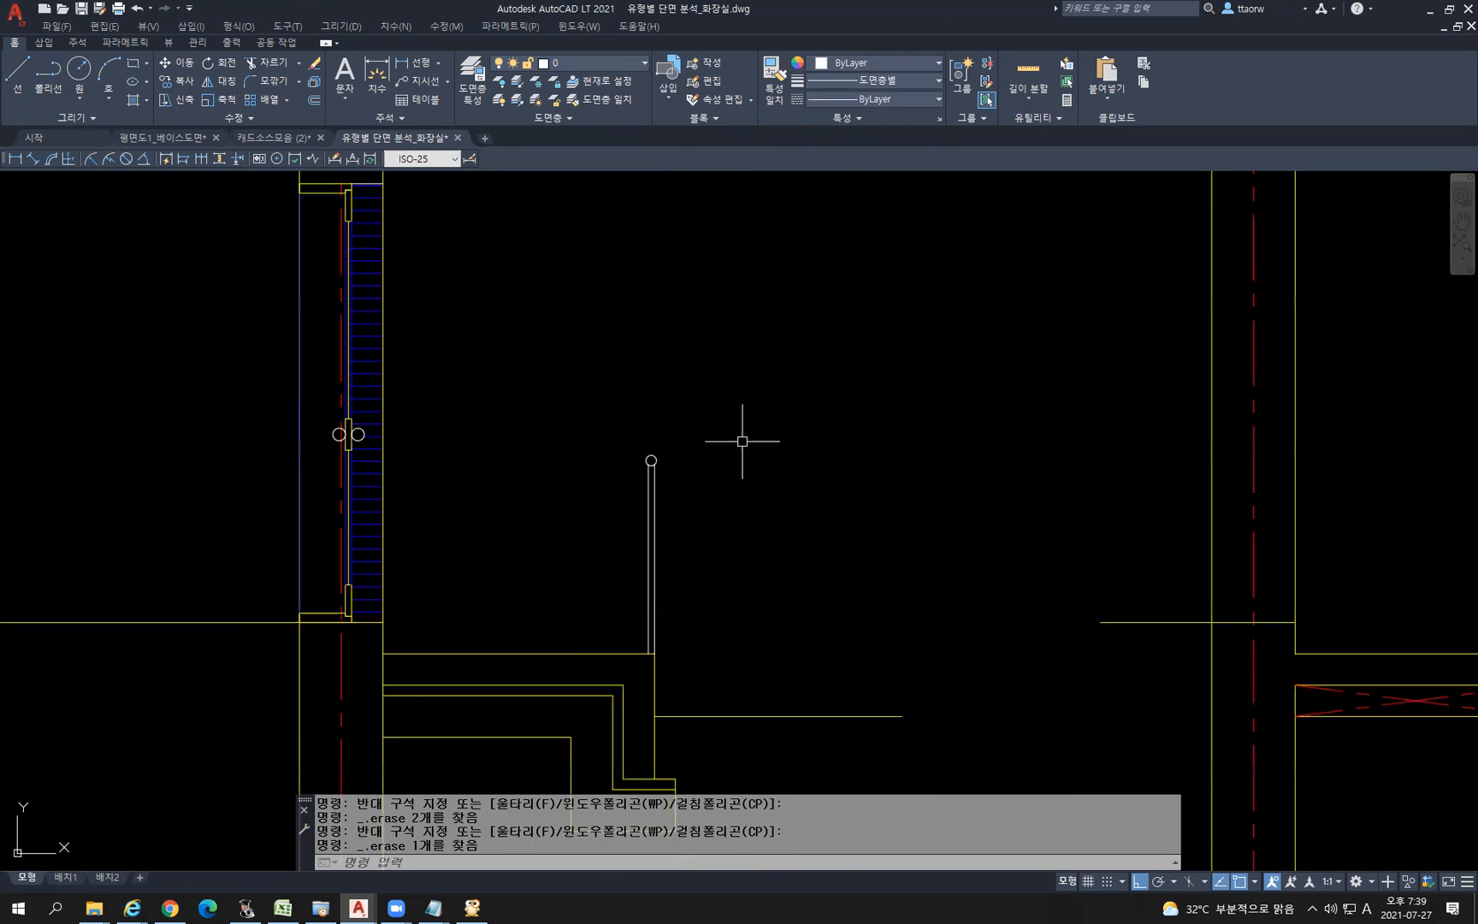
middle_click_drag(728, 600, 834, 479)
type("ma")
key("Return")
left_click(413, 321)
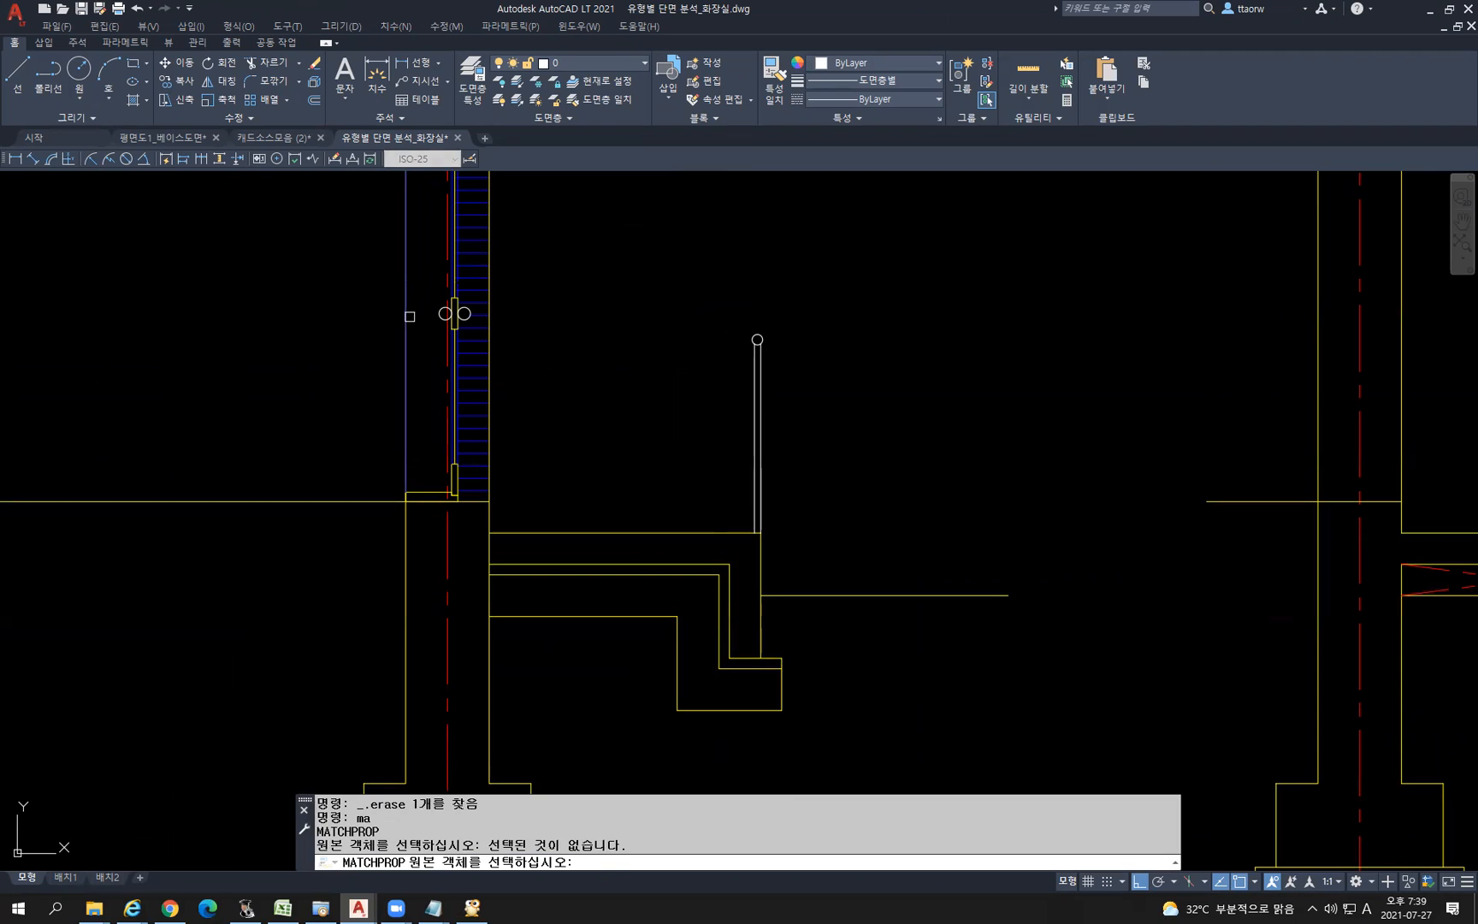
left_click(405, 318)
left_click(905, 371)
left_click(664, 257)
key("Return")
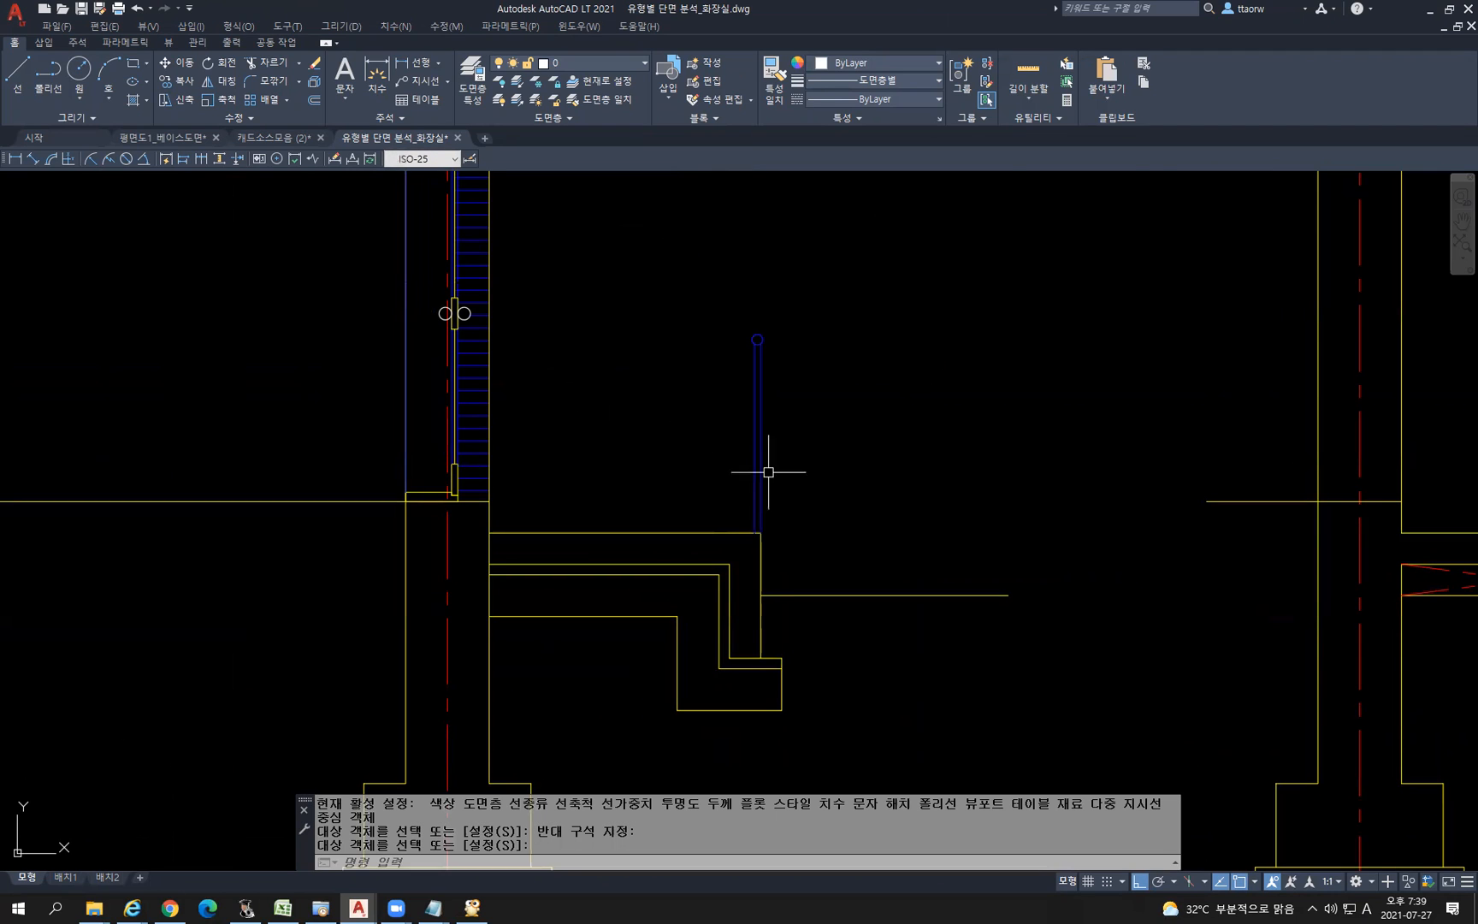
Copy the whole section with door, slab and railing horizontally to the free space right of the plain wall section
scroll(769, 469, "down", 4)
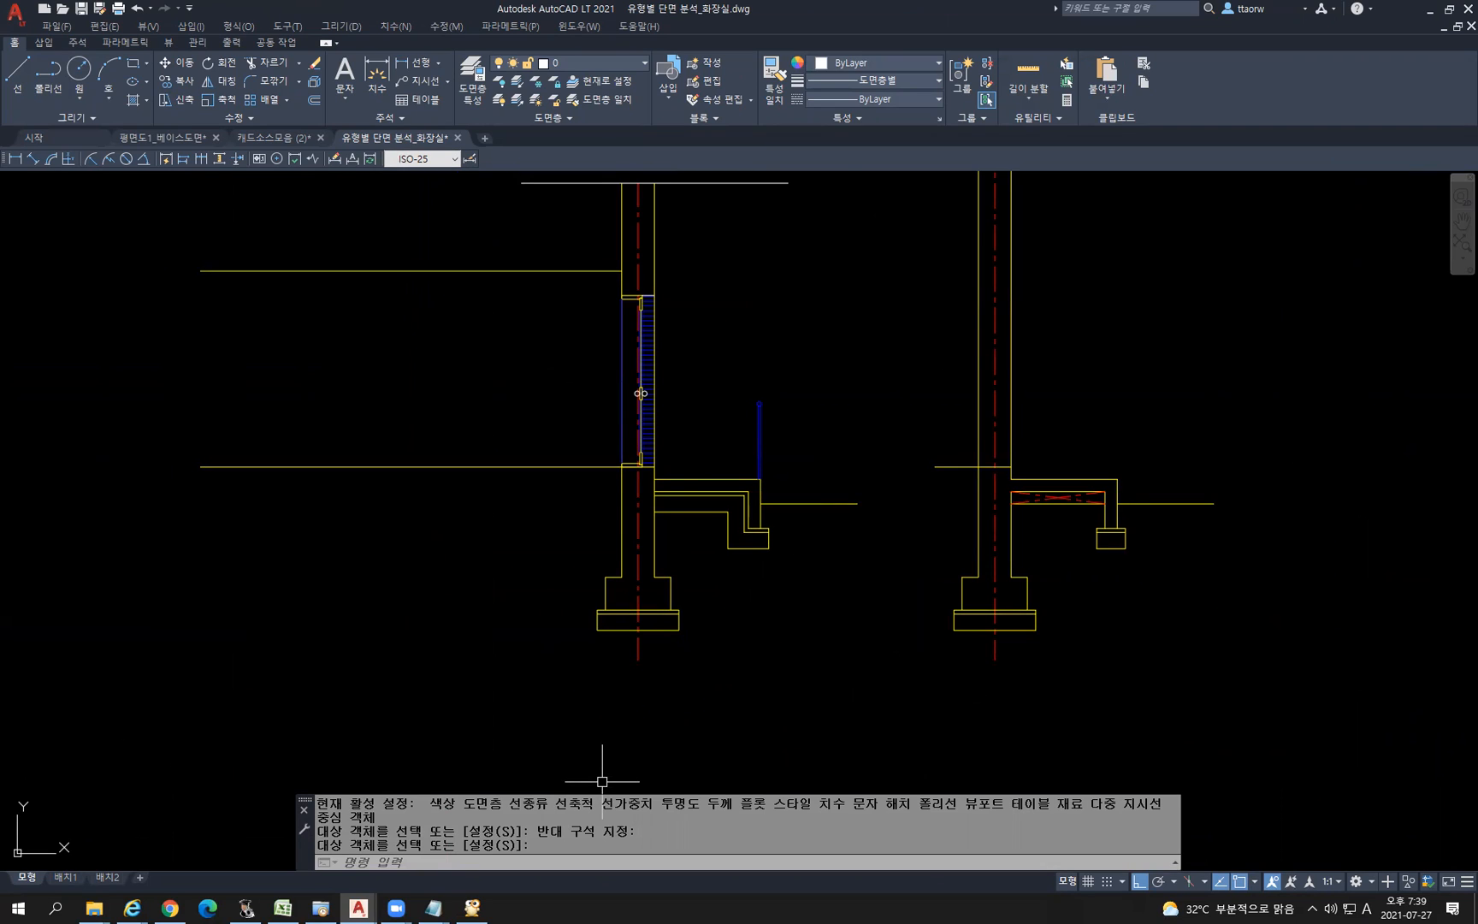
left_click(828, 676)
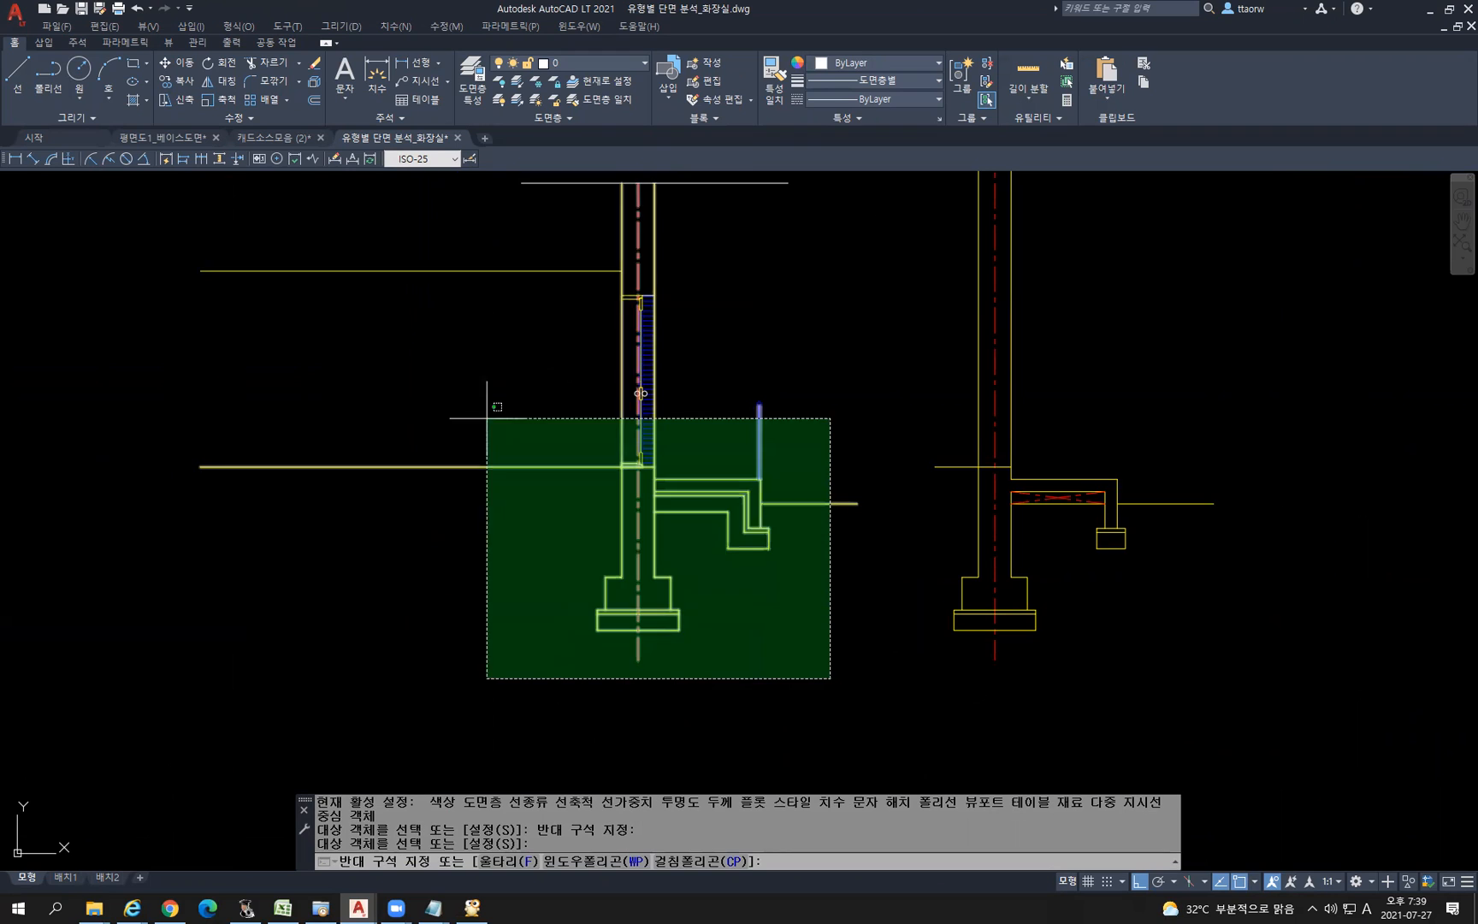
left_click(451, 181)
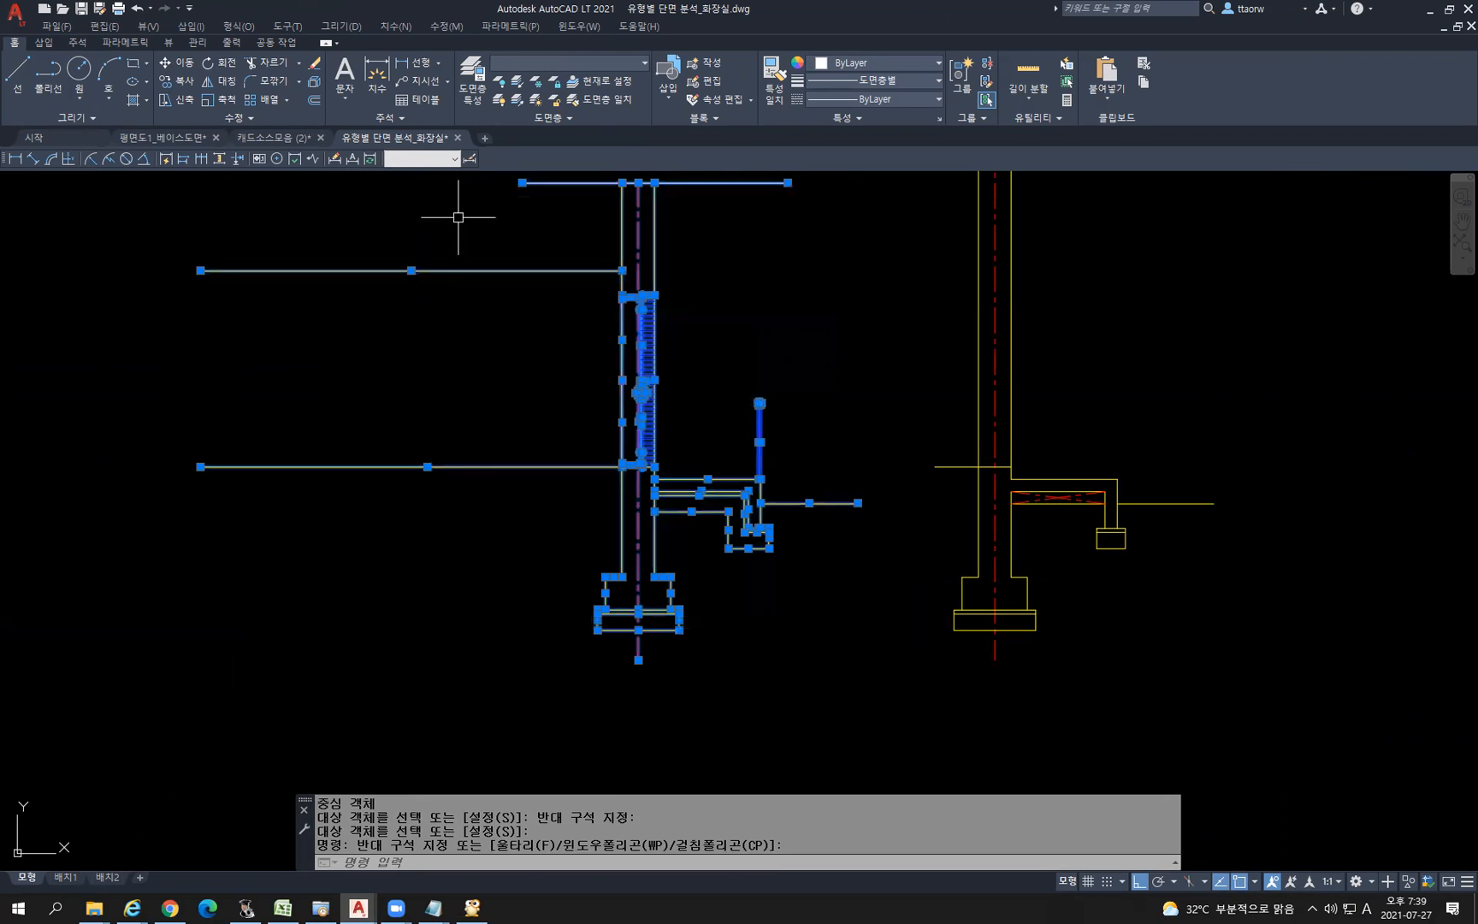
type("co")
key("Return")
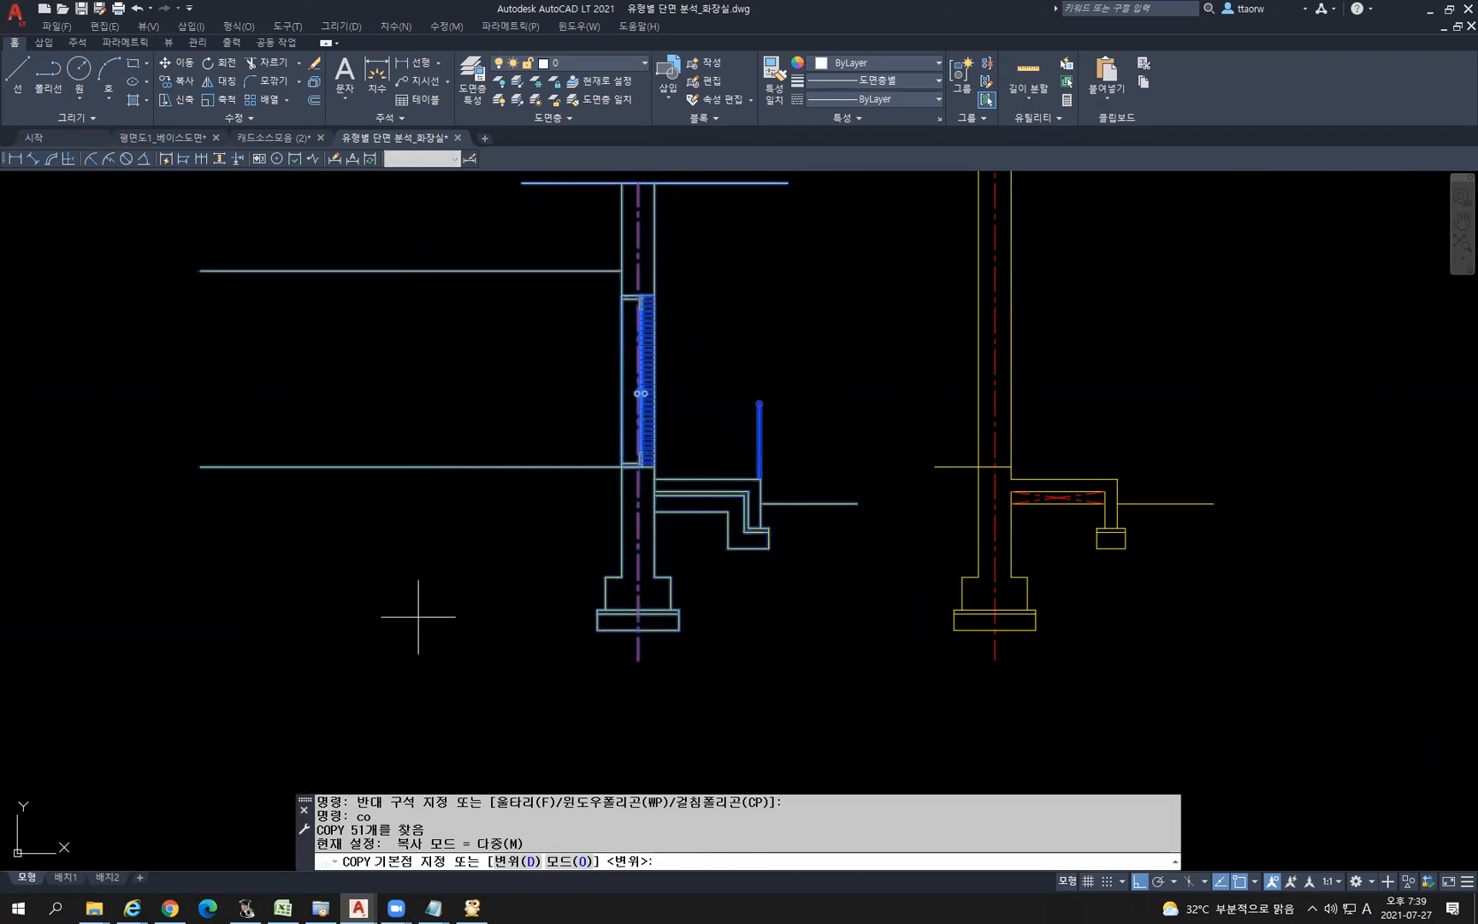
left_click(414, 613)
scroll(782, 594, "down", 3)
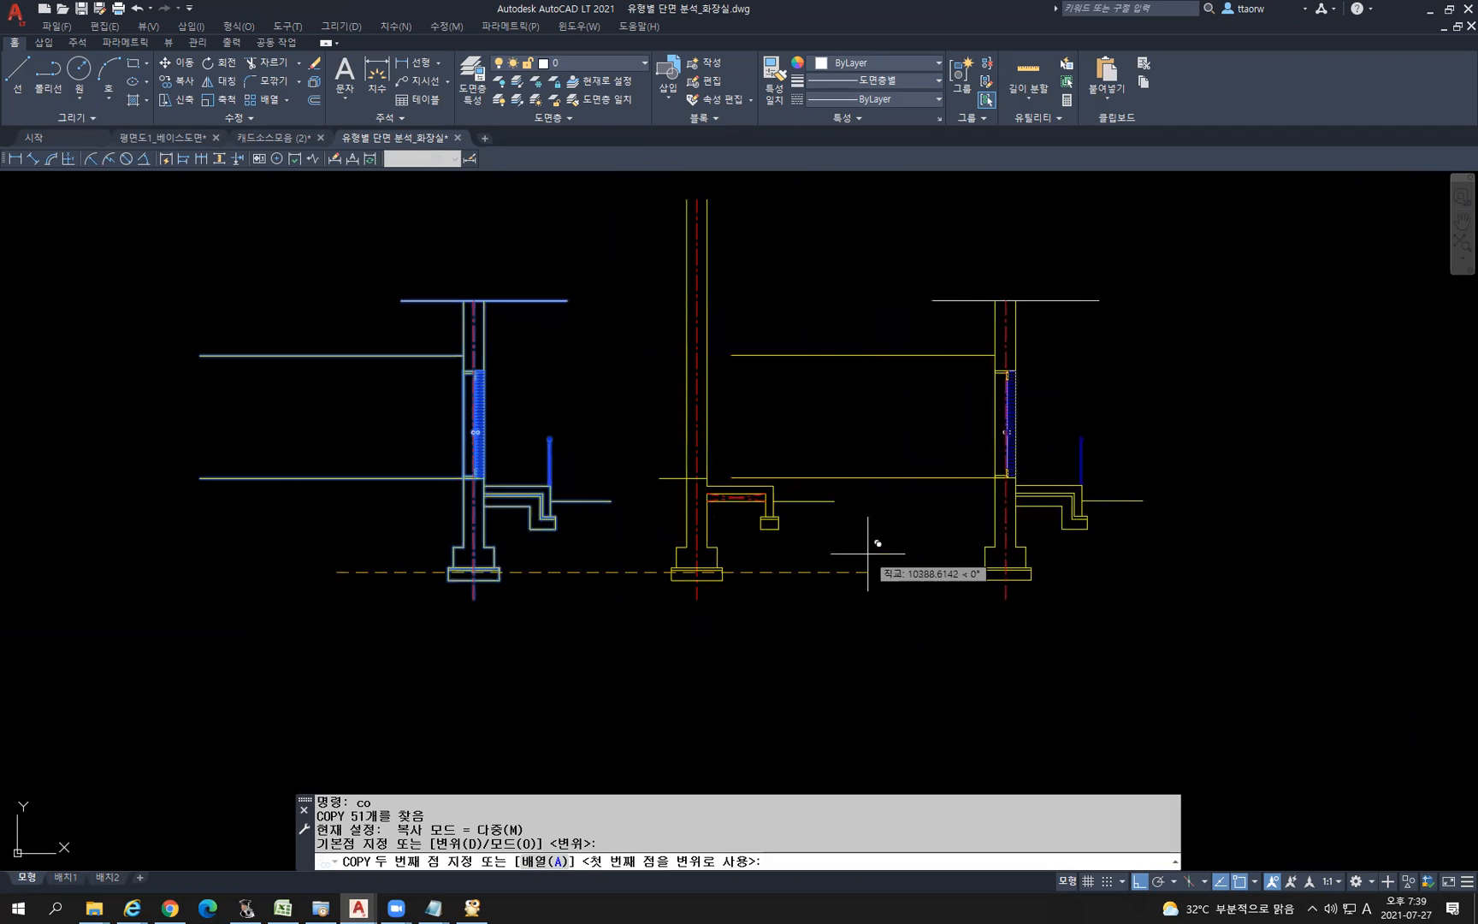
left_click(988, 539)
key("Return")
middle_click_drag(1151, 545, 818, 614)
scroll(779, 539, "up", 2)
key("Escape")
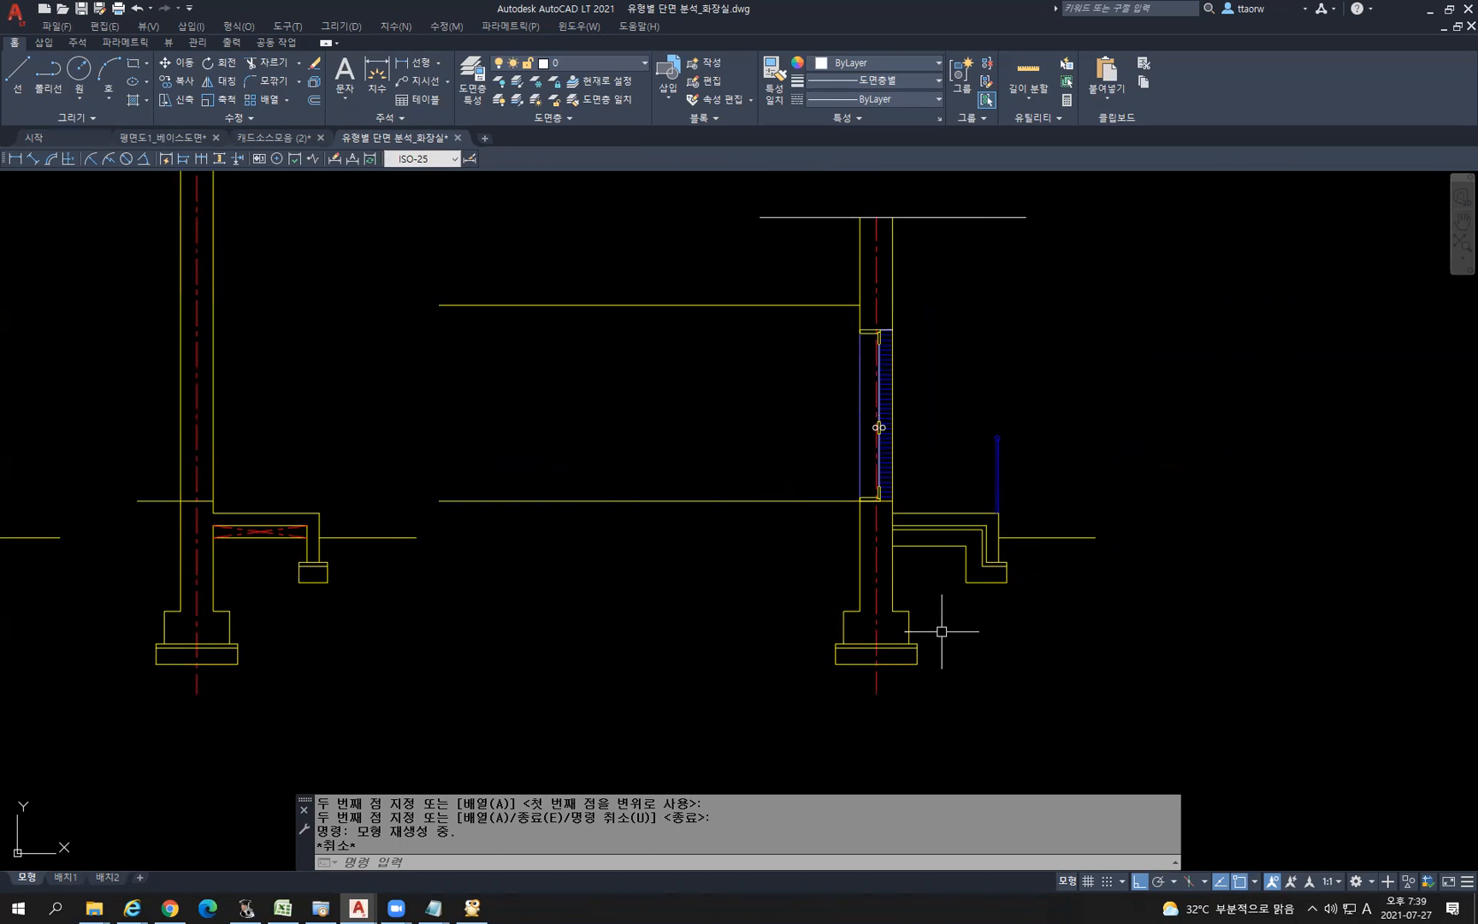
Switch to the image viewer to check the floor plan in 주방.jpg, and return to the AutoCAD drawing
left_click(472, 908)
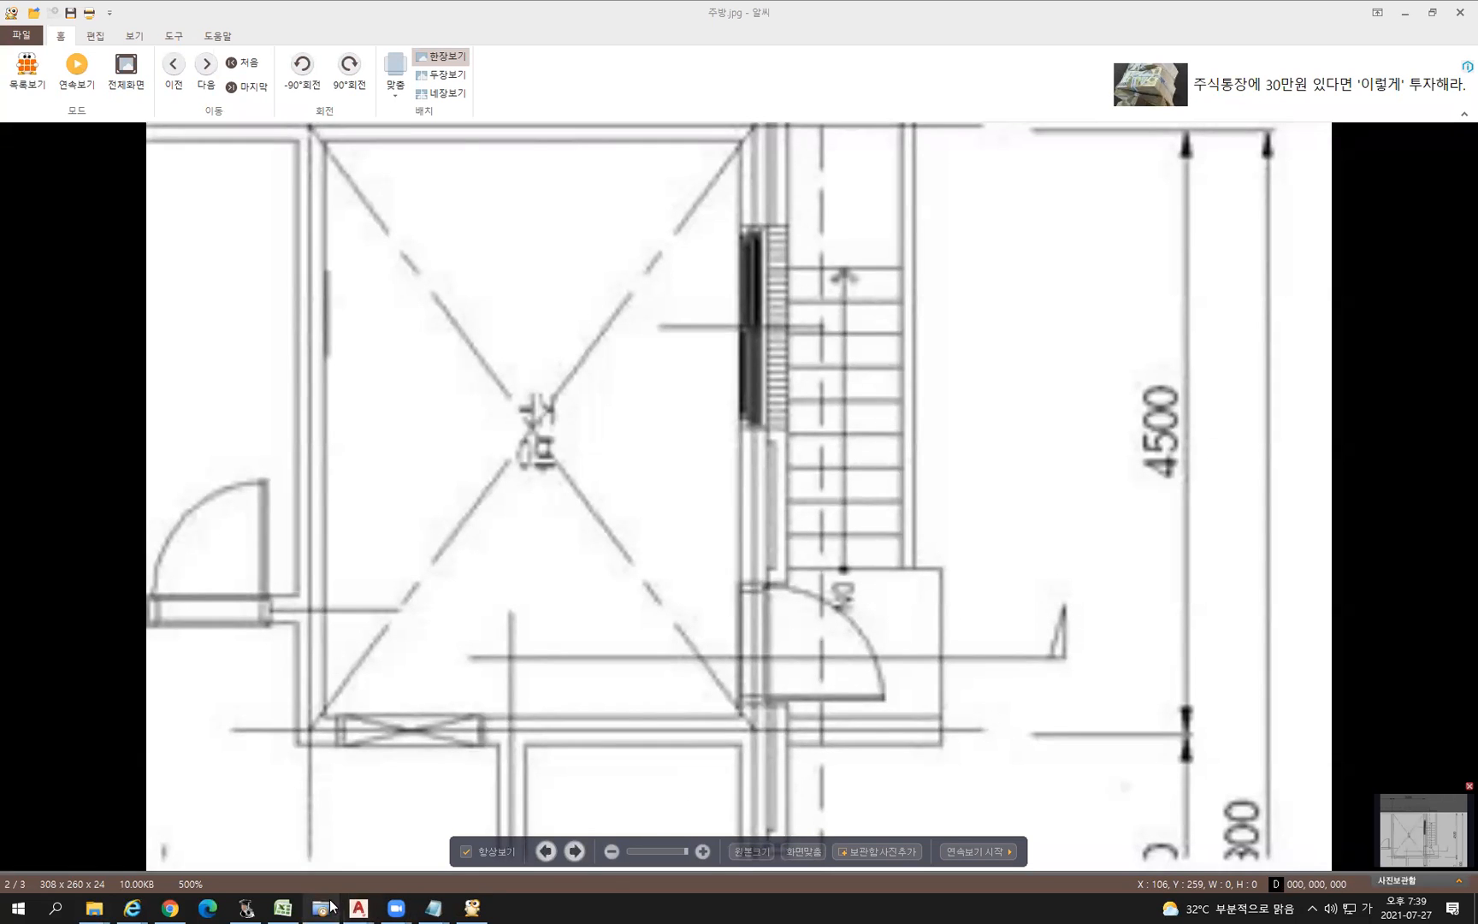
mouse_move(358, 907)
left_click(490, 830)
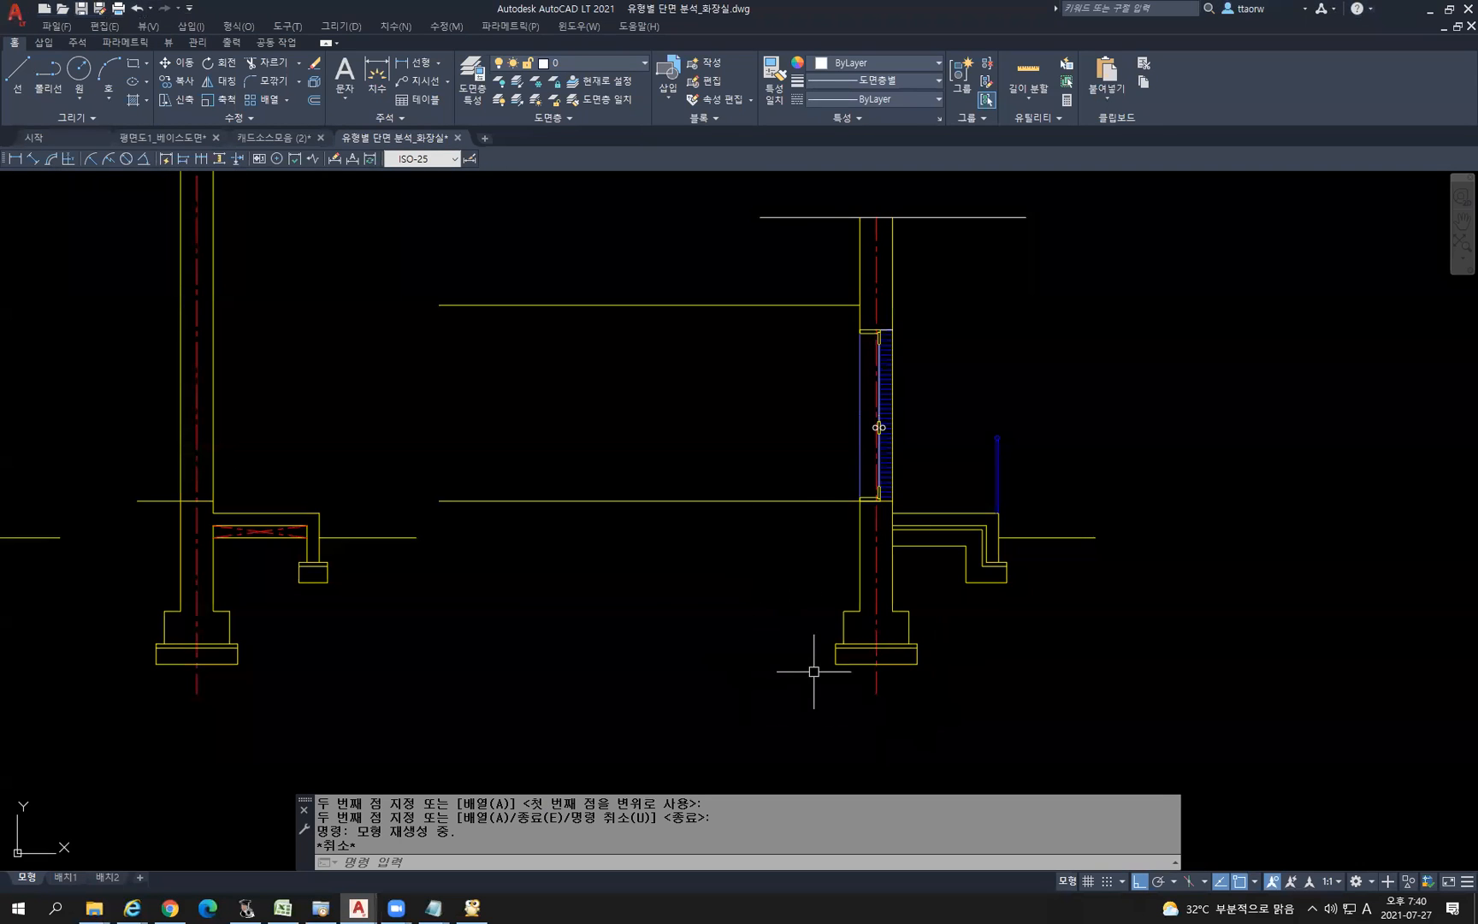
Examine the original section, the plain wall section and the new copy alongside the finished drawing nearby
scroll(764, 607, "down", 1)
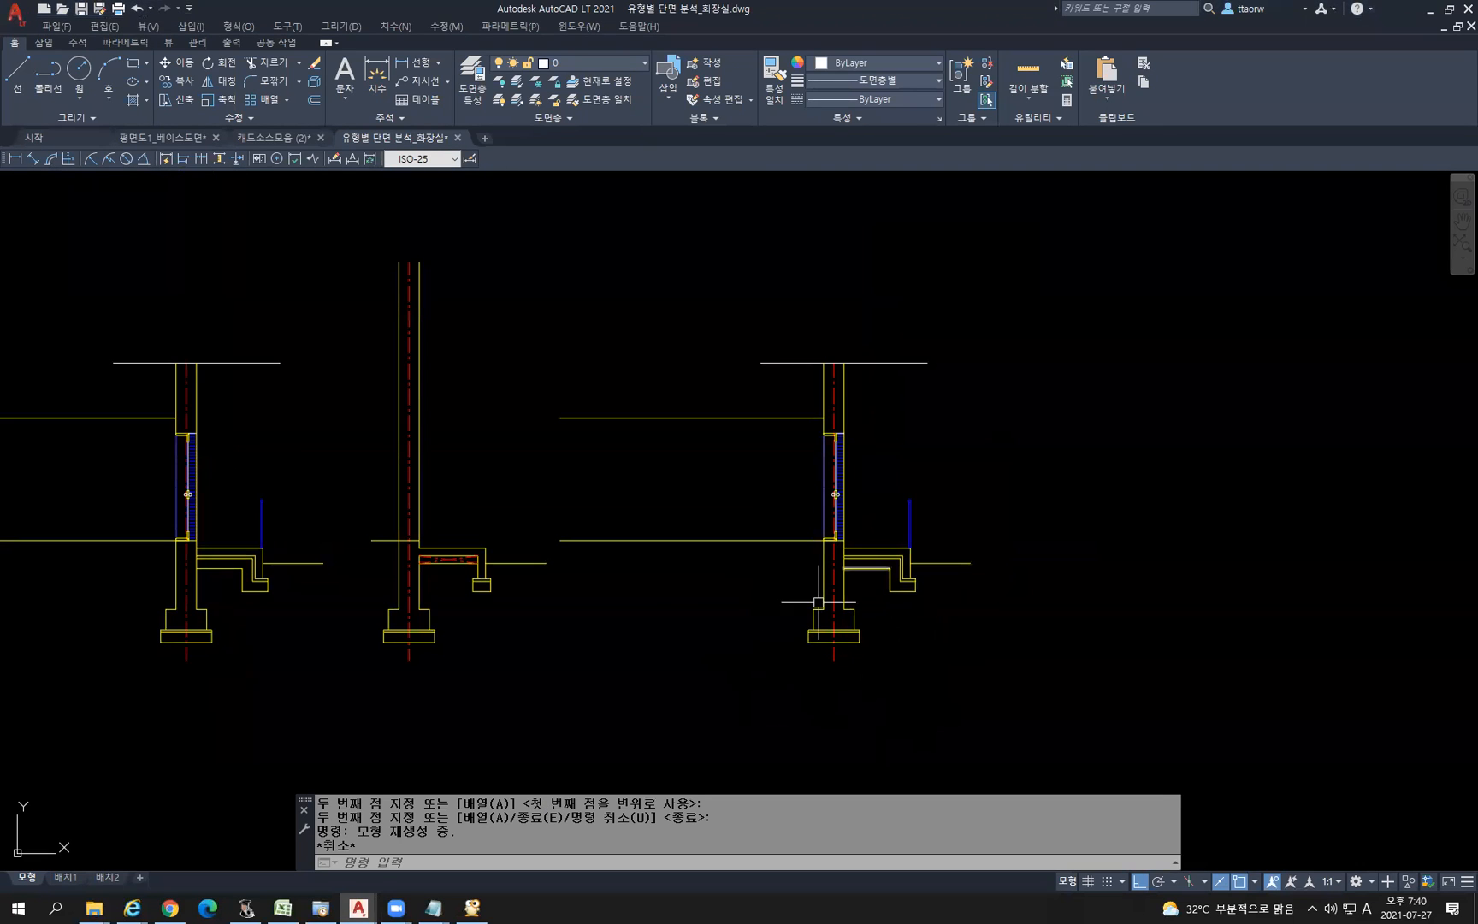
scroll(853, 652, "up", 1)
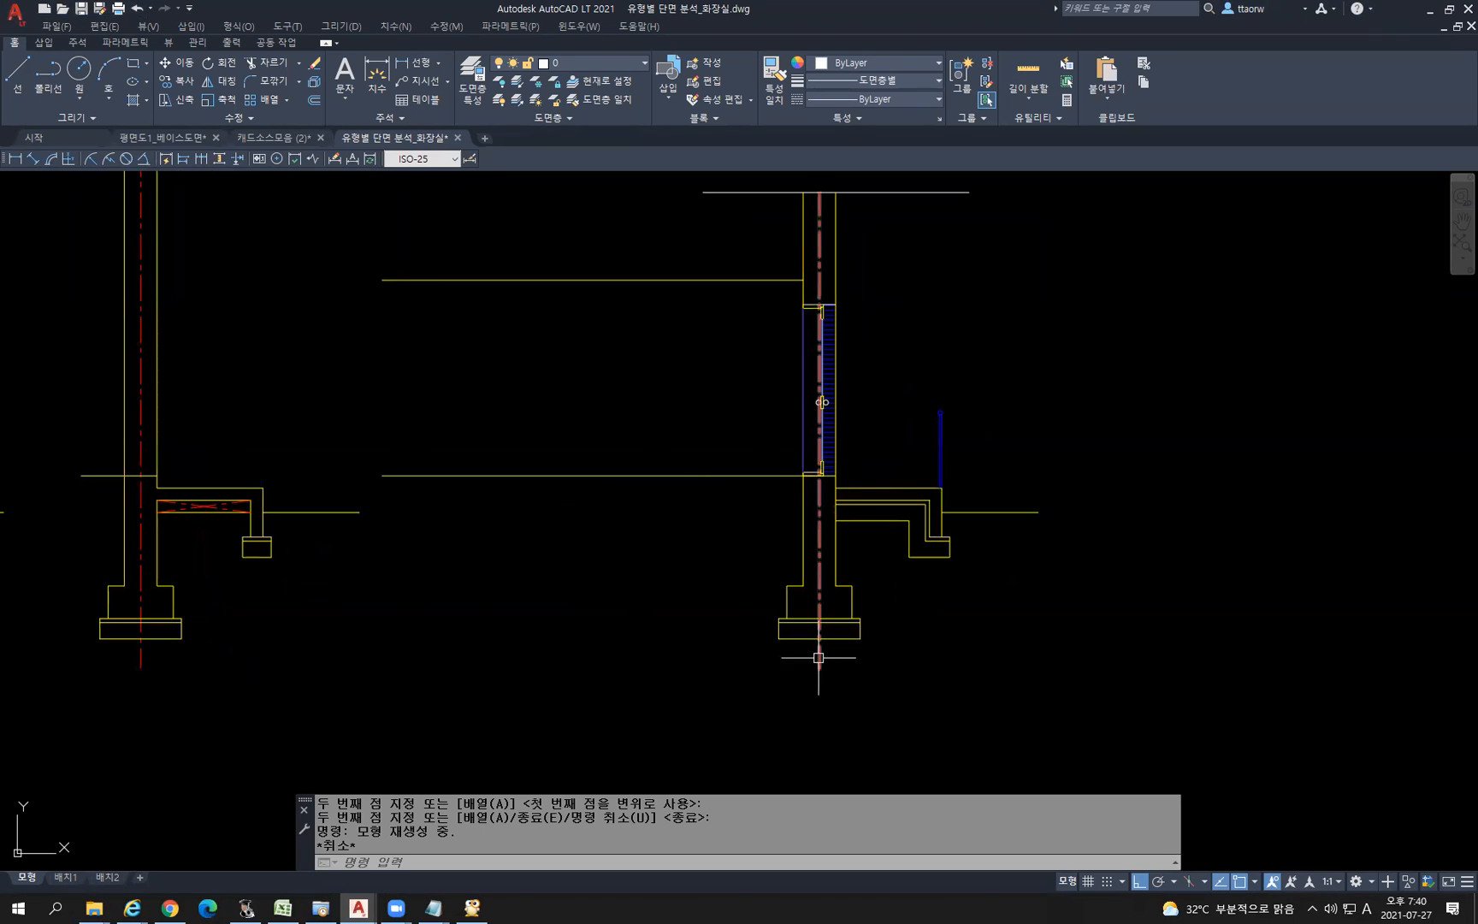
scroll(647, 554, "down", 1)
middle_click_drag(647, 554, 672, 574)
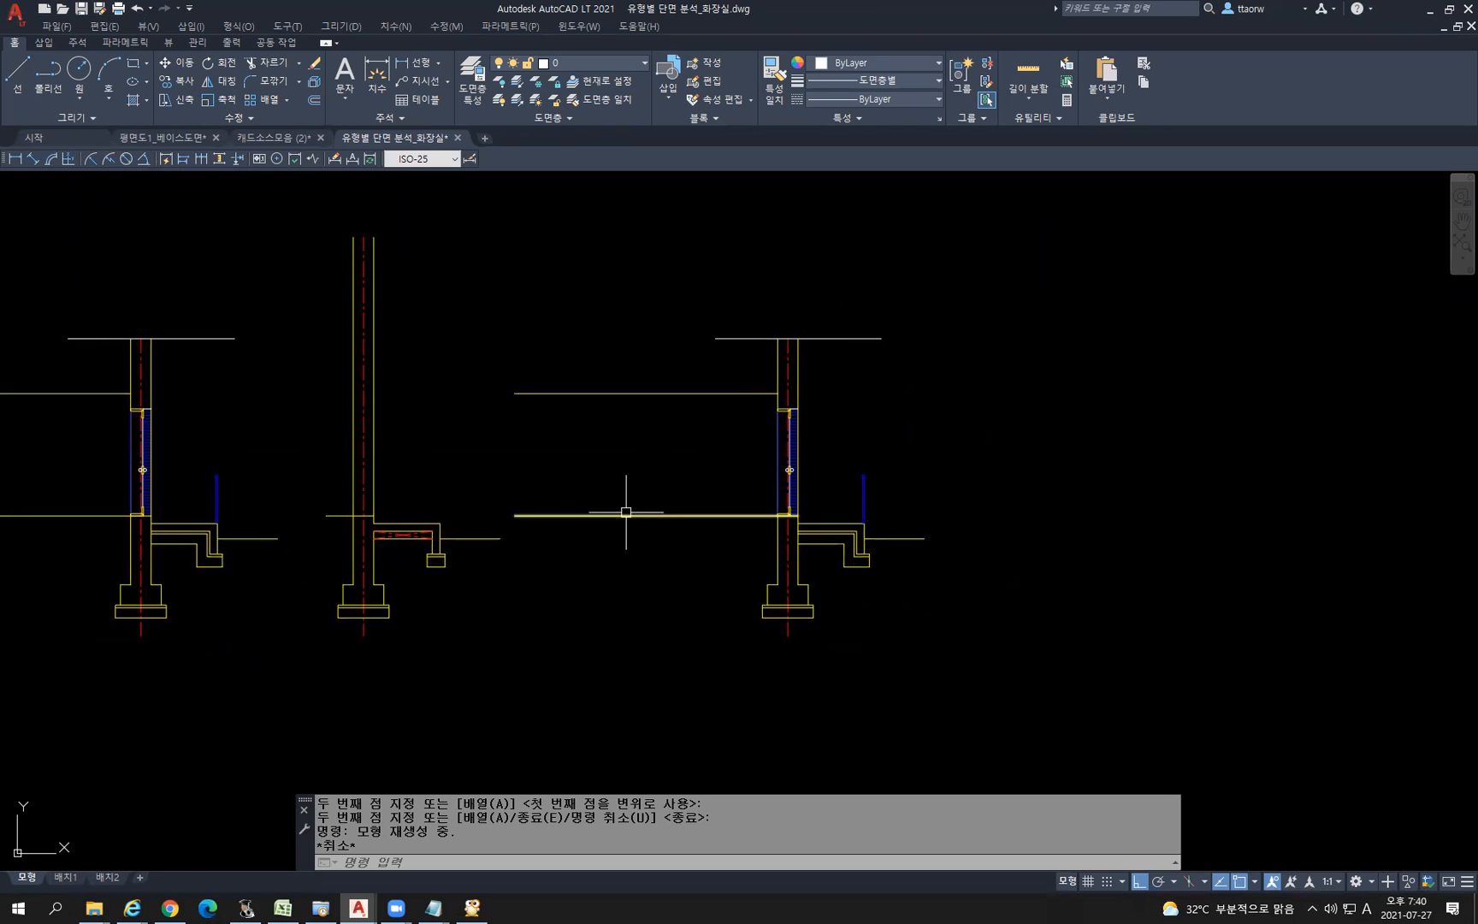
mouse_move(629, 512)
middle_mouse_down()
mouse_move(719, 538)
mouse_move(1072, 567)
mouse_move(1092, 584)
middle_mouse_up()
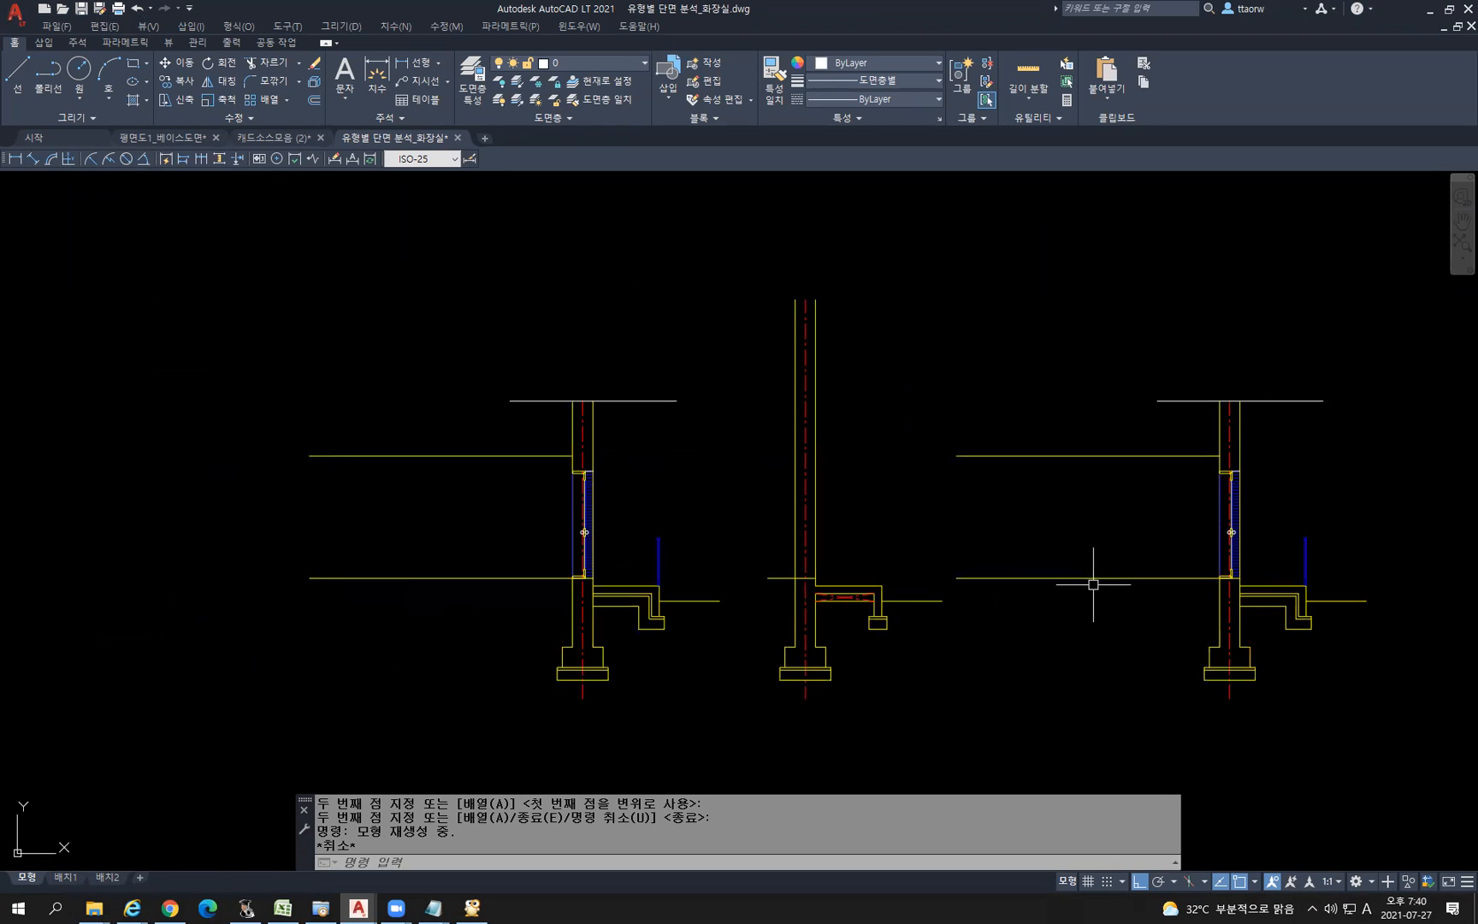
scroll(1074, 615, "up", 2)
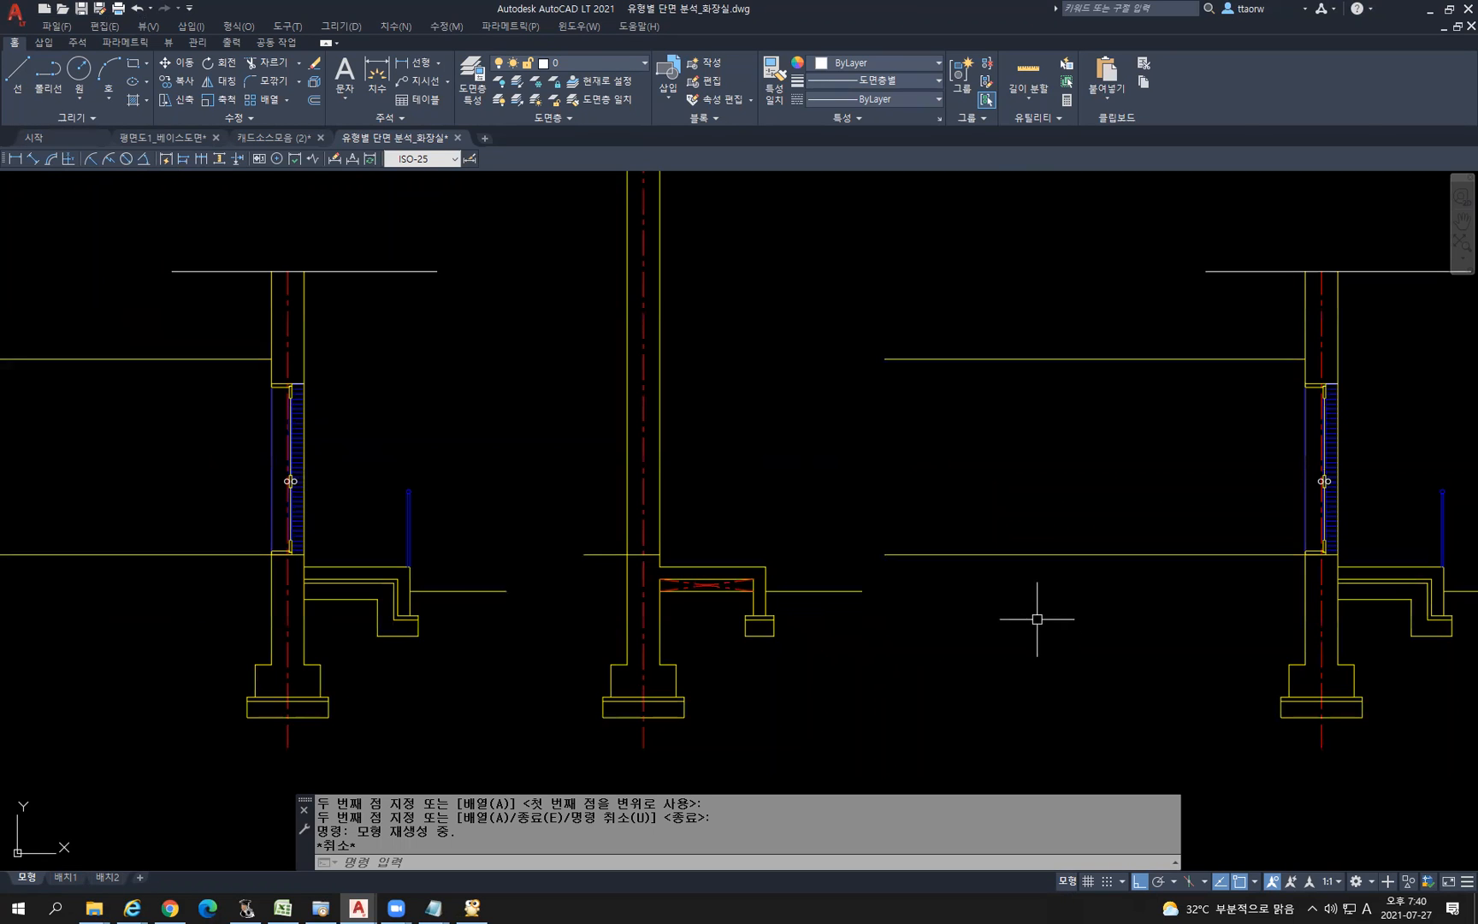
scroll(590, 697, "down", 2)
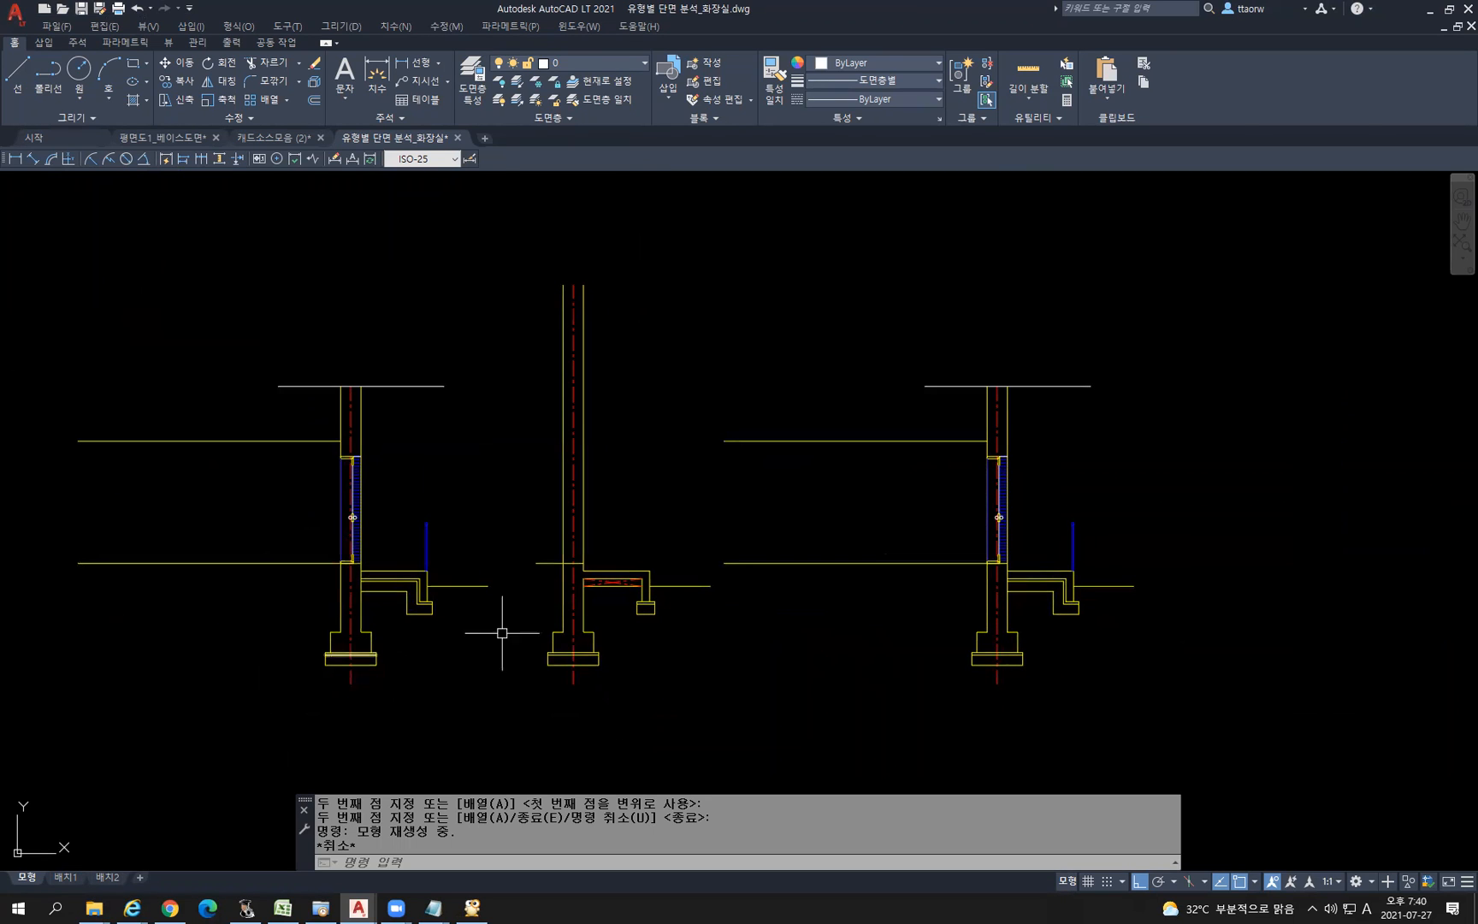
scroll(208, 604, "down", 3)
middle_click_drag(149, 613, 583, 537)
scroll(513, 527, "up", 3)
scroll(867, 408, "down", 1)
middle_click_drag(1209, 477, 471, 503)
middle_click_drag(977, 525, 794, 504)
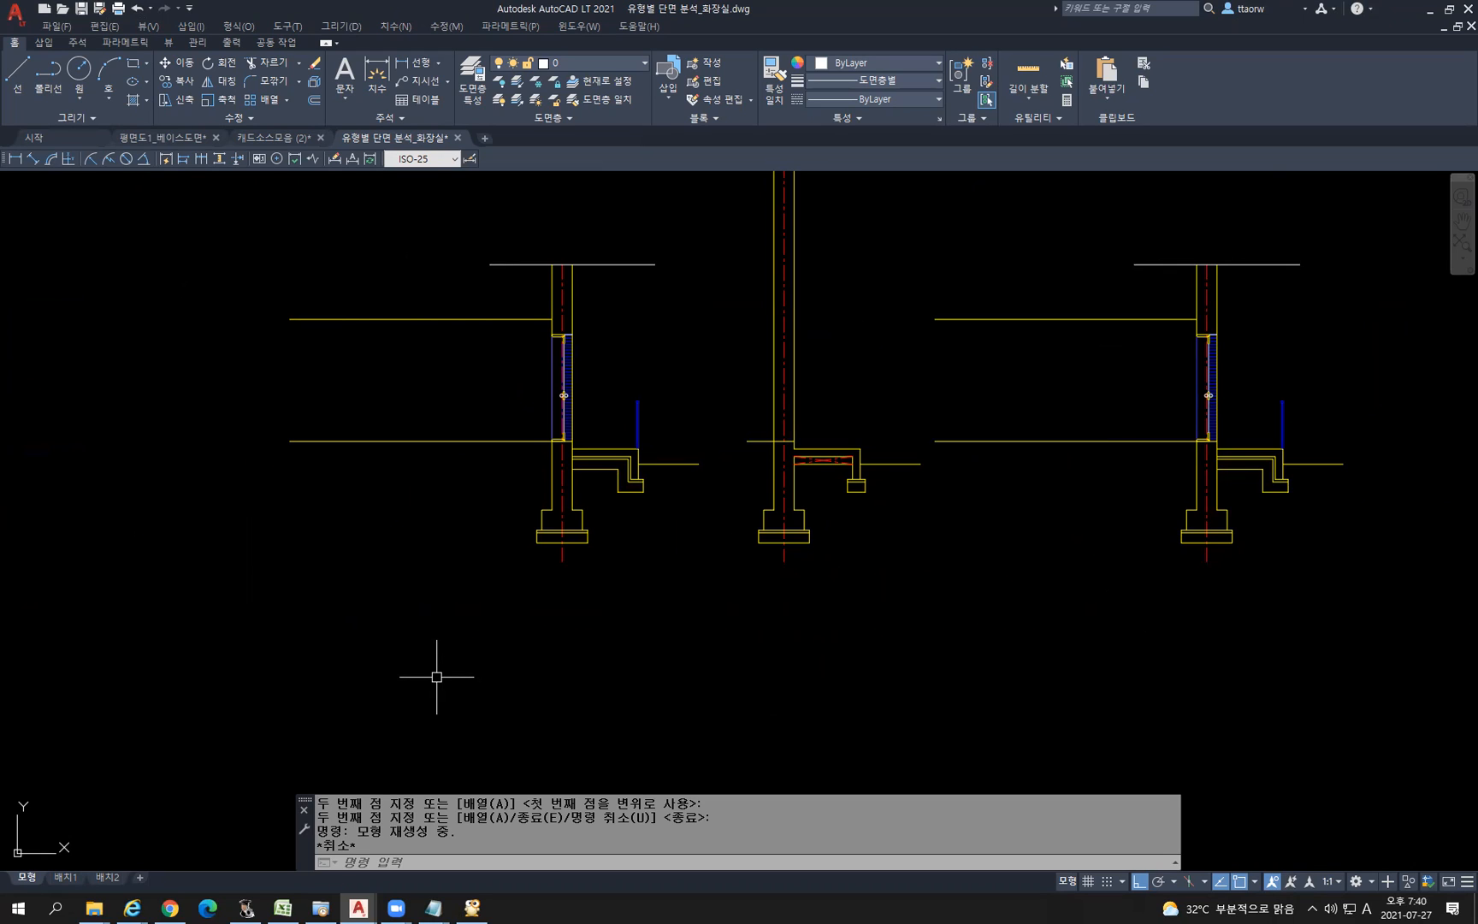
scroll(411, 675, "down", 2)
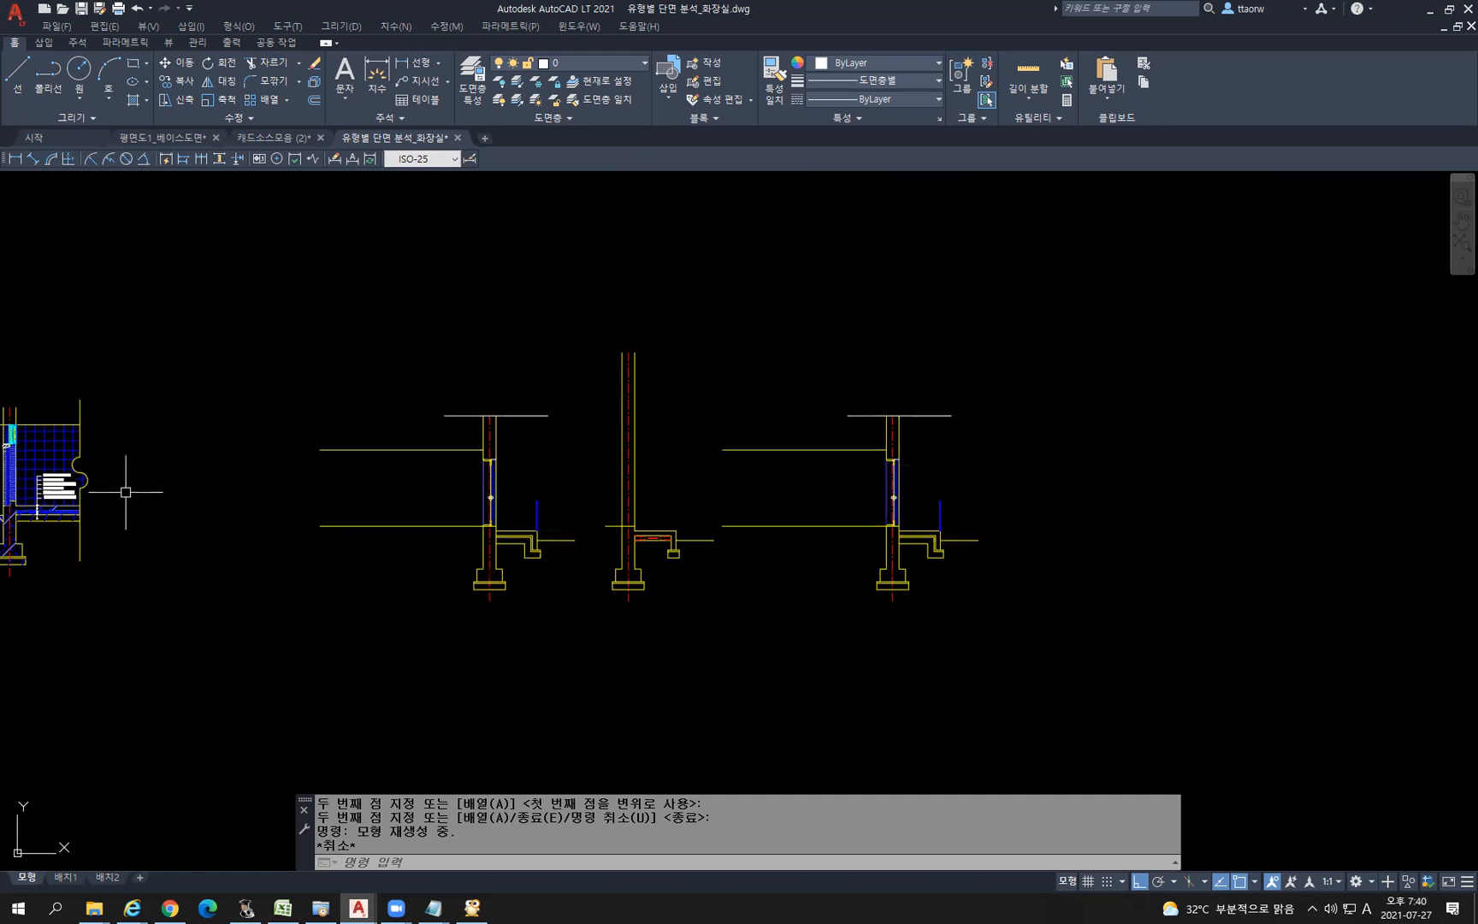
Compare the sections with the floor plan in 주방.jpg in the image viewer, and return to the AutoCAD section drawing
middle_click_drag(123, 489, 461, 490)
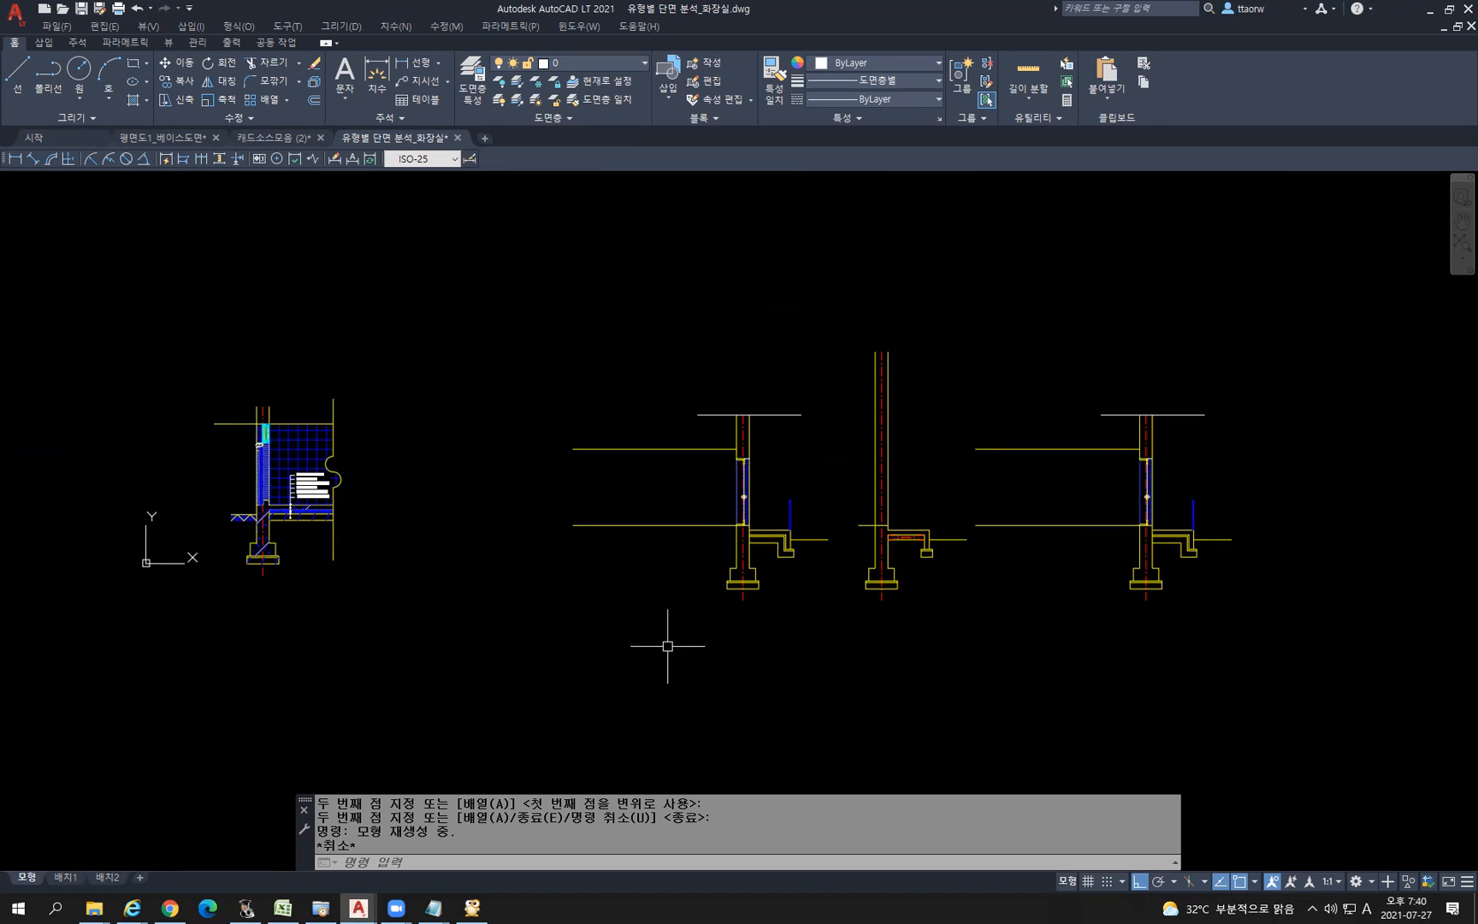
scroll(1119, 589, "up", 4)
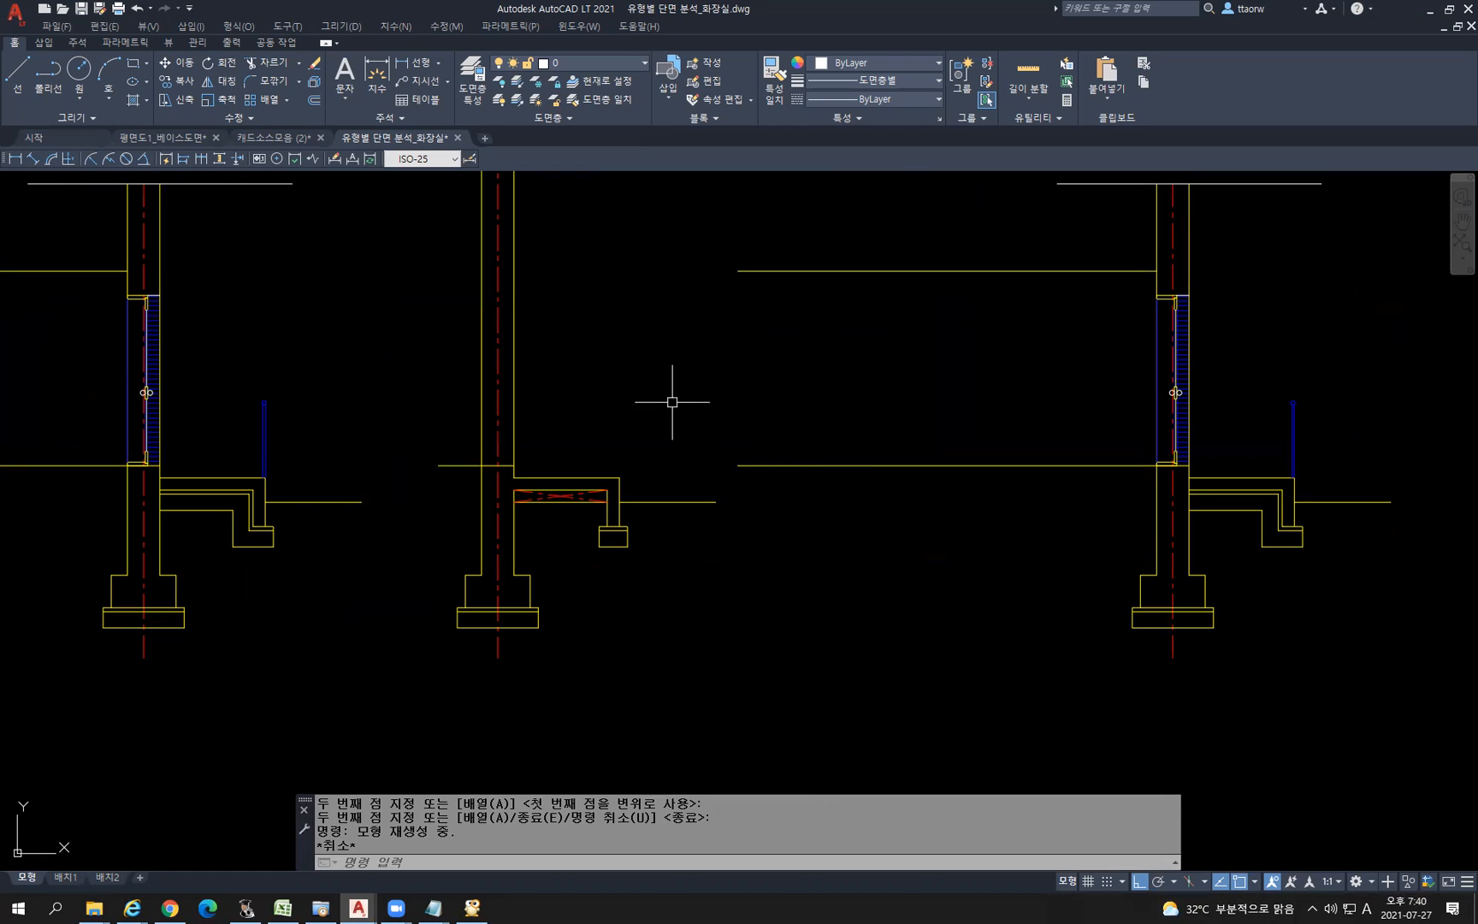
left_click(473, 907)
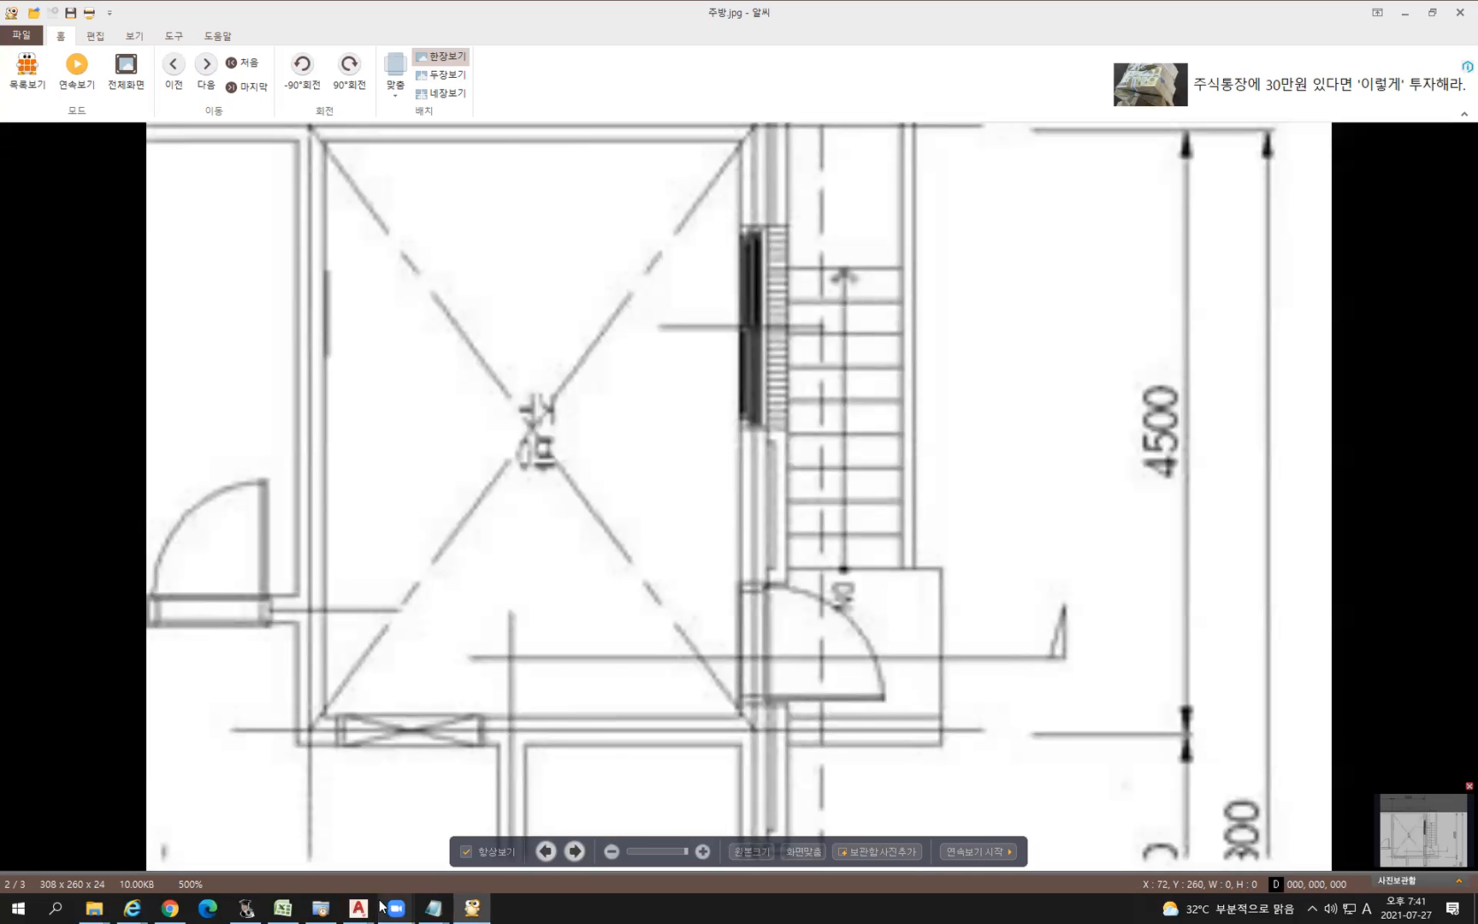
mouse_move(359, 907)
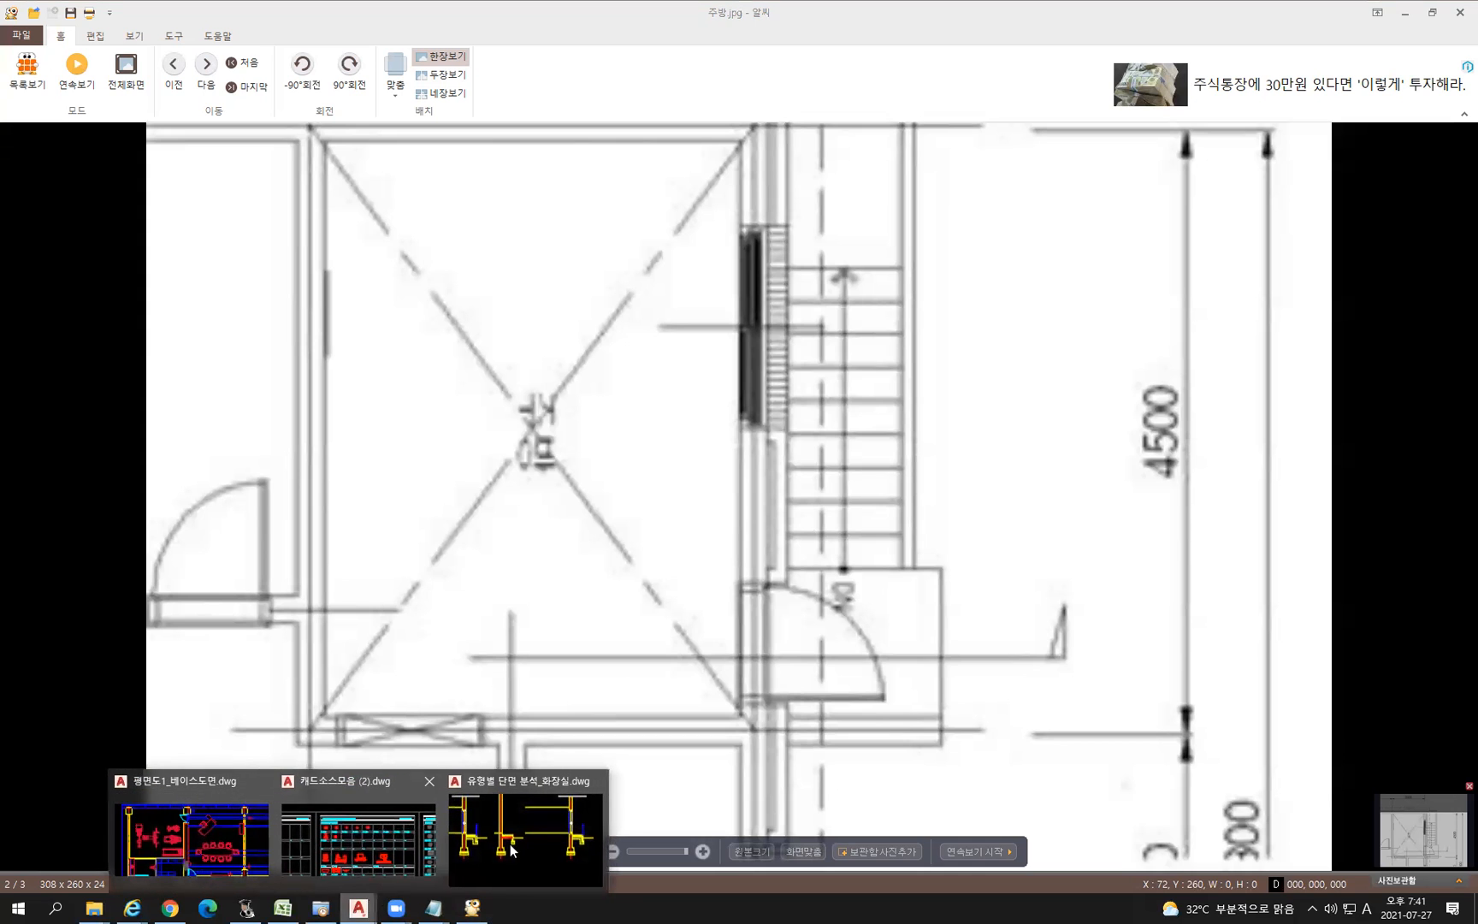
left_click(533, 834)
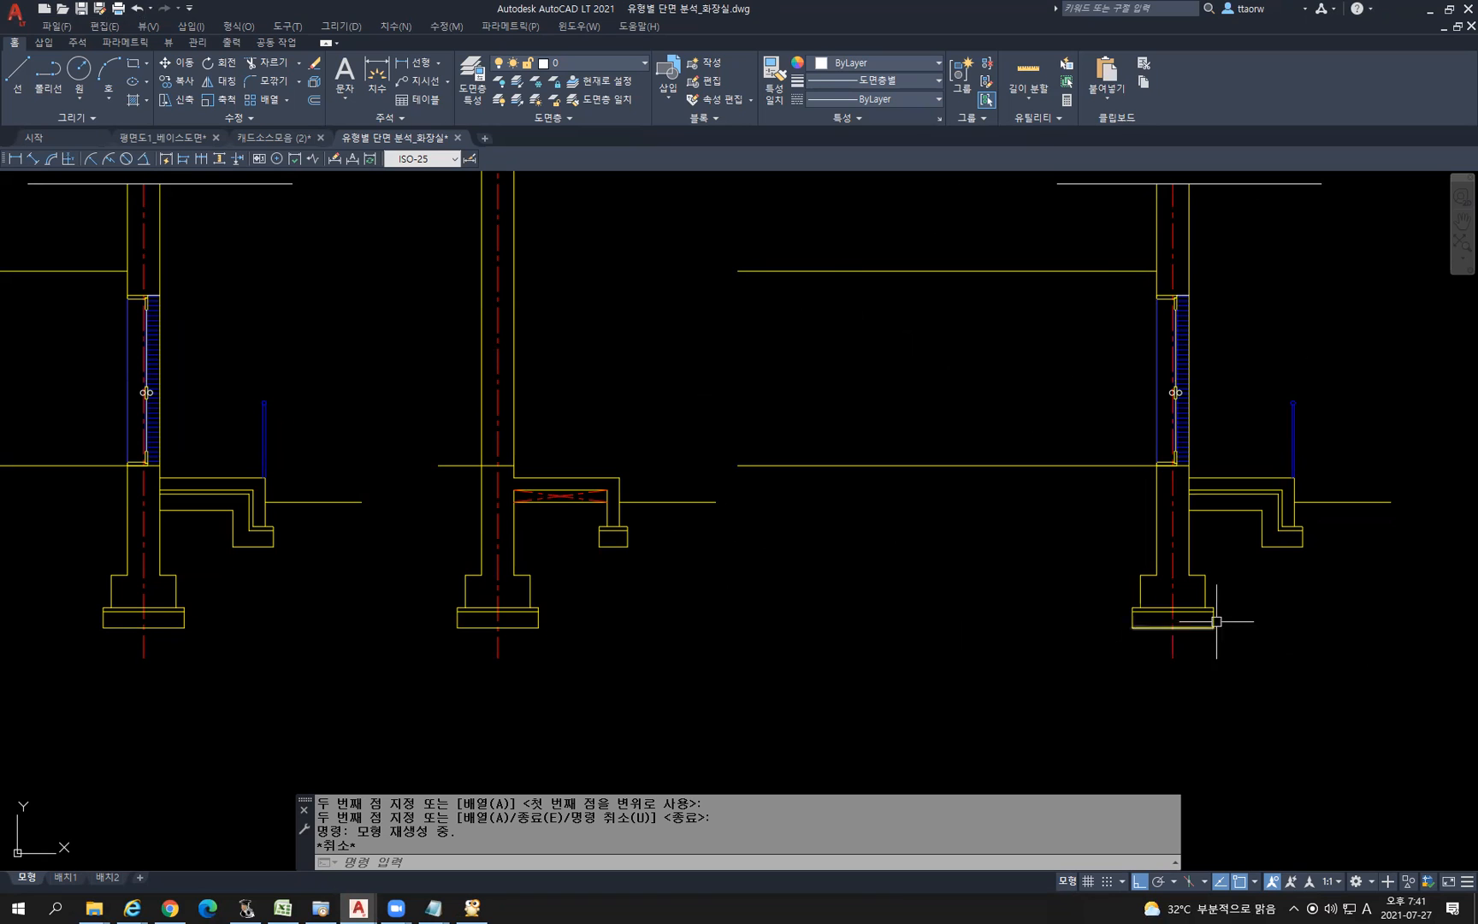
Offset the outside slab's top line upward and its outer vertical edge outward by 20 in the original door section
scroll(1267, 547, "up", 4)
middle_click_drag(1267, 528, 819, 518)
scroll(815, 518, "up", 2)
key("Escape")
scroll(815, 520, "down", 6)
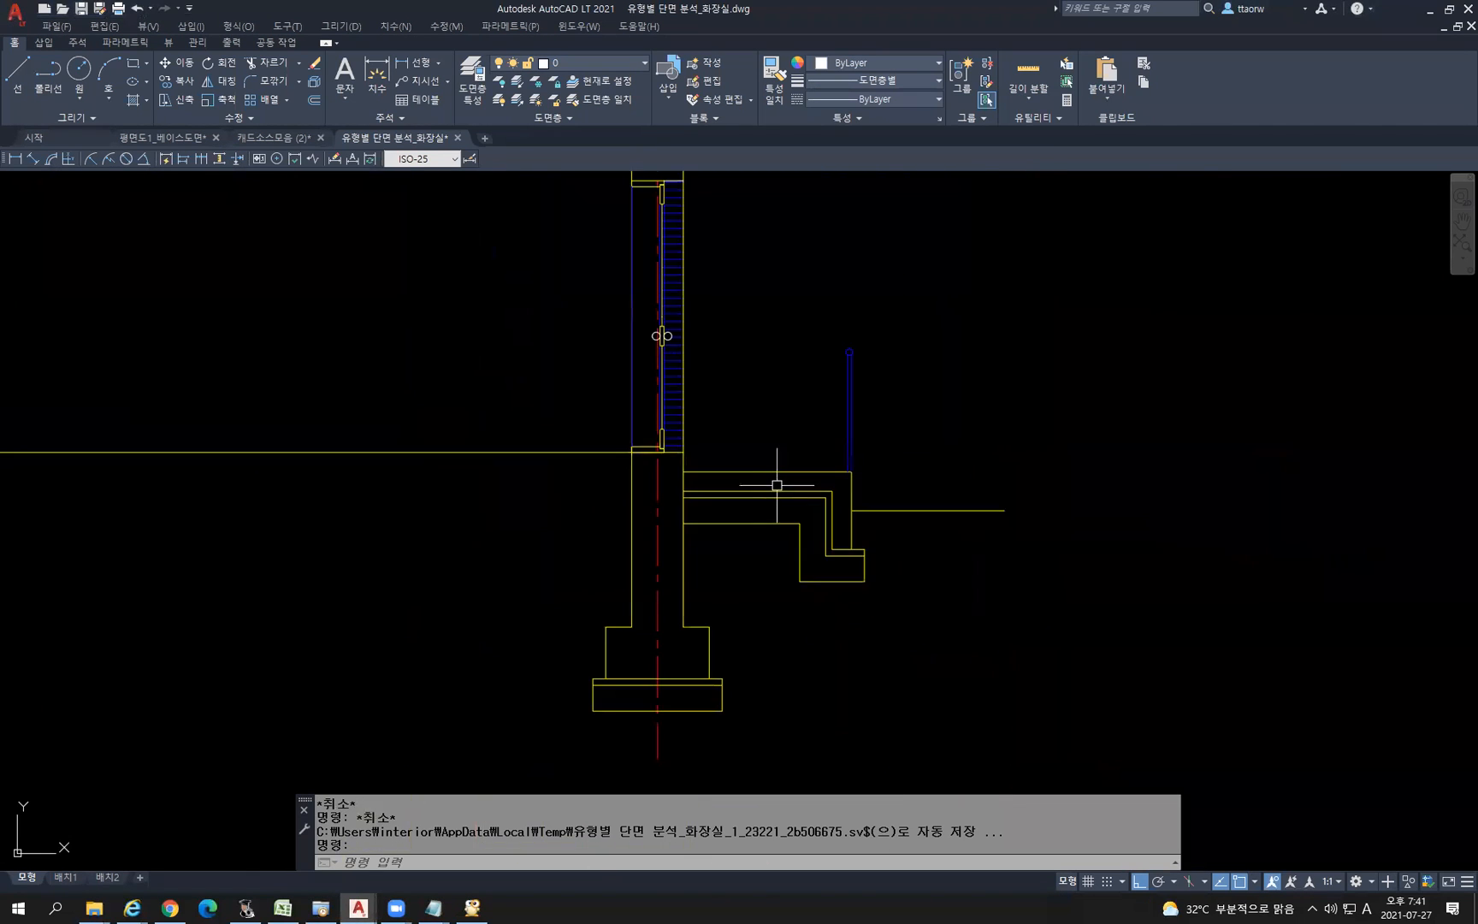
scroll(350, 438, "up", 6)
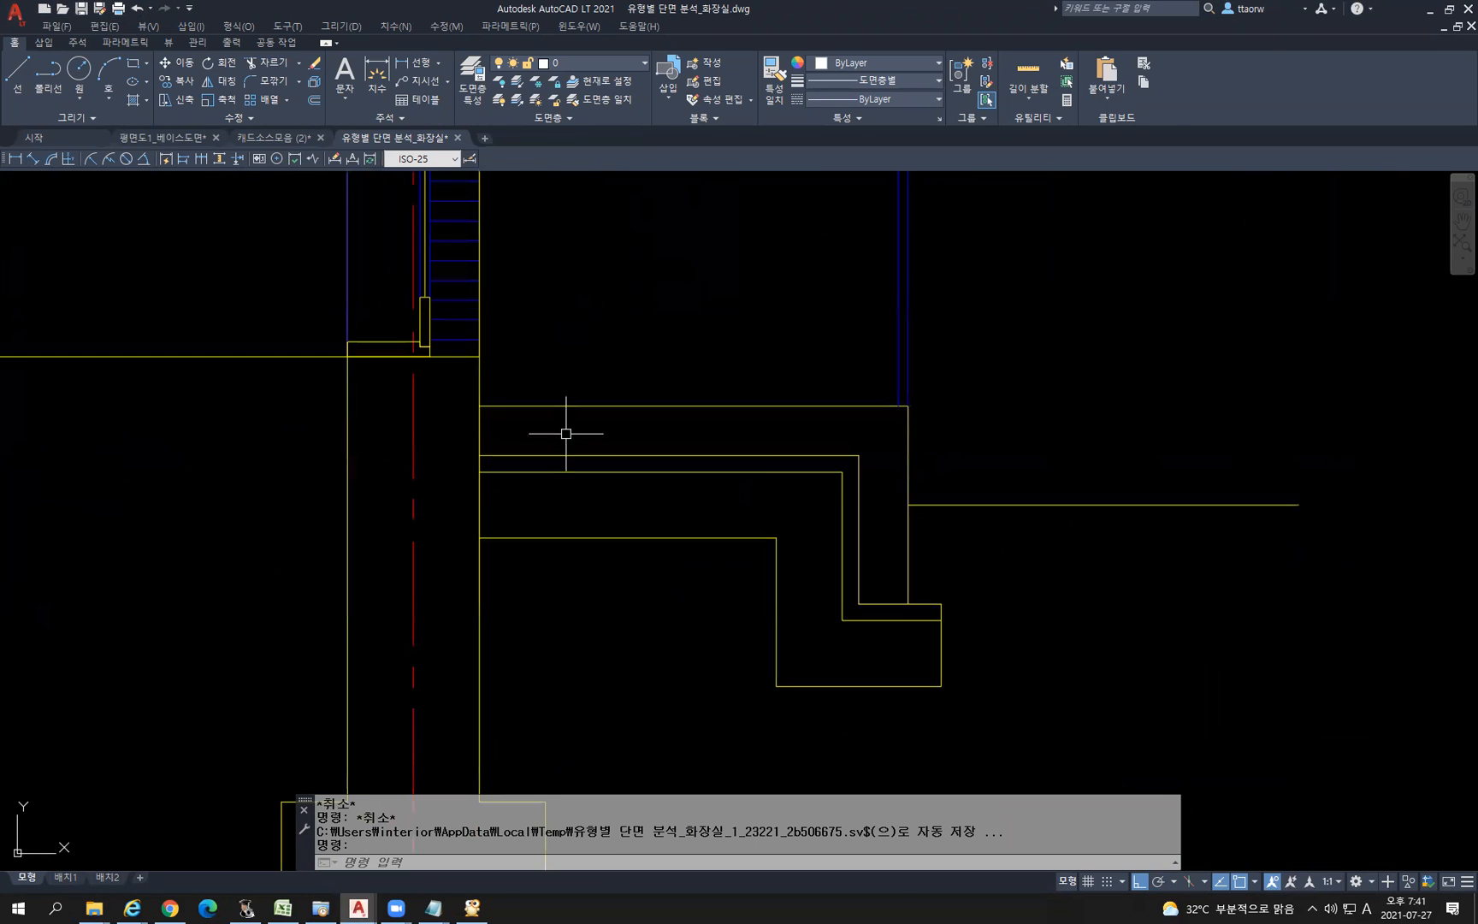
type("o")
key("Return")
type("20")
key("Return")
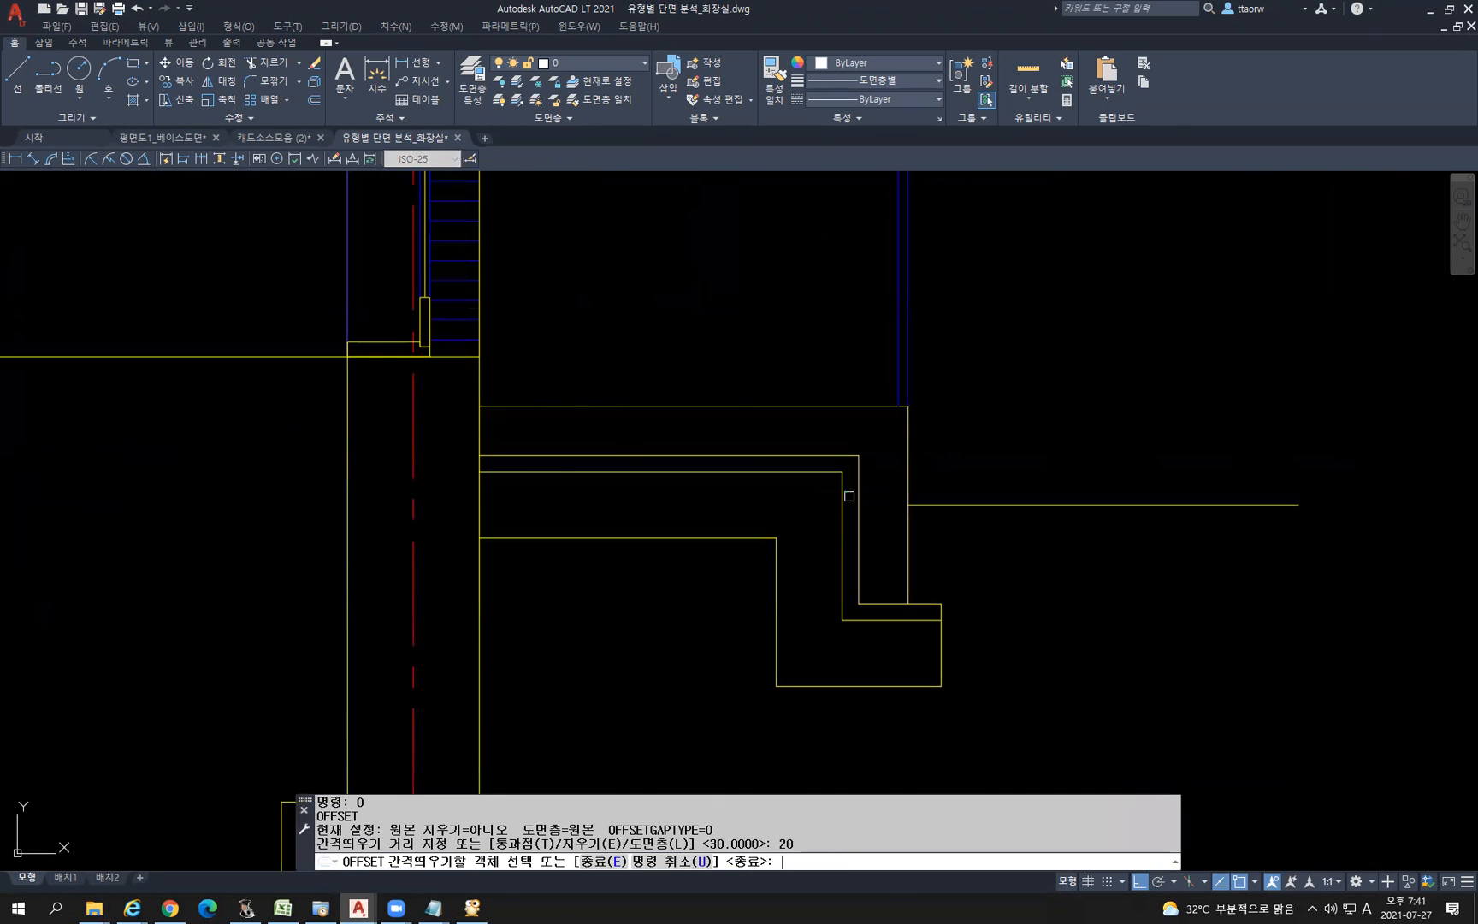
left_click(740, 406)
left_click(743, 387)
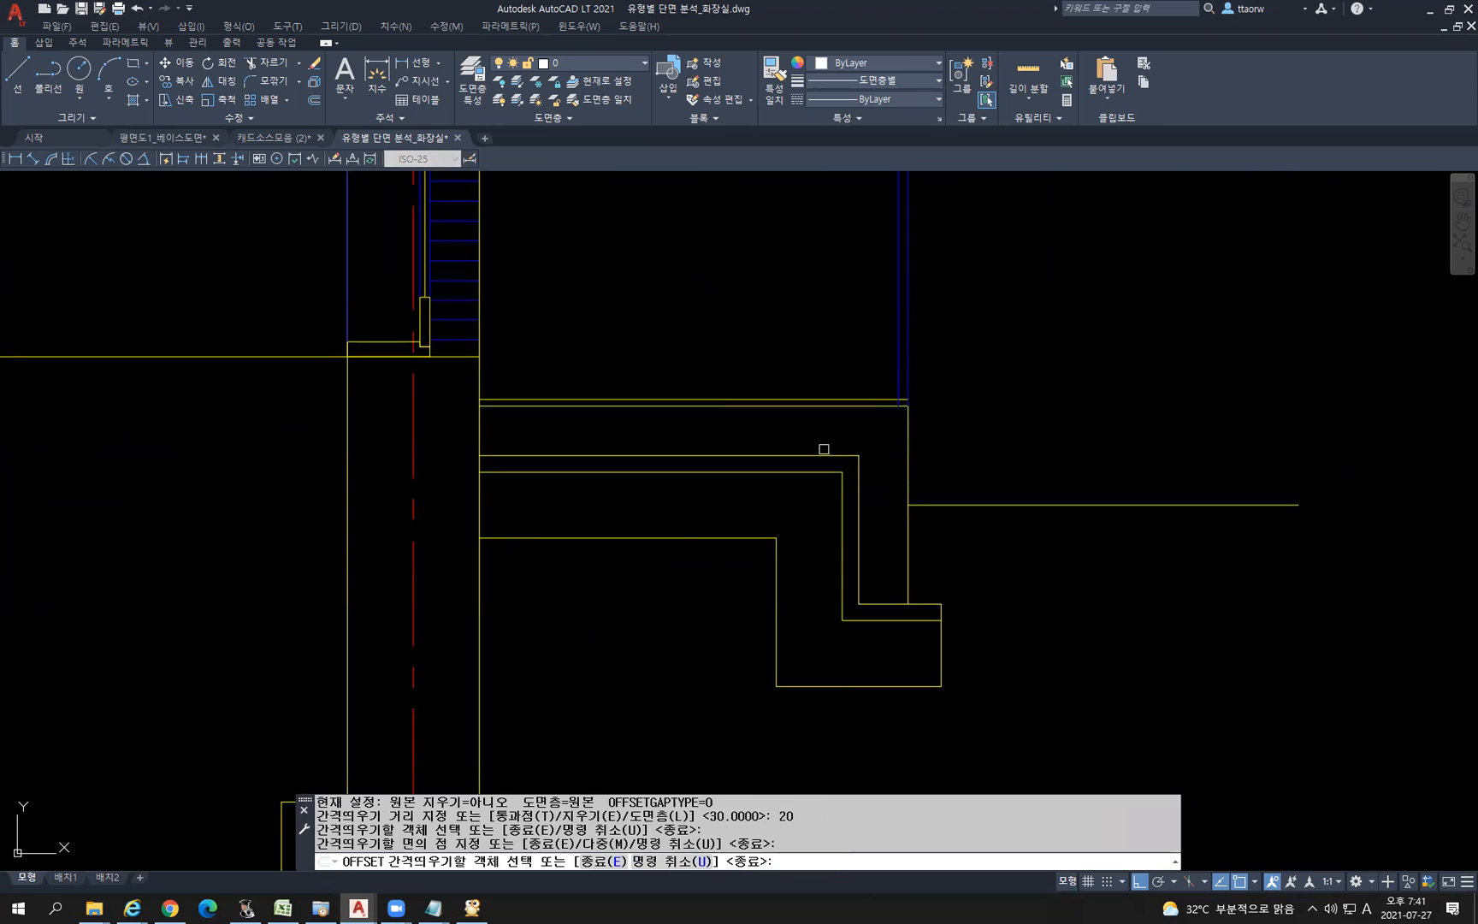
left_click(907, 432)
left_click(986, 485)
middle_click_drag(961, 475, 879, 509)
key("Escape")
scroll(844, 502, "down", 2)
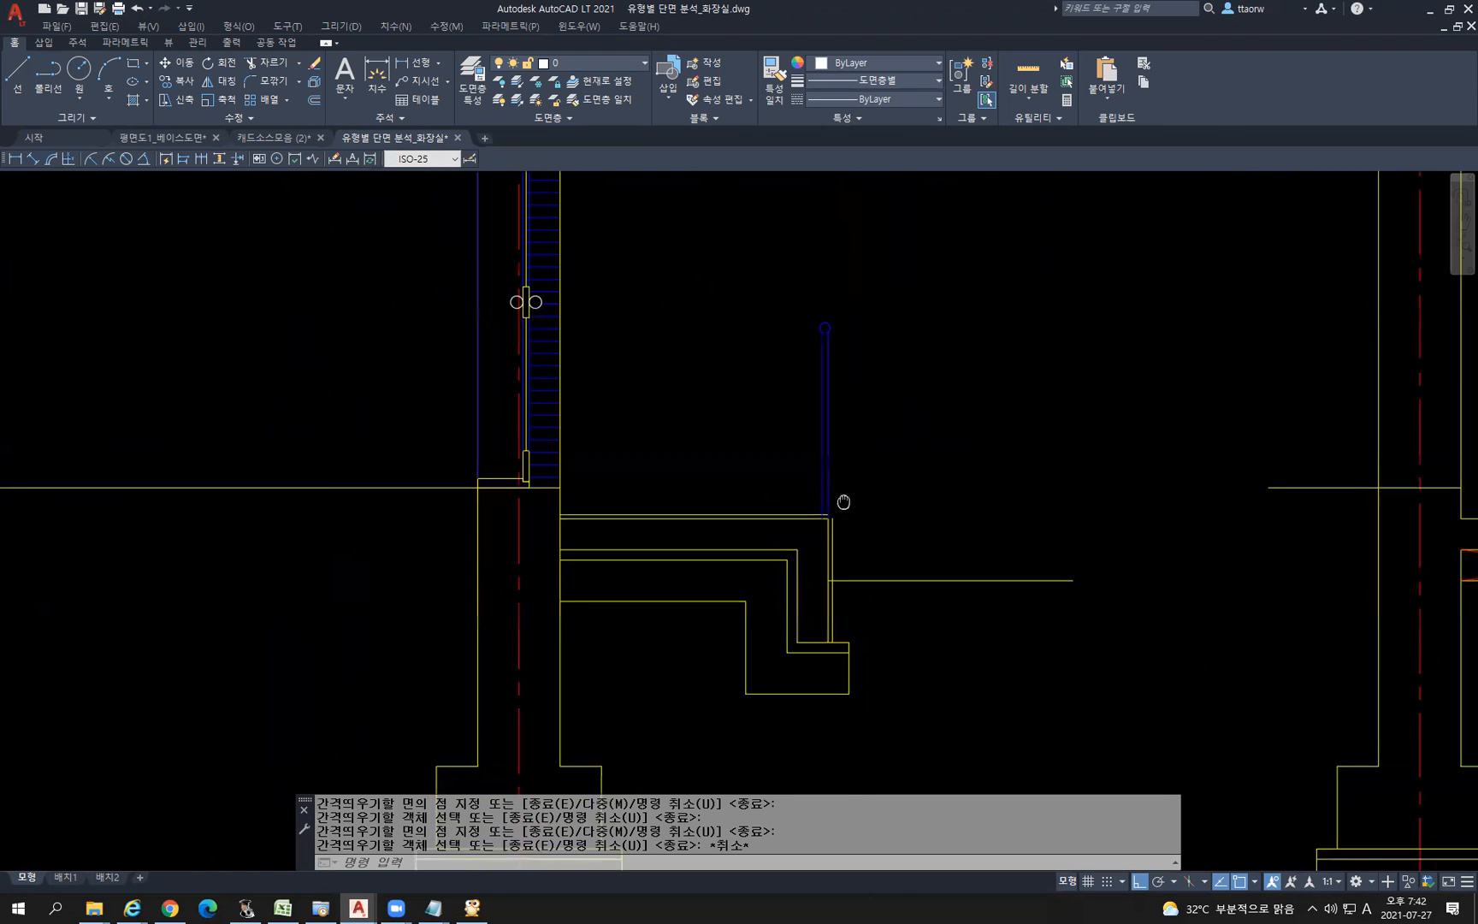
Fillet the two offset finish lines into a sharp corner at the slab's outer upper edge
scroll(841, 517, "up", 2)
key("Escape")
type("f")
key("Return")
scroll(838, 518, "up", 4)
left_click(805, 604)
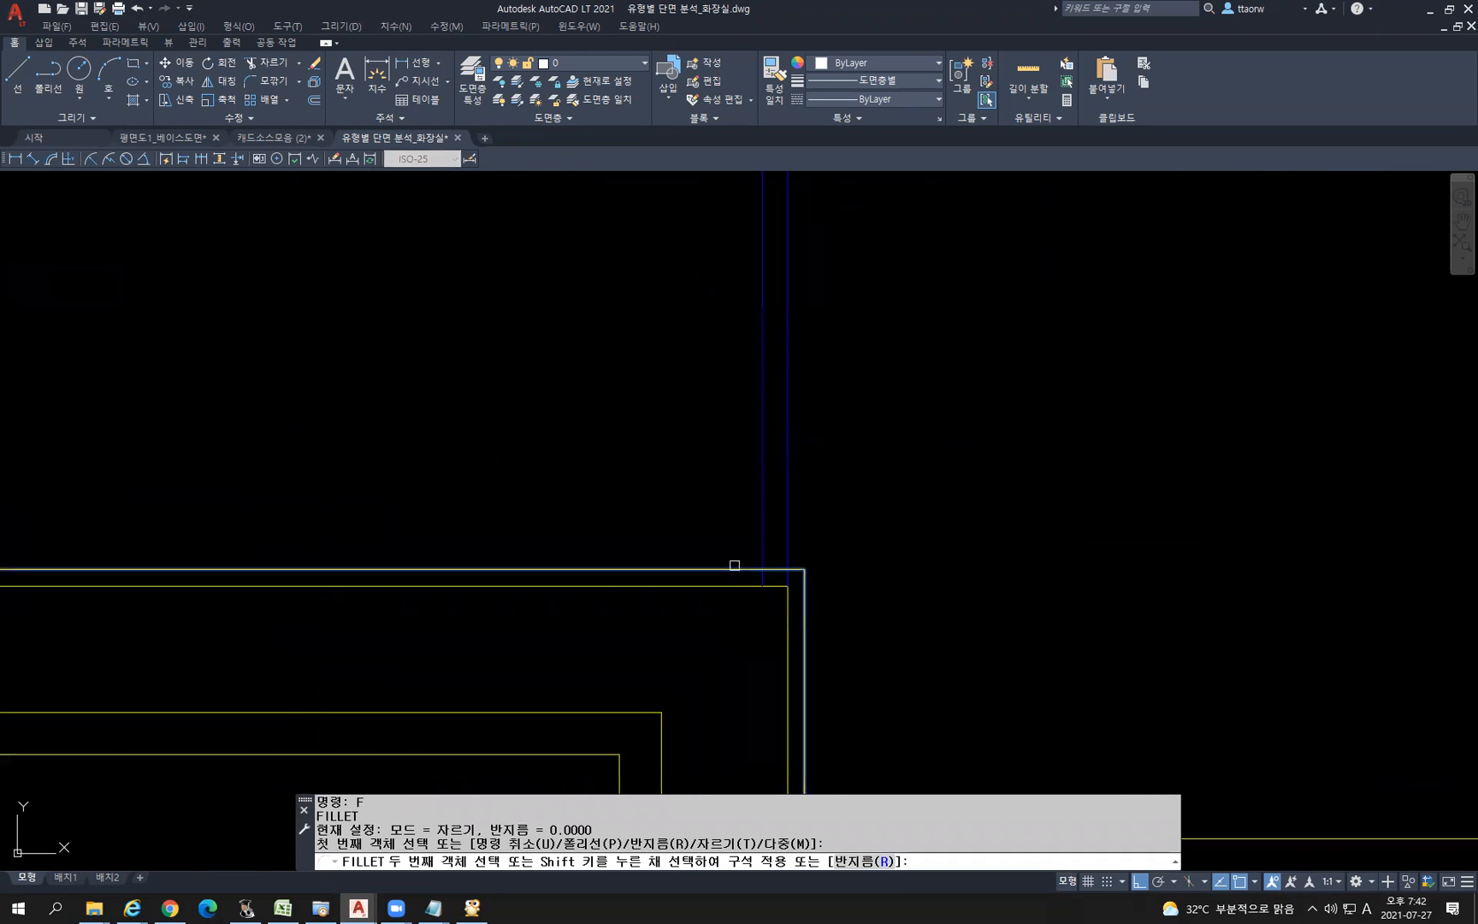
left_click(732, 569)
key("Escape")
Trim the lower ends of both railing lines at the slab's new upper finish line
type("tr")
key("Return")
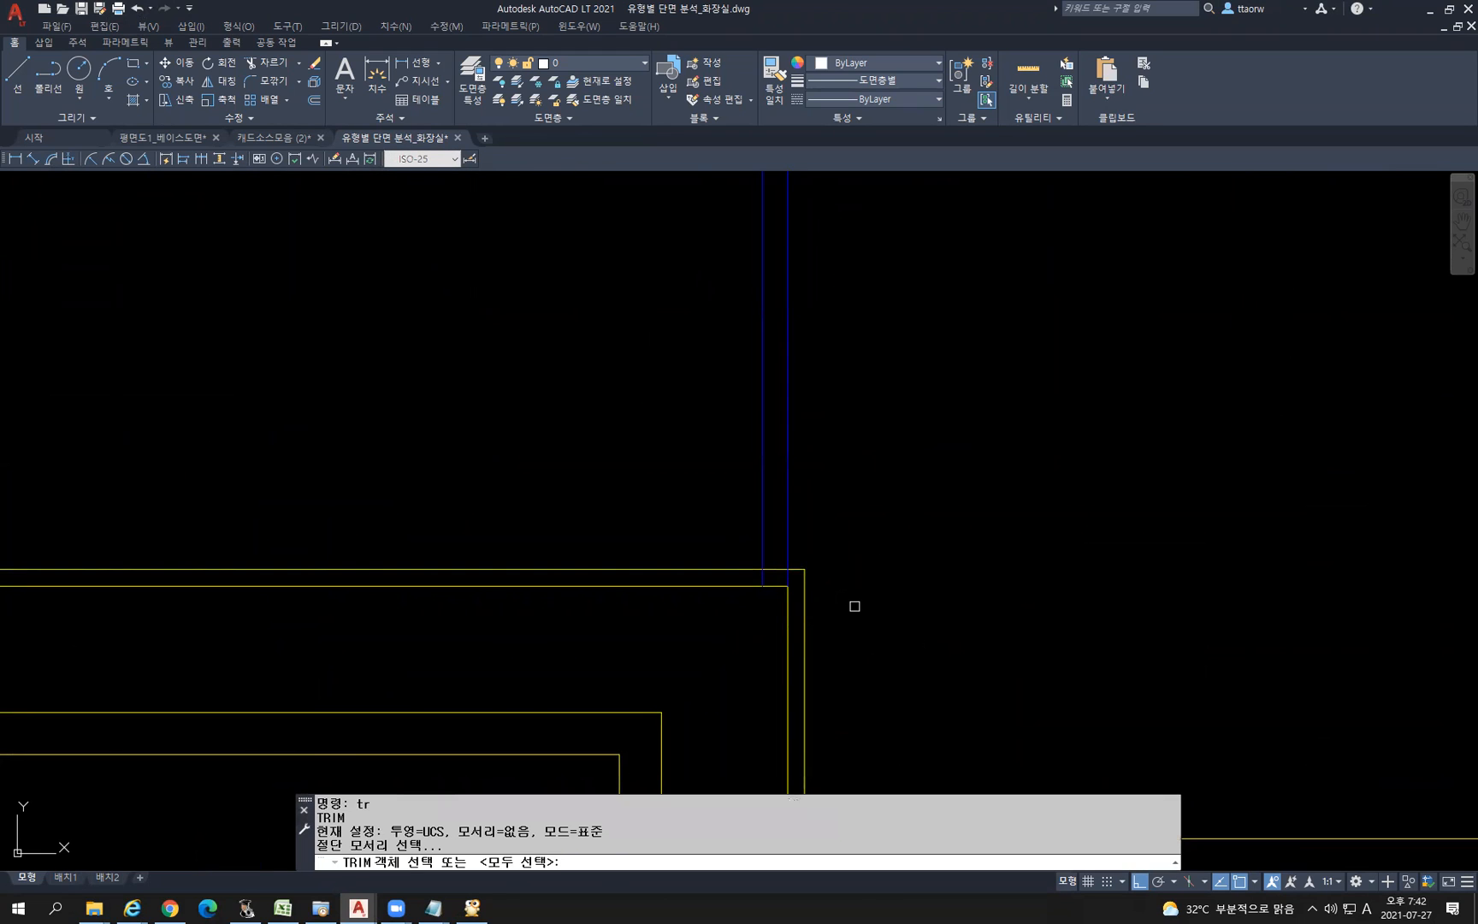
scroll(855, 604, "up", 2)
left_click(773, 554)
key("Return")
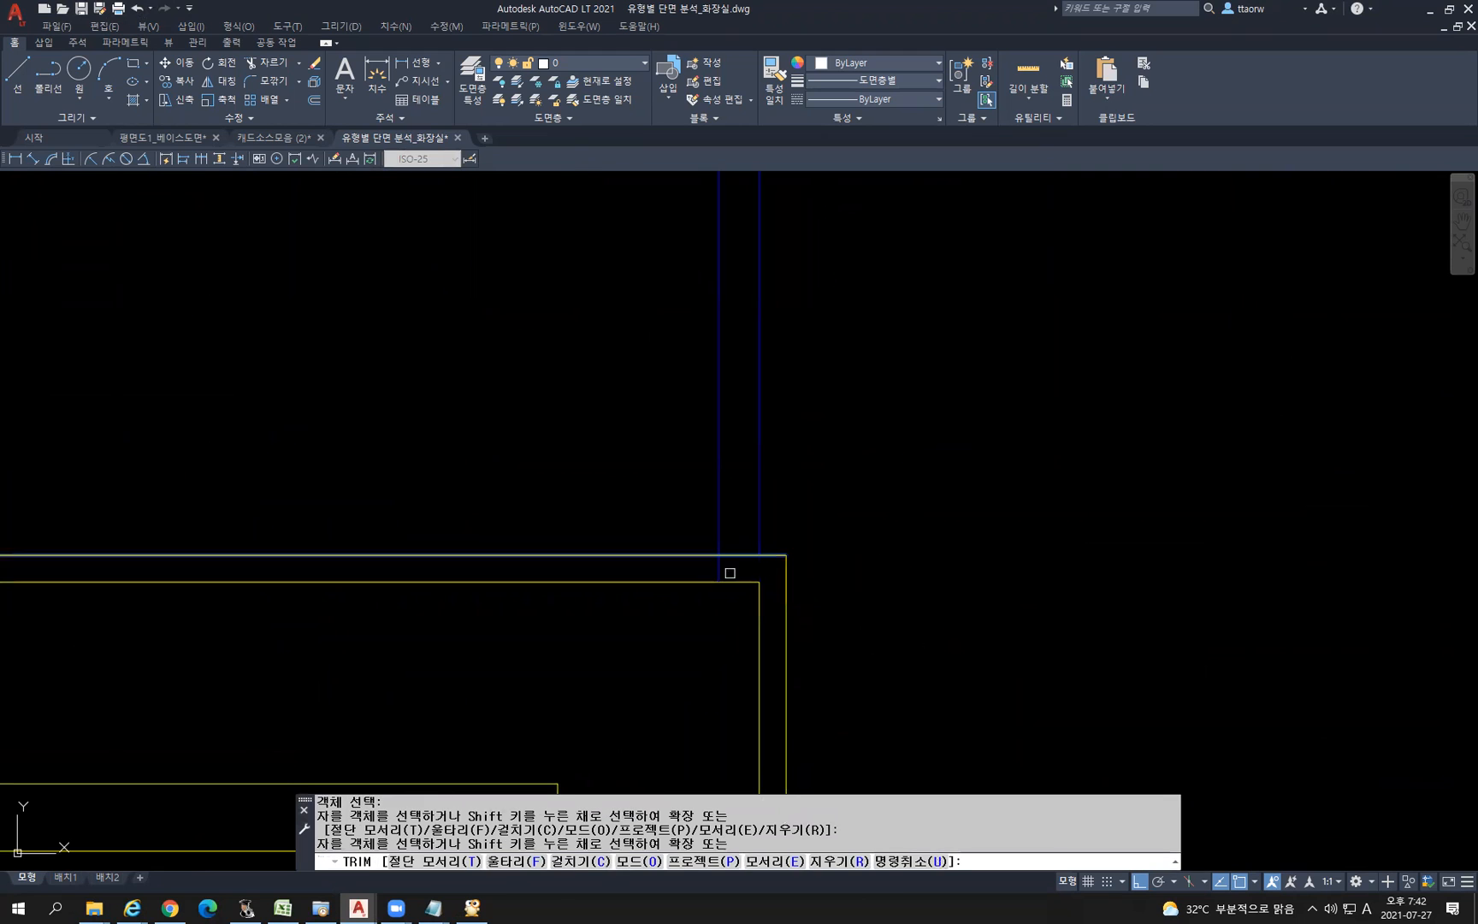
left_click(719, 569)
scroll(1241, 518, "down", 4)
key("Return")
scroll(1241, 519, "down", 2)
scroll(1066, 518, "up", 2)
key("Escape")
scroll(1000, 588, "down", 2)
Trim the ground line's short piece between the slab edge and the new outer finish line
type("tr")
key("Return")
scroll(958, 581, "up", 10)
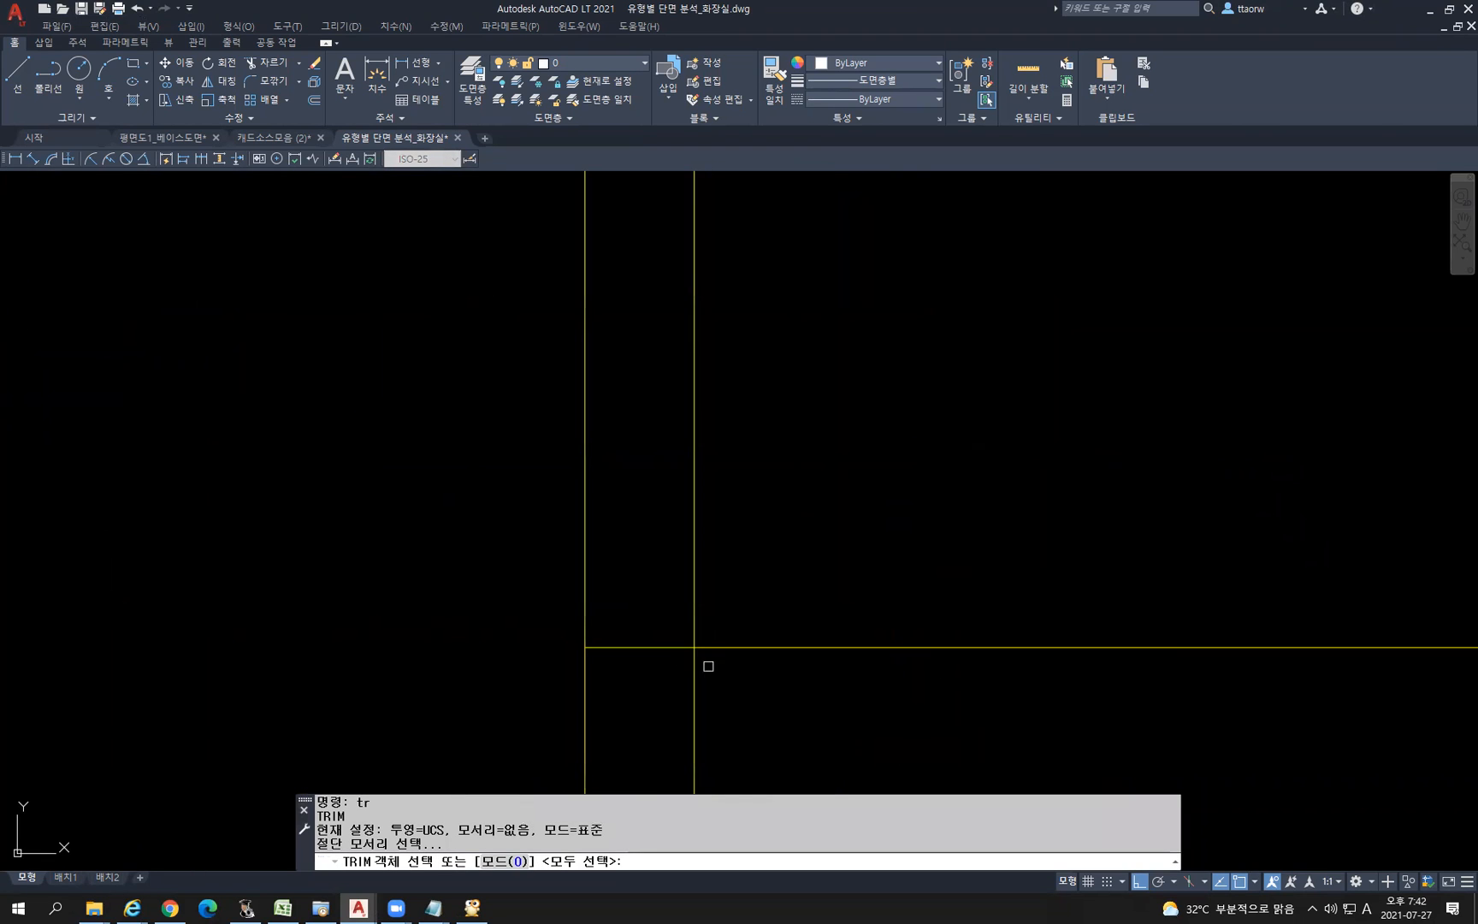
left_click(693, 660)
key("Return")
left_click(625, 625)
left_click(647, 670)
scroll(869, 587, "down", 8)
scroll(871, 587, "down", 2)
key("Escape")
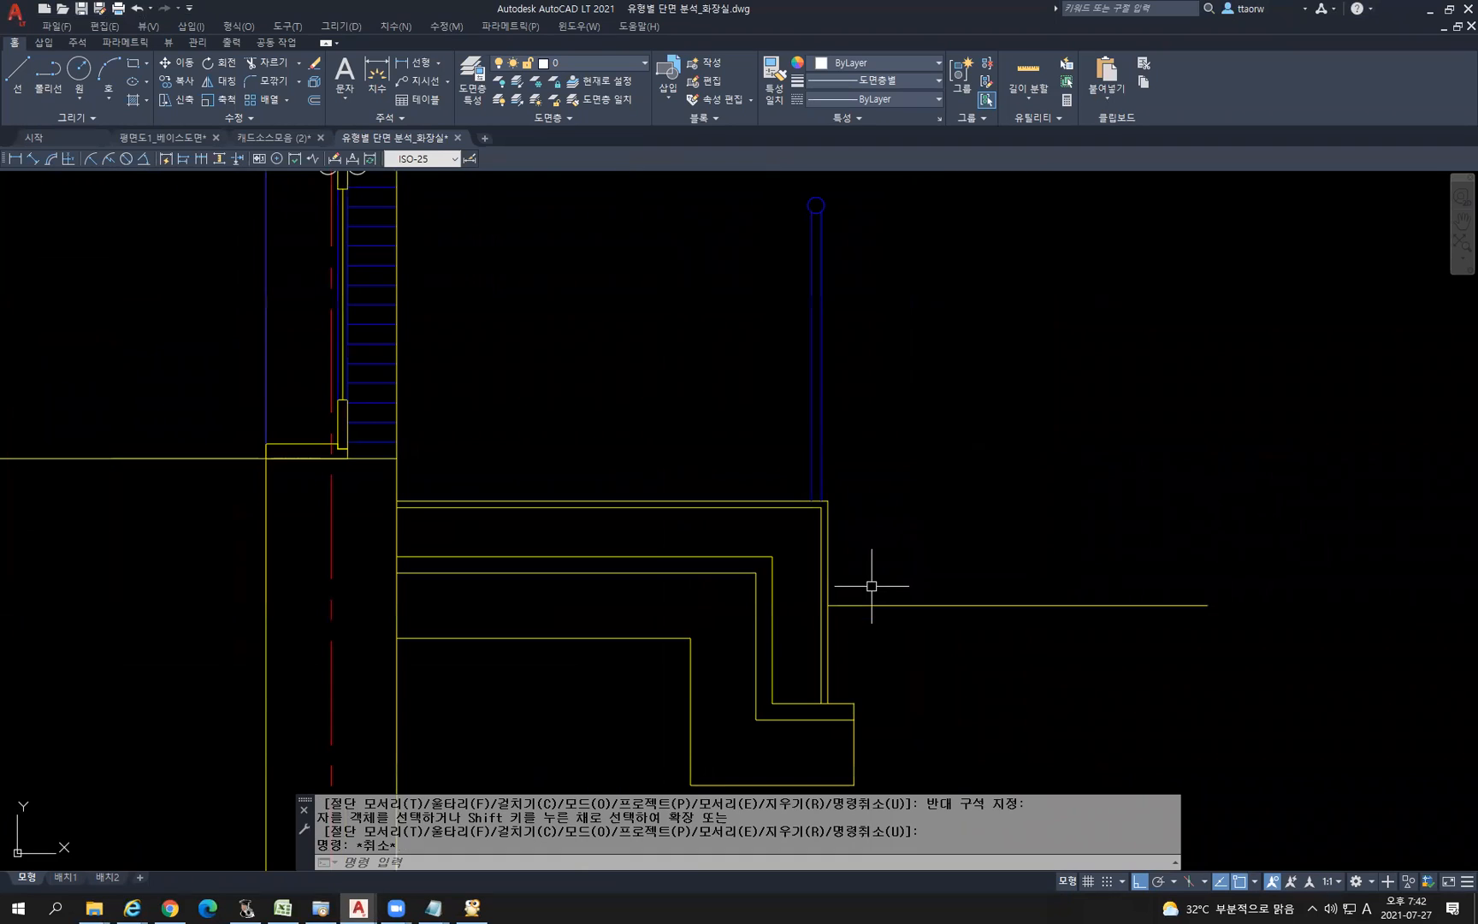
Match the slab's vertical and horizontal finish lines to the properties of the blue railing line
type("m")
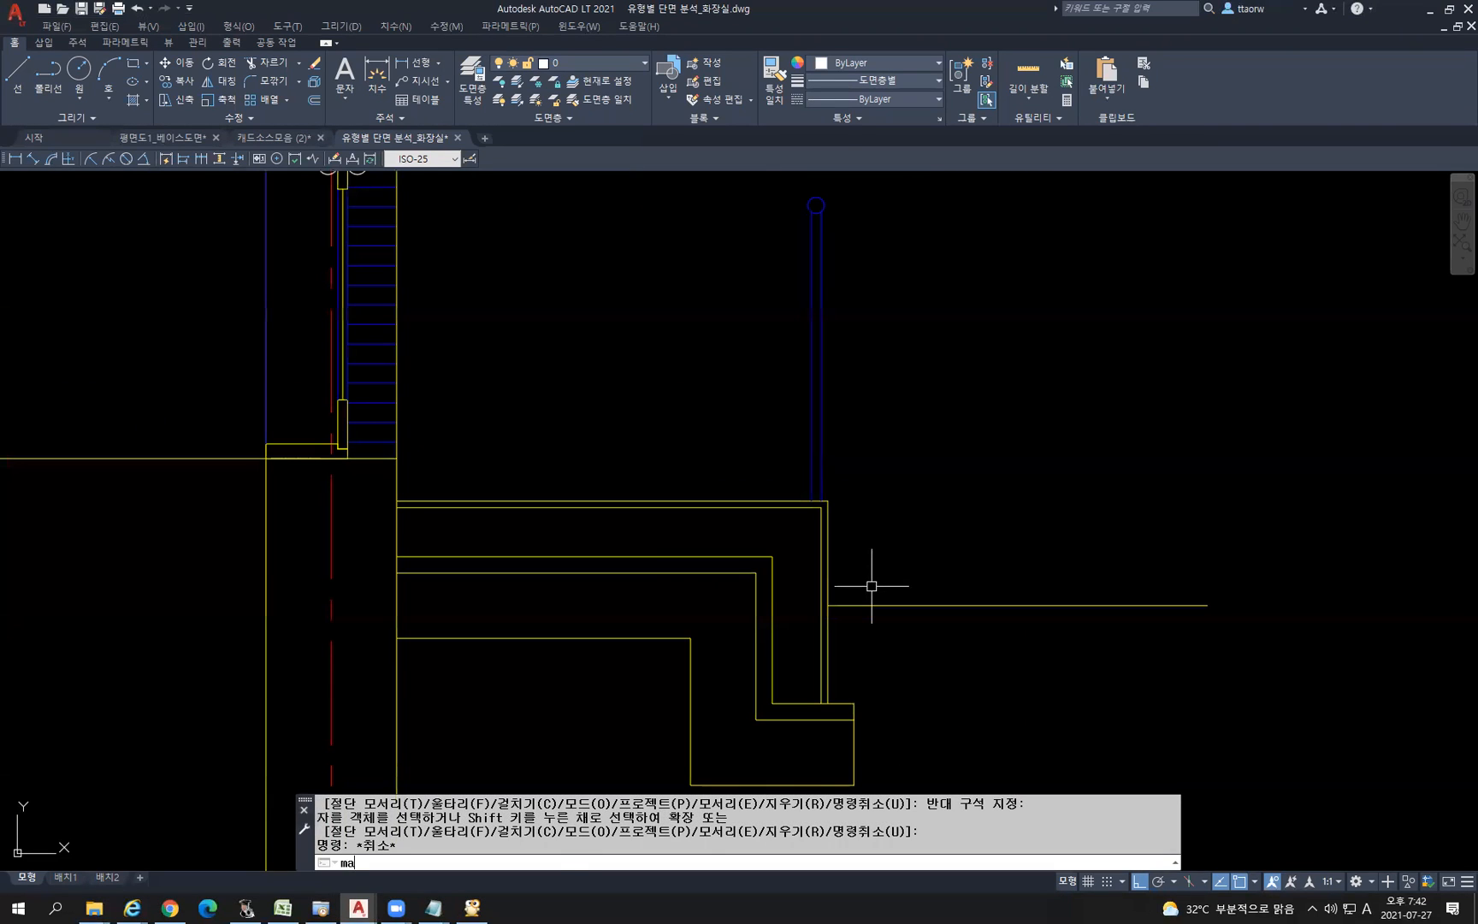
type("a")
key("Return")
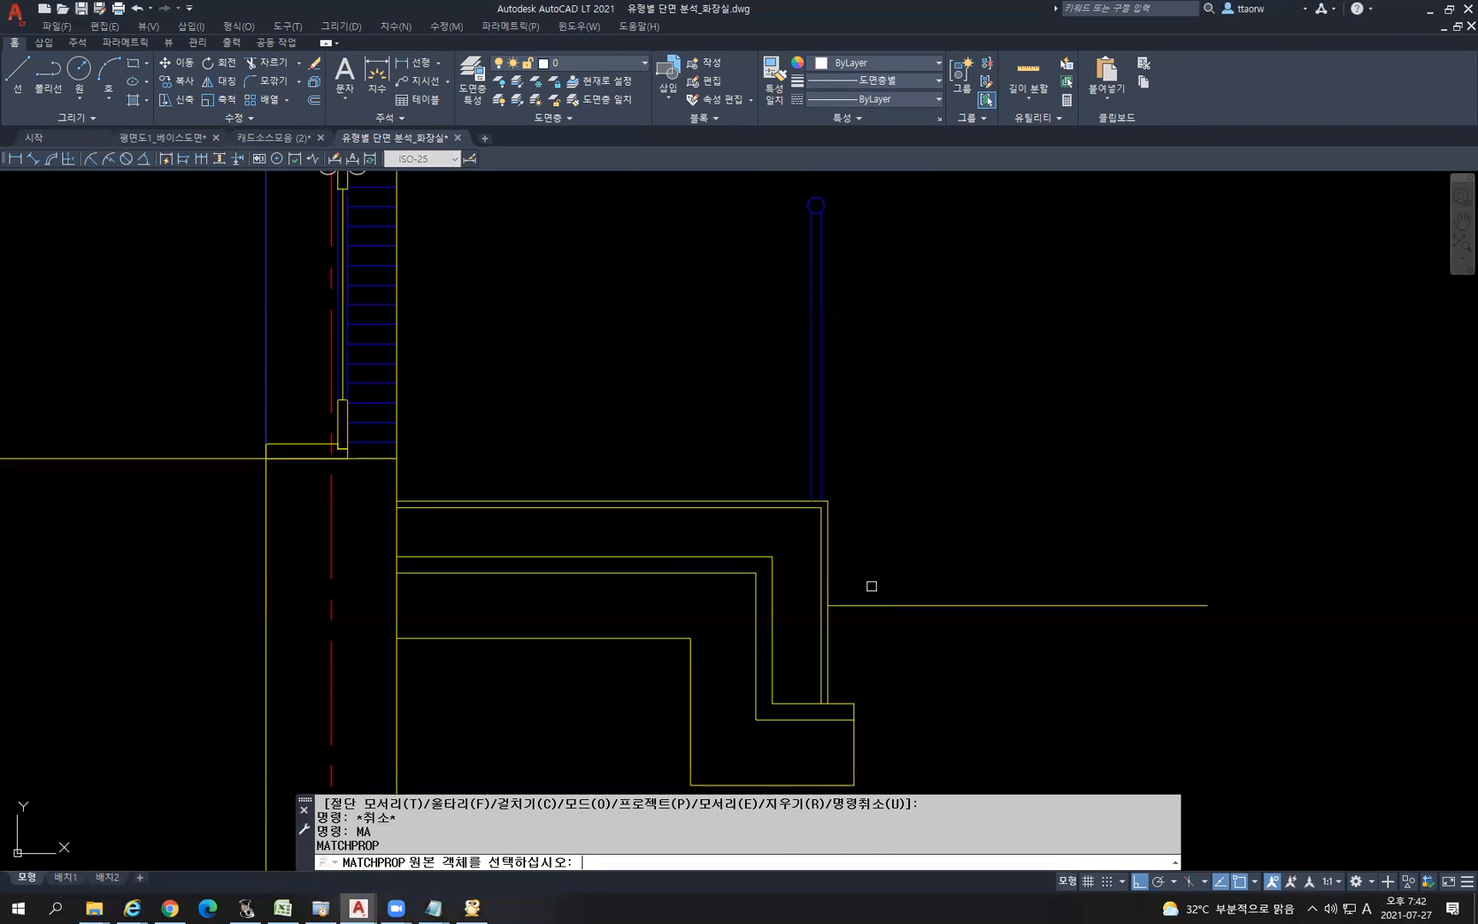
left_click(819, 455)
left_click(828, 505)
left_click(765, 504)
key("Return")
scroll(1009, 521, "down", 2)
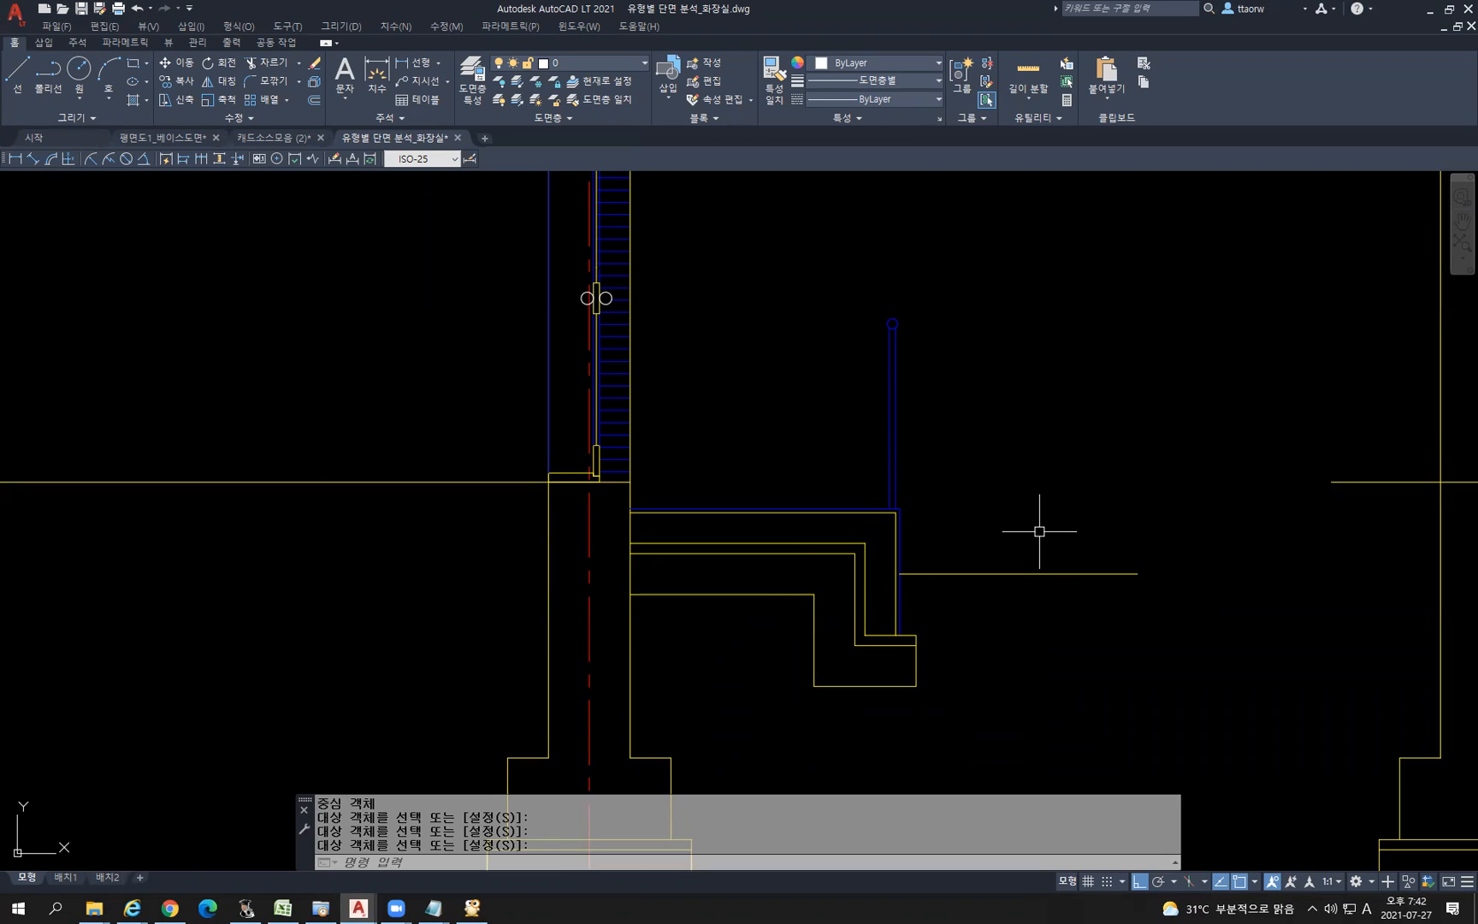
Review the original section beside the plain wall section and the copy, including the free space above them
scroll(1021, 427, "down", 2)
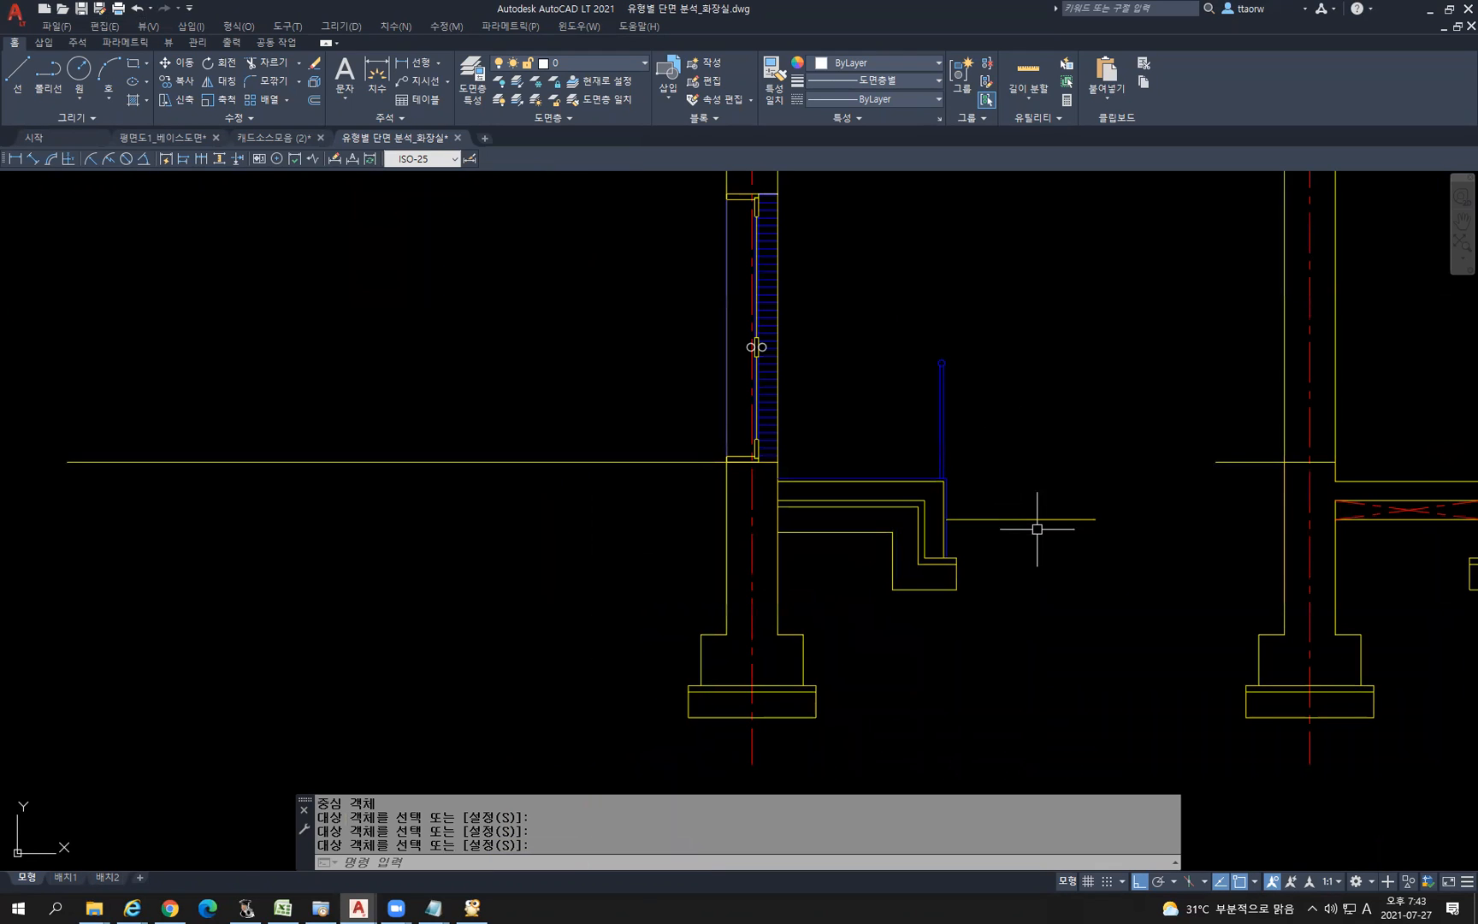
scroll(1036, 529, "down", 4)
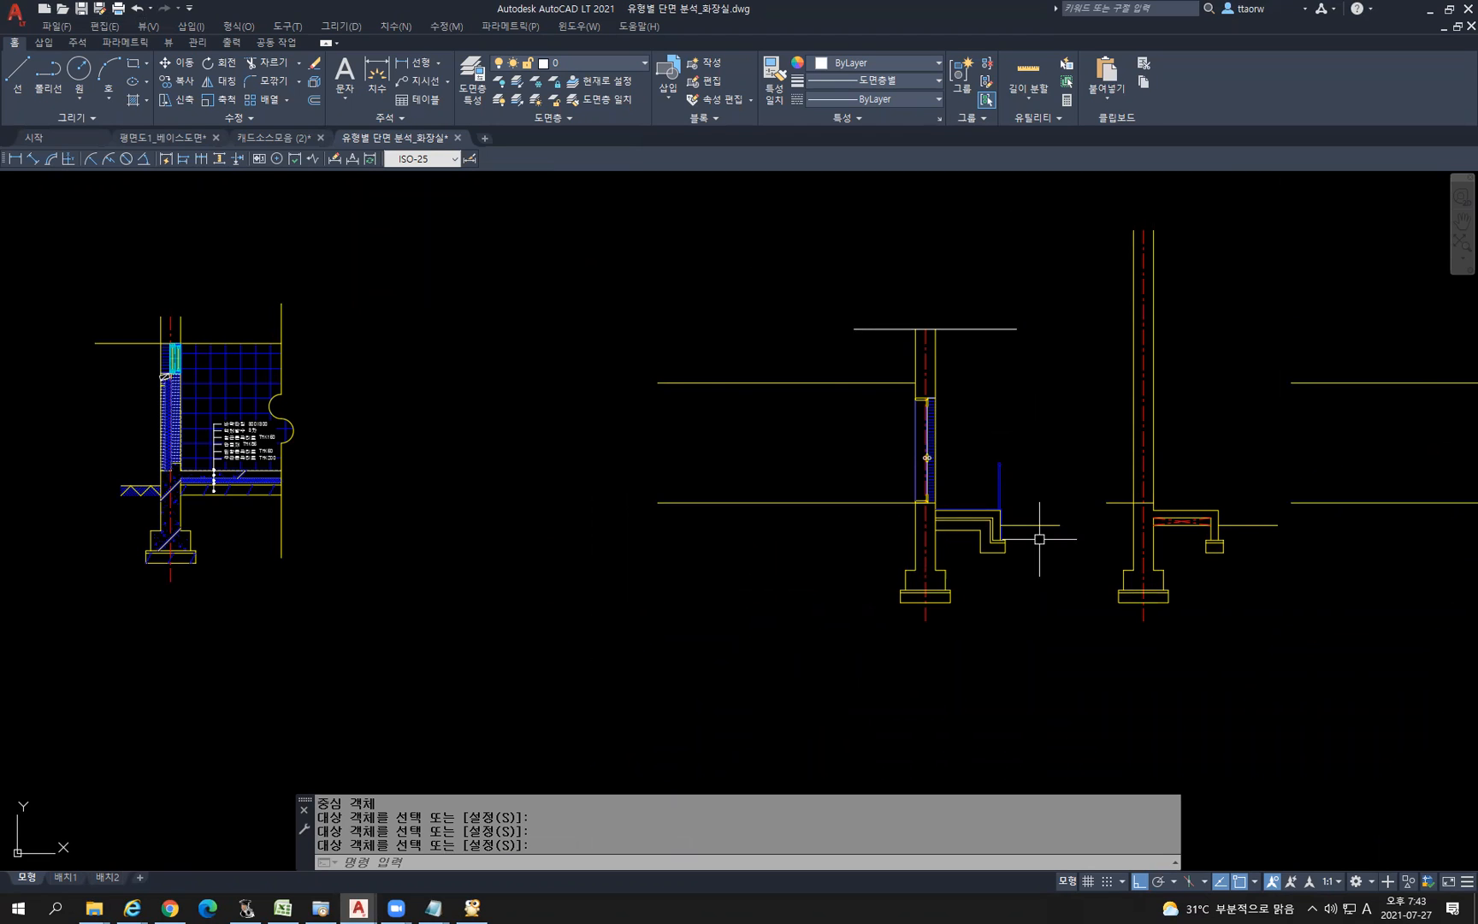
middle_click_drag(1229, 546, 688, 582)
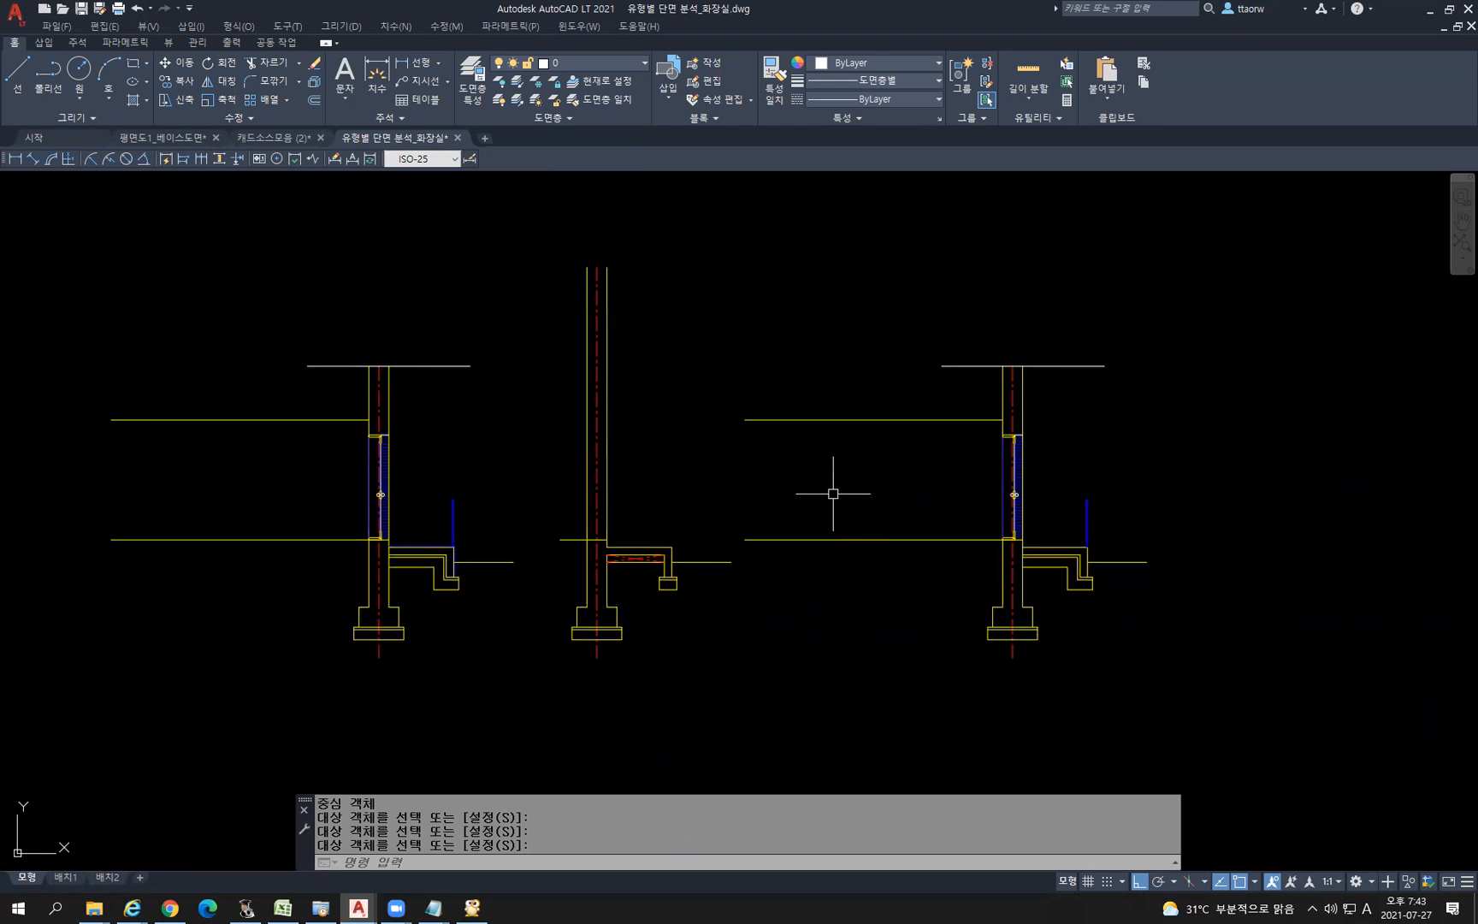
scroll(833, 494, "down", 4)
mouse_move(687, 464)
middle_mouse_down()
mouse_move(780, 591)
mouse_move(839, 599)
mouse_move(864, 770)
middle_mouse_up()
scroll(839, 599, "up", 2)
scroll(883, 624, "down", 2)
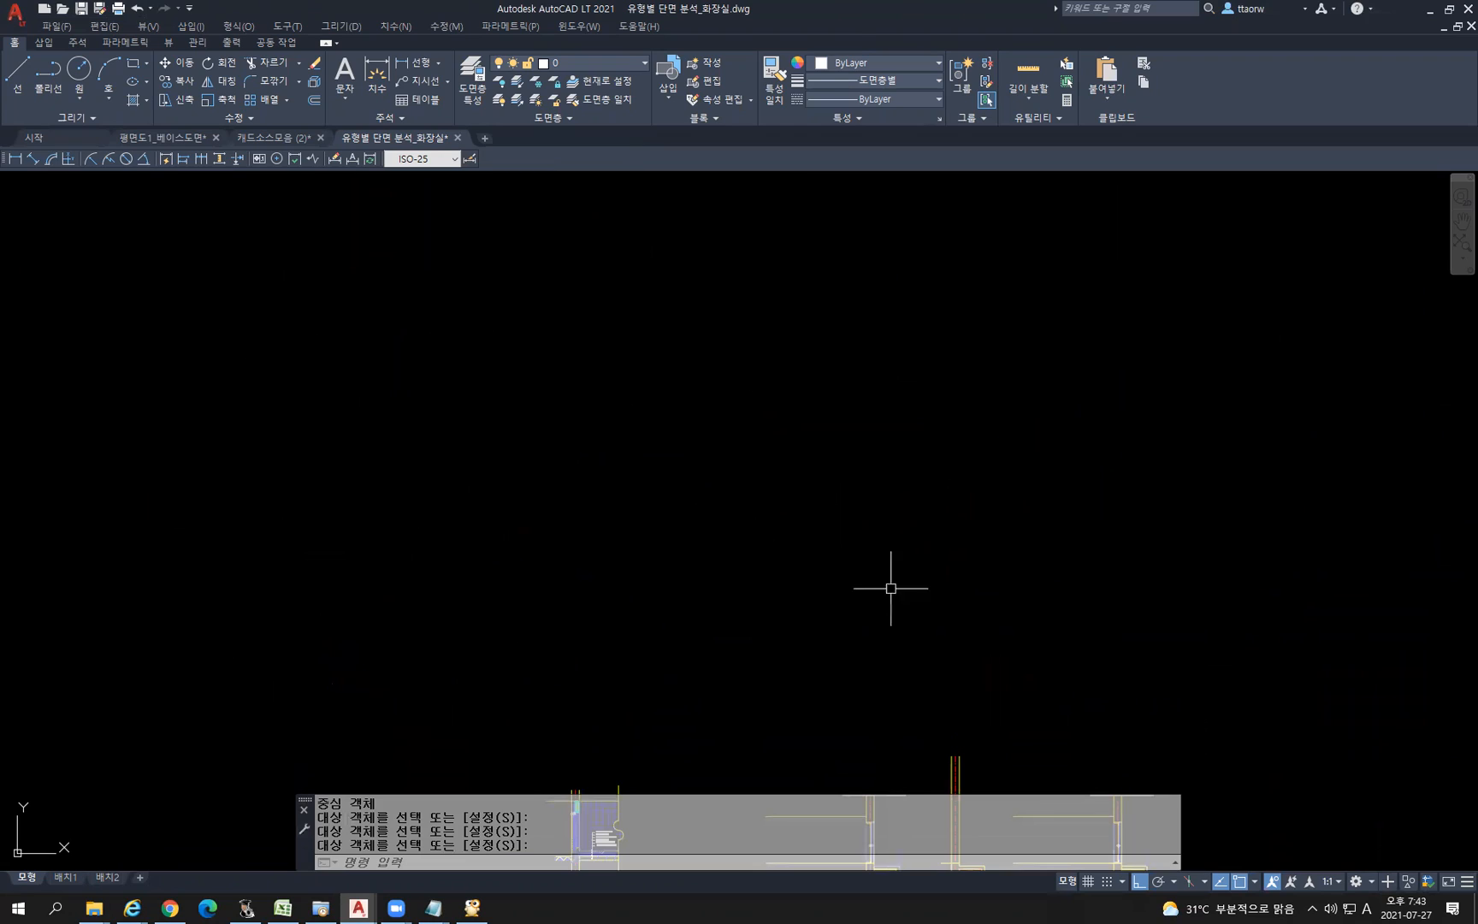